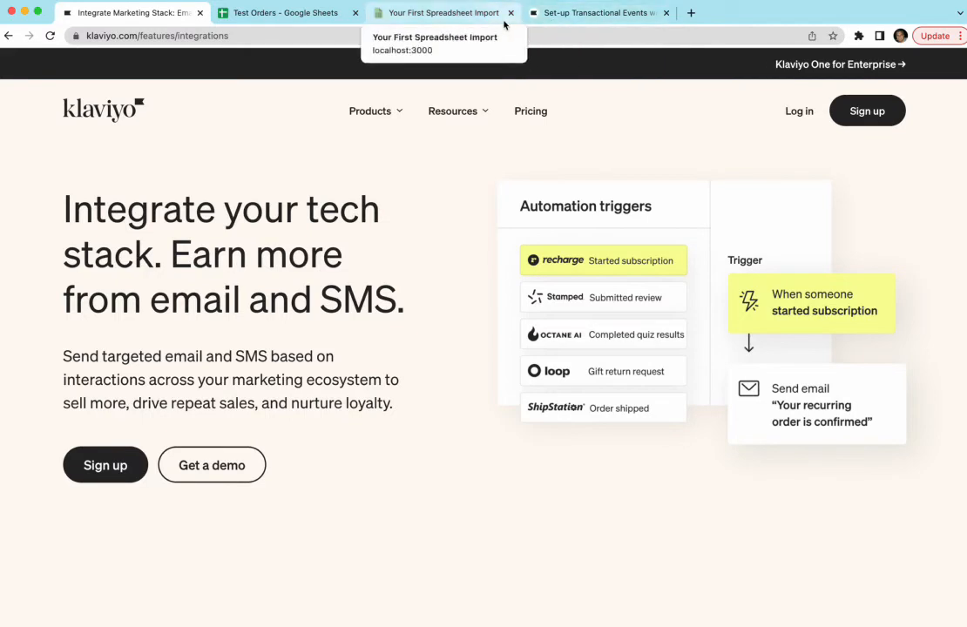
Examine Klaviyo's Created Invoice payload example and how the line items are grouped by order_id in the Test Orders sheet.
click(571, 13)
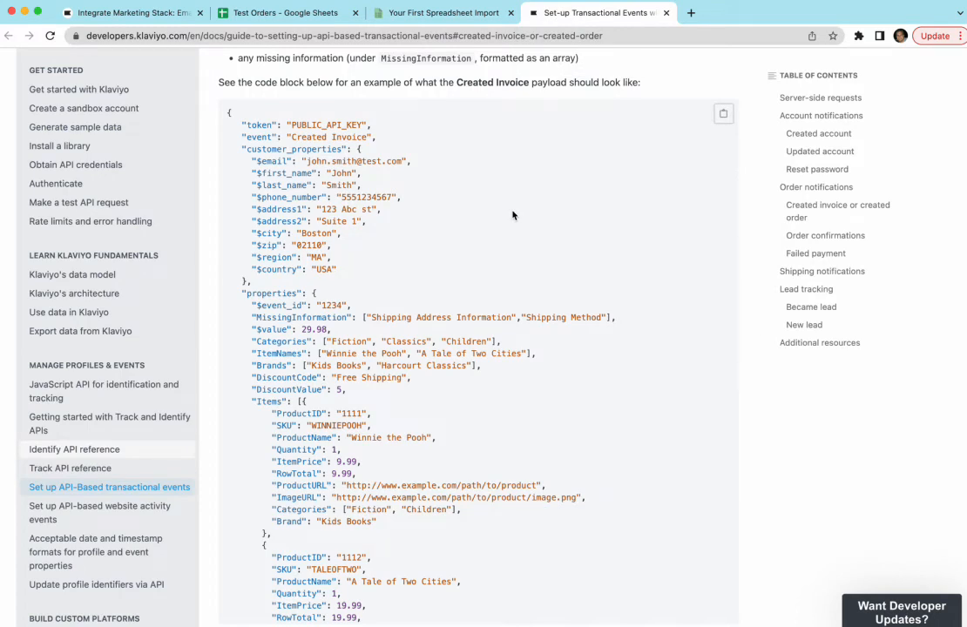
click(281, 14)
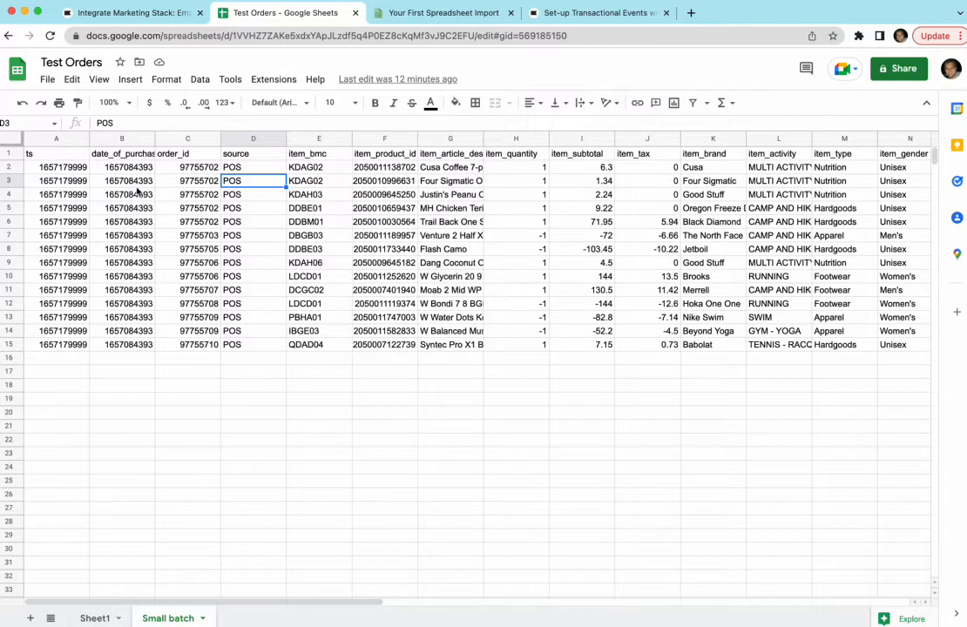
drag(189, 167, 193, 223)
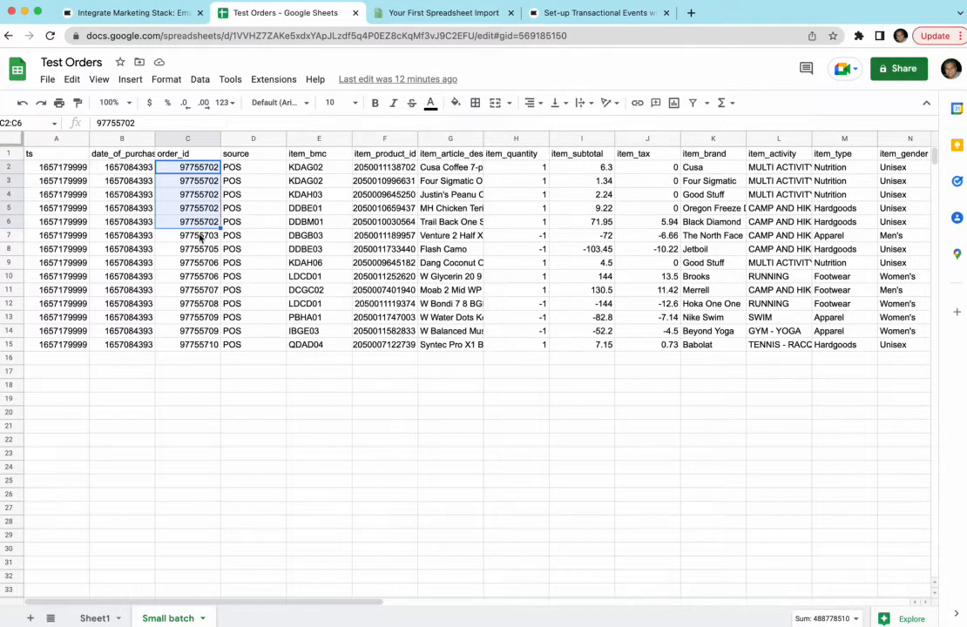
click(12, 235)
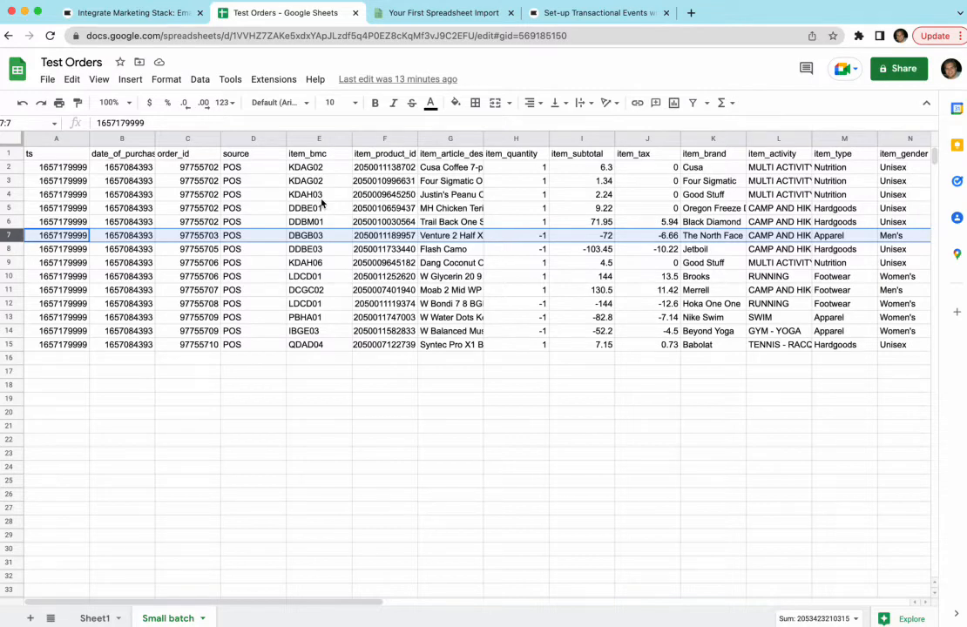
Download the Small batch sheet of Test Orders as a comma-separated values file.
click(47, 80)
mouse_move(134, 239)
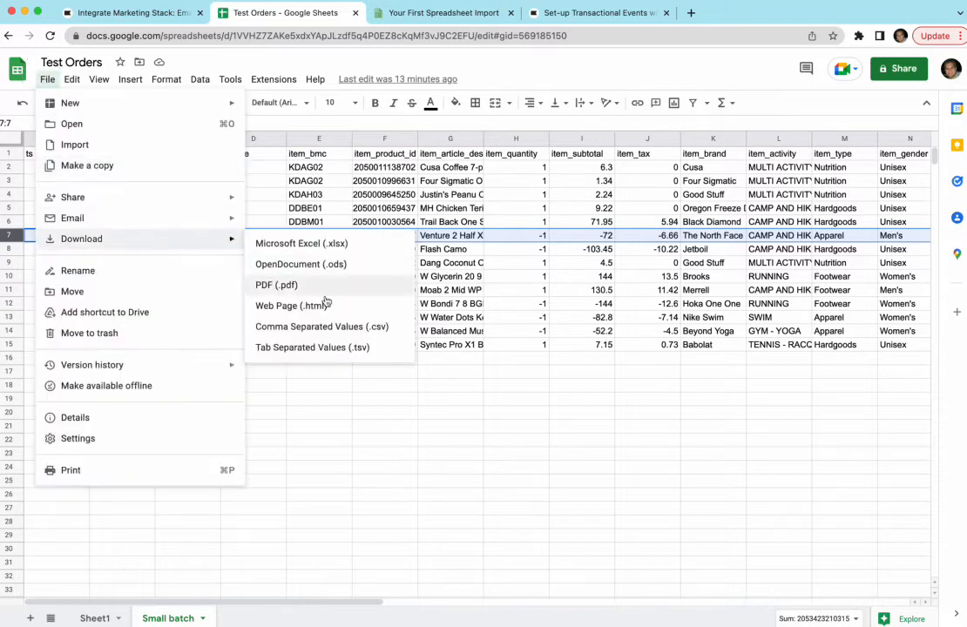
click(342, 323)
click(375, 209)
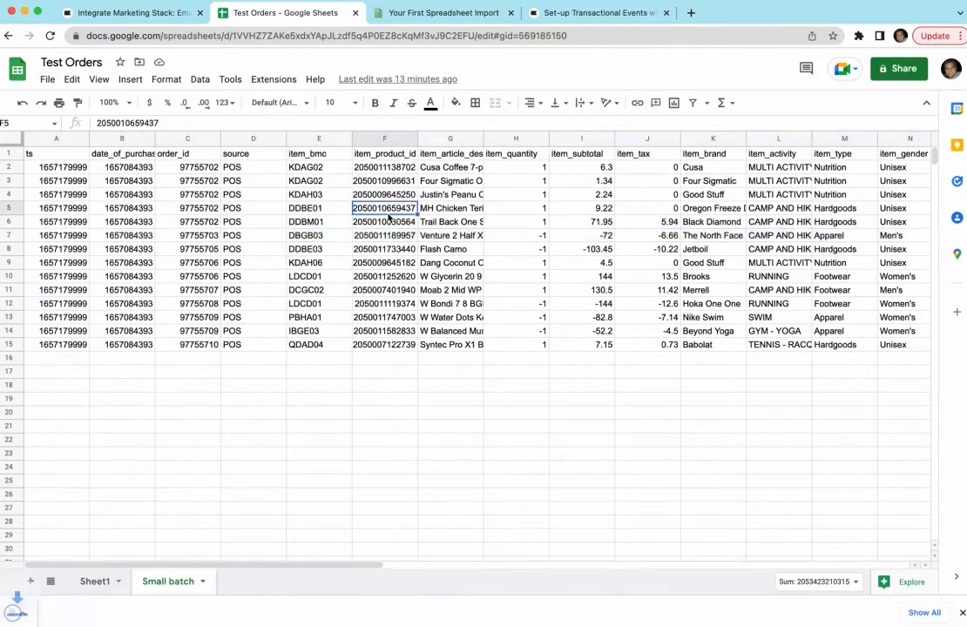
Switch to EasyCSV, load the downloaded Test Orders CSV as the example spreadsheet, and review the columns offered for import.
click(407, 17)
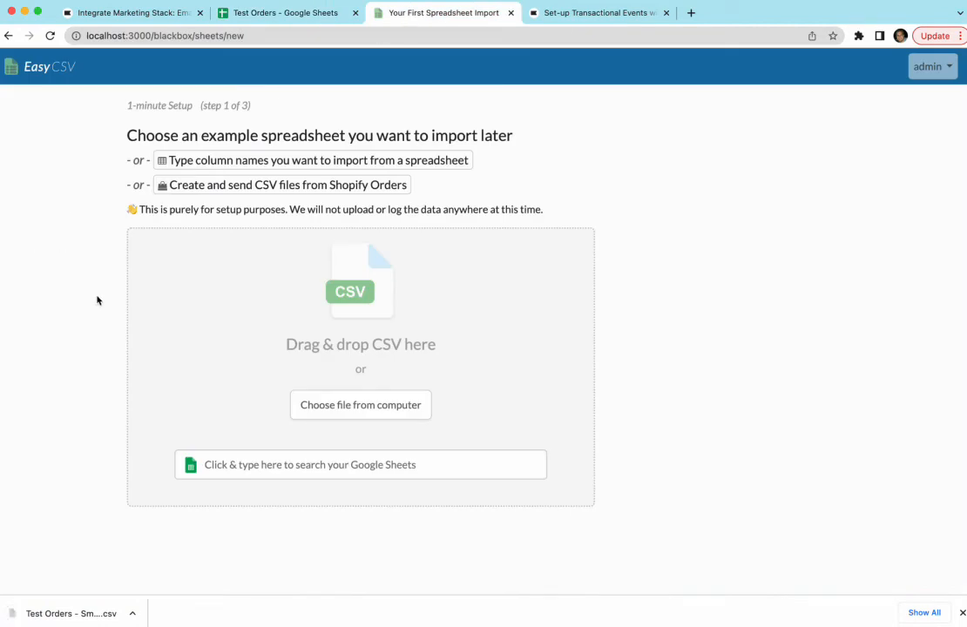
drag(80, 609, 222, 302)
scroll(97, 310, down, 1)
scroll(97, 310, down, 8)
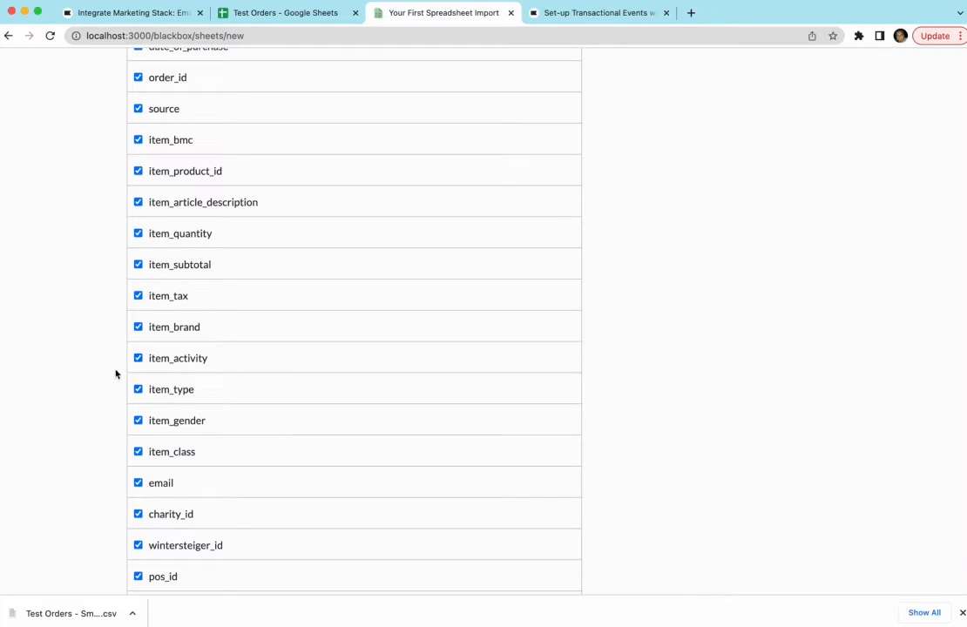
scroll(86, 370, down, 5)
scroll(86, 370, down, 6)
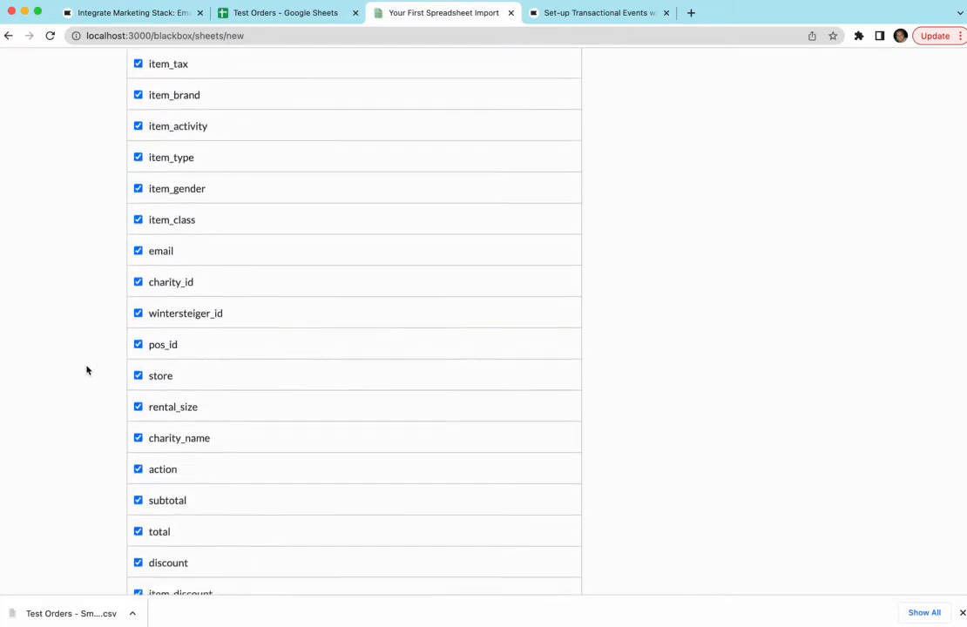
scroll(86, 370, up, 1)
scroll(86, 370, up, 17)
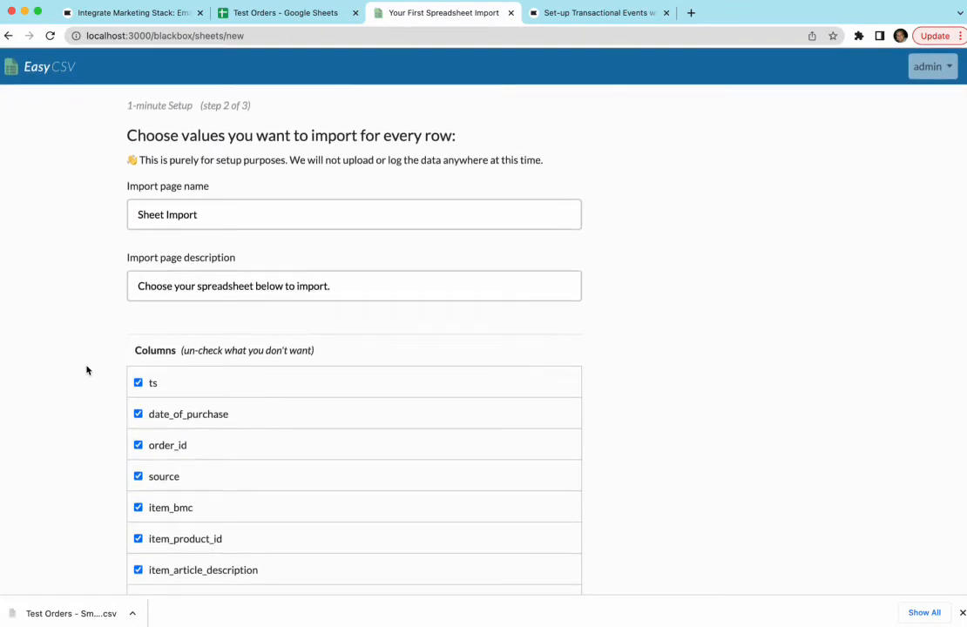
scroll(86, 370, down, 17)
scroll(86, 370, up, 17)
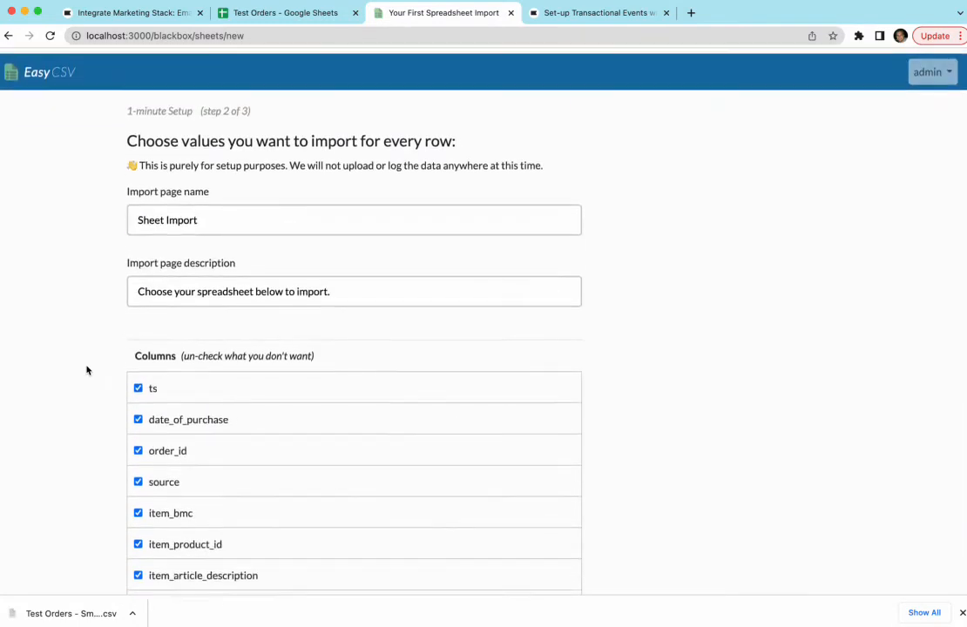
Set the import page name to "Klaviyo Test Order Import".
double_click(145, 214)
text(Klaviyo)
text( Test Ord)
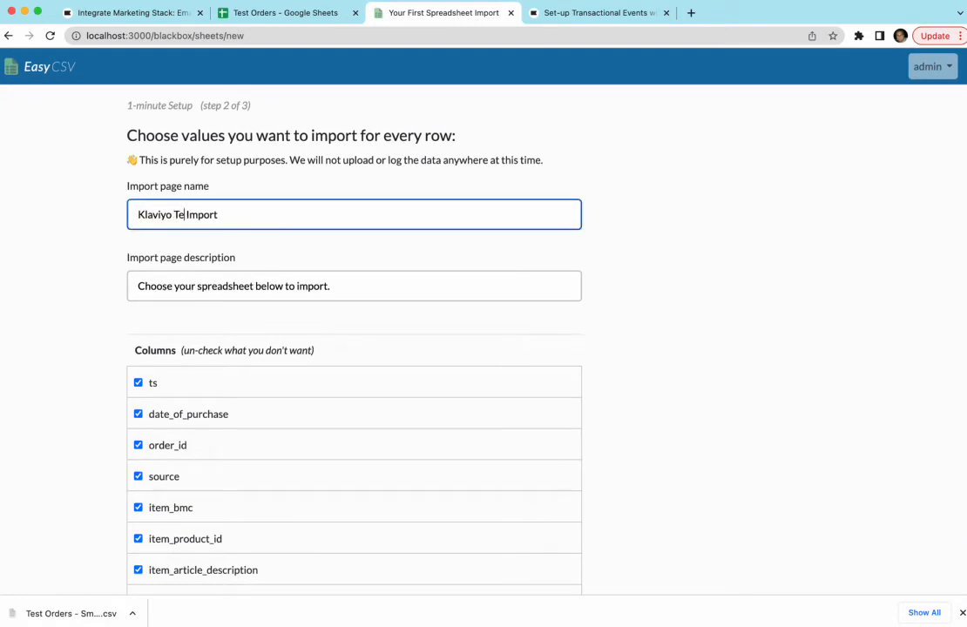
text(er)
Continue with all columns selected and choose "POST data to any App or API" as the data destination.
scroll(140, 228, down, 4)
scroll(150, 230, down, 5)
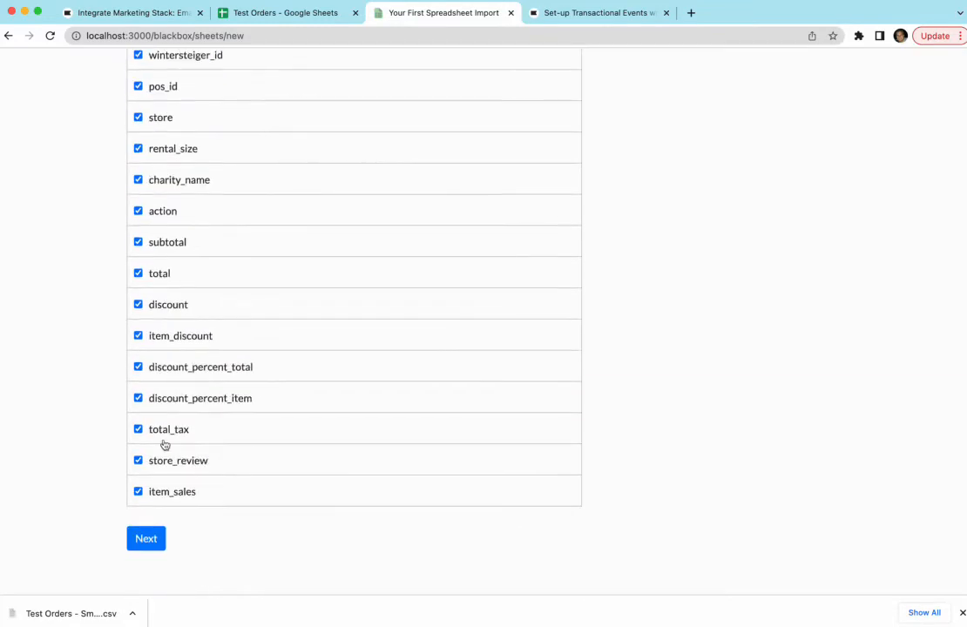
click(144, 557)
scroll(126, 256, up, 7)
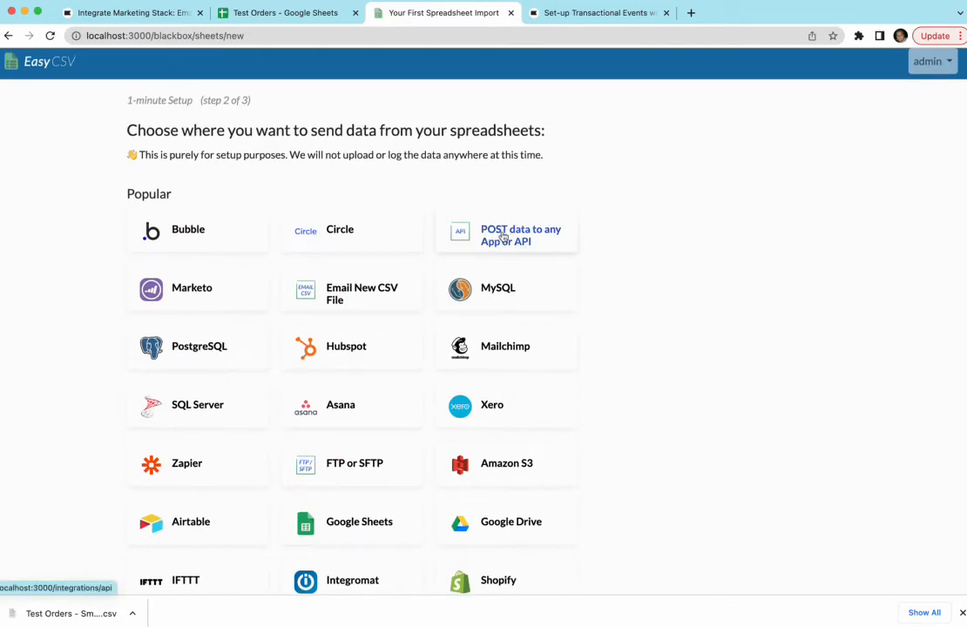
click(502, 236)
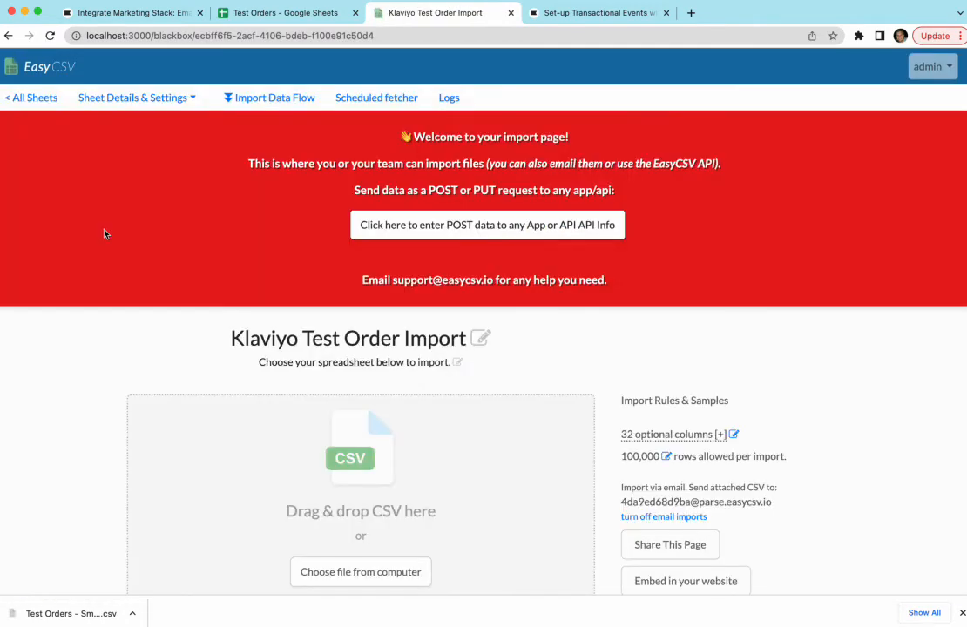
Review the import-by-email address and the scheduled fetcher's frequency and file source options, returning to the import page.
scroll(104, 233, down, 2)
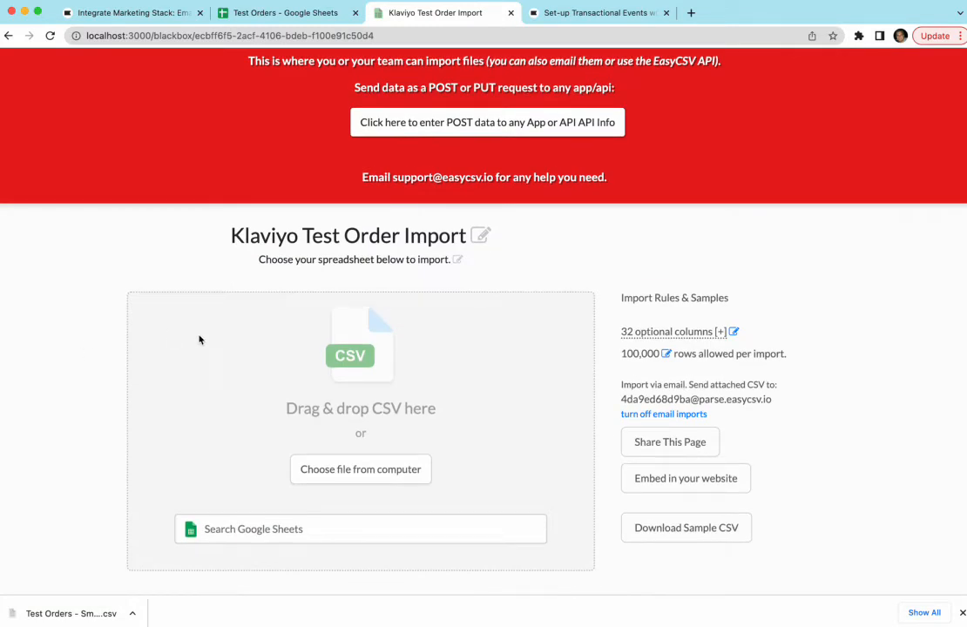
drag(622, 399, 773, 401)
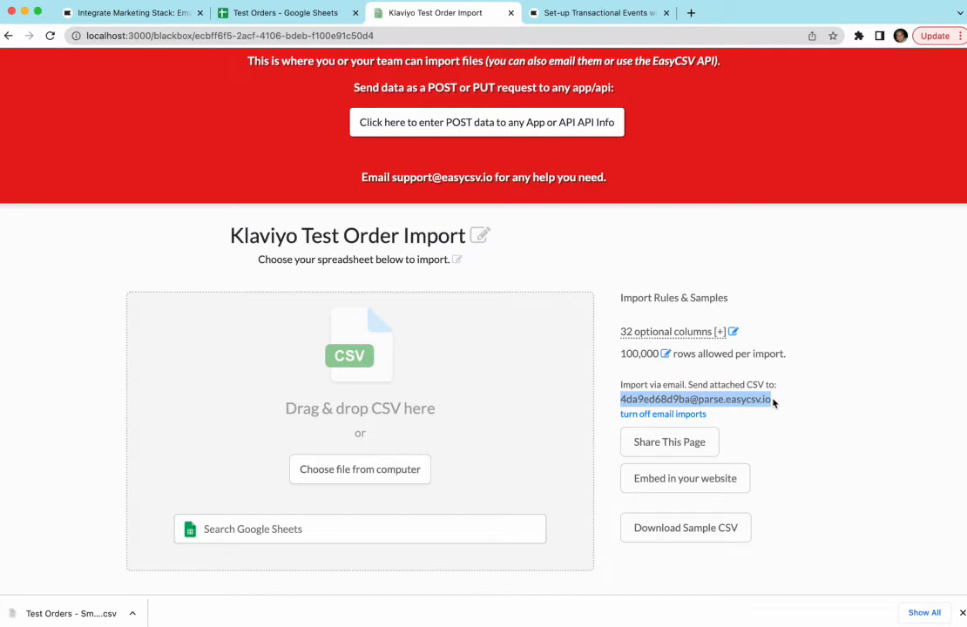
scroll(773, 401, up, 3)
click(346, 99)
scroll(91, 294, down, 5)
scroll(91, 294, down, 1)
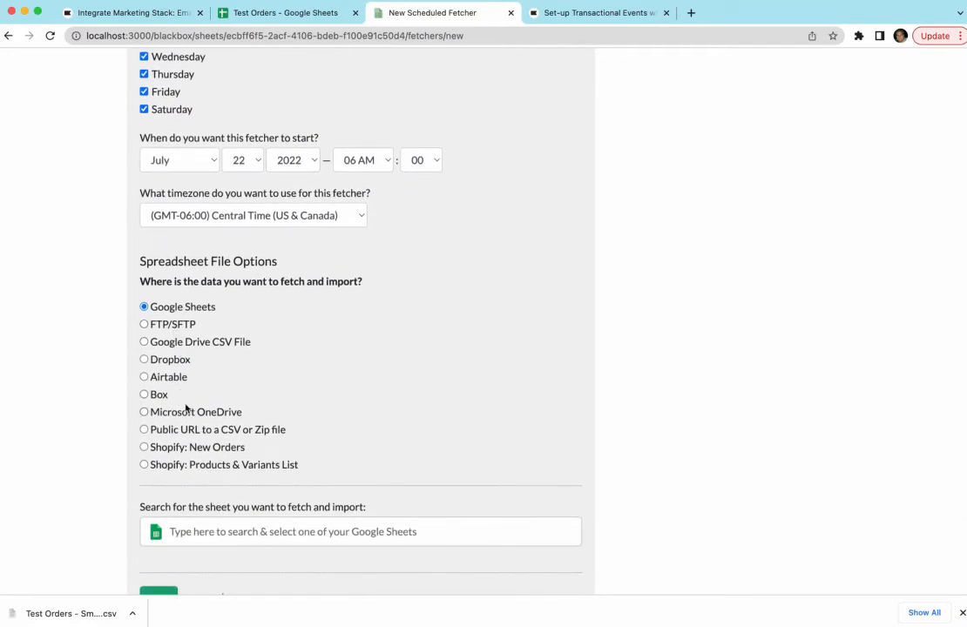
scroll(97, 372, up, 6)
click(261, 209)
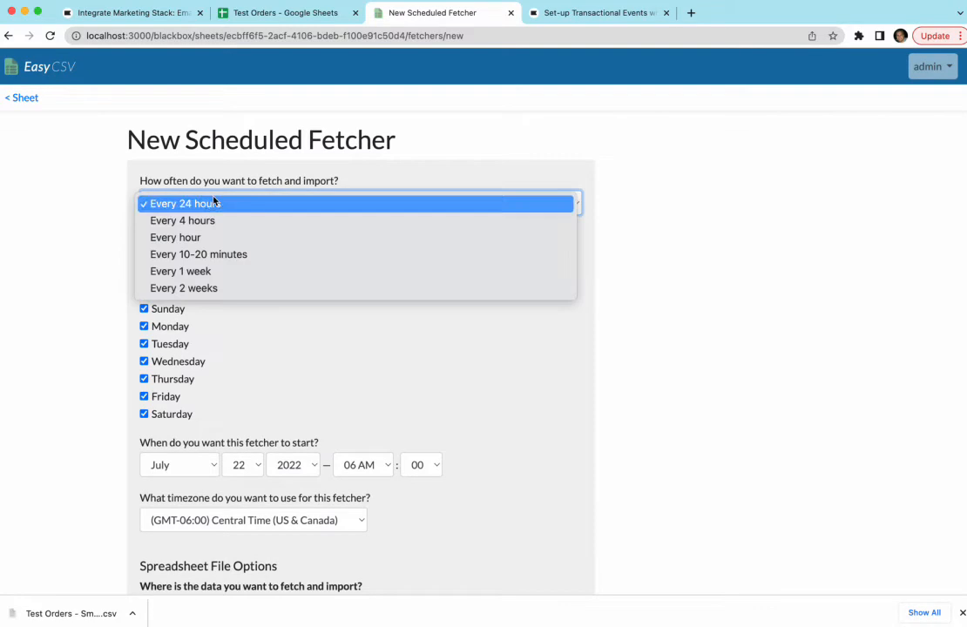
click(56, 265)
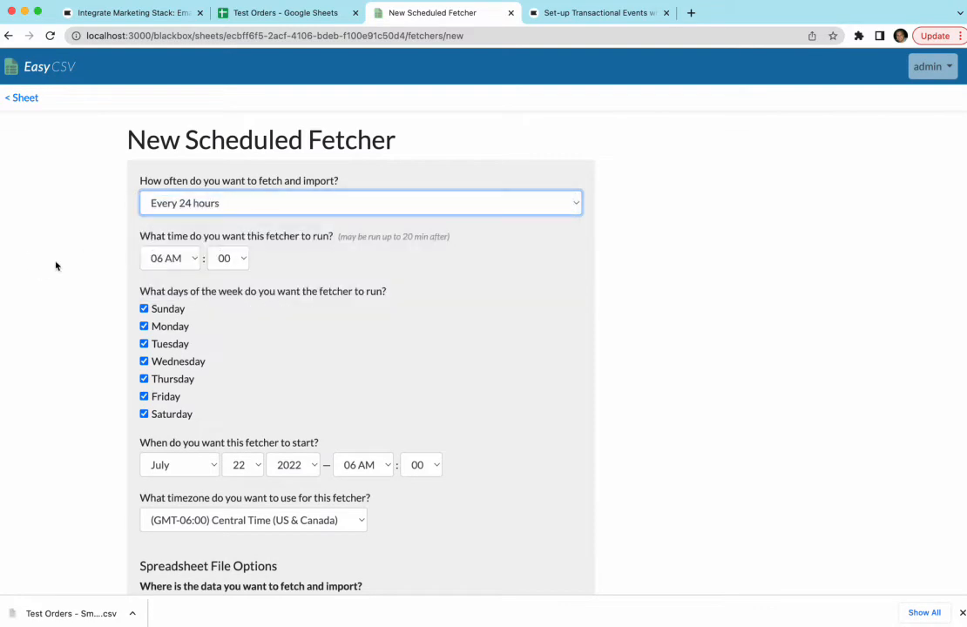
click(8, 37)
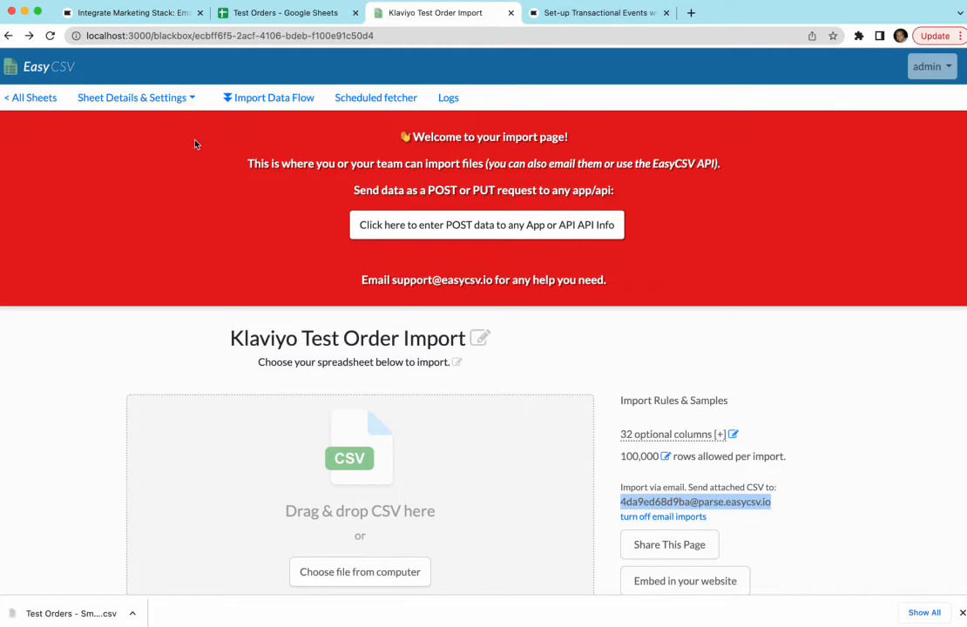
Expand the optional columns list under Import Rules & Samples to check the headers, and collapse it again.
click(716, 433)
scroll(666, 431, down, 3)
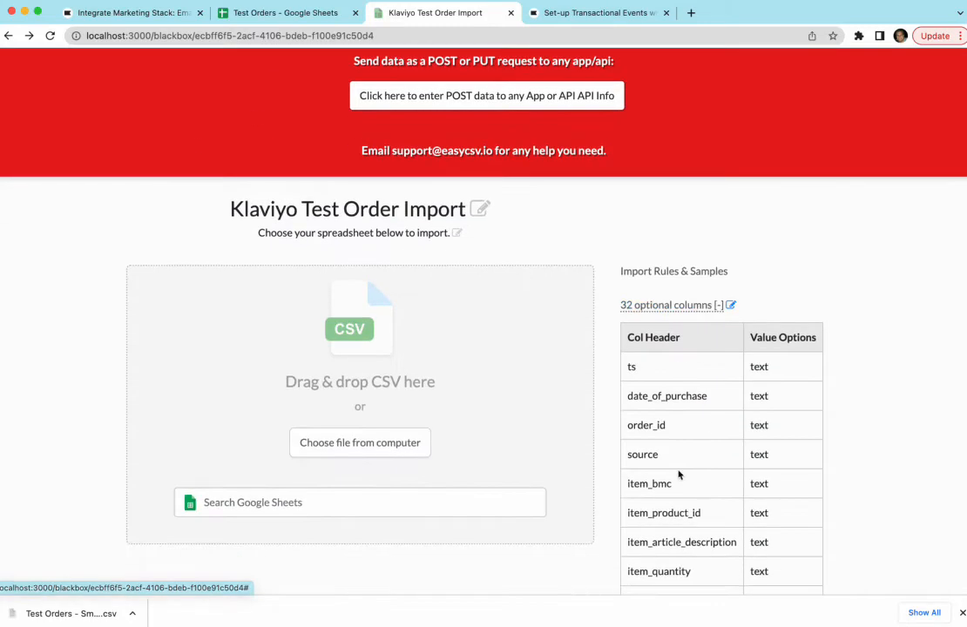
click(654, 305)
scroll(597, 308, up, 3)
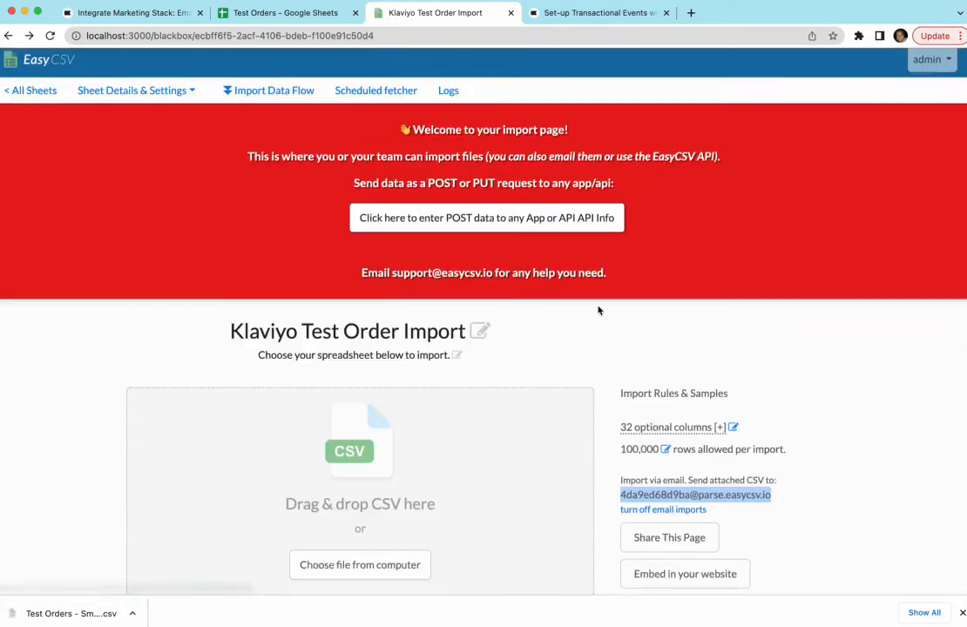
Open the Import Data Flow and review its file source options and the column, filter and virtual field sections.
click(252, 100)
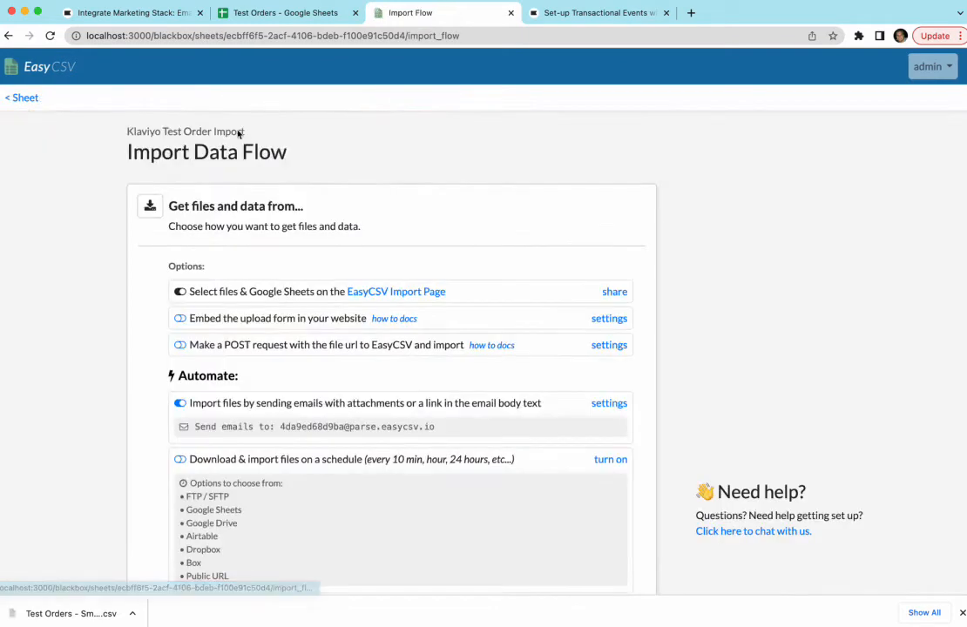
scroll(82, 252, down, 2)
scroll(82, 253, down, 2)
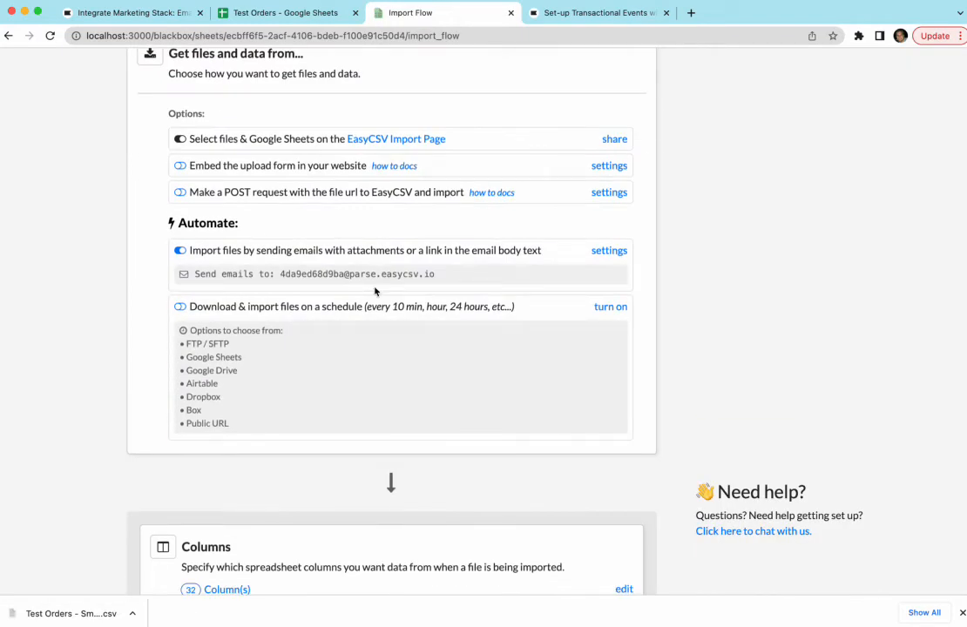
scroll(374, 291, up, 1)
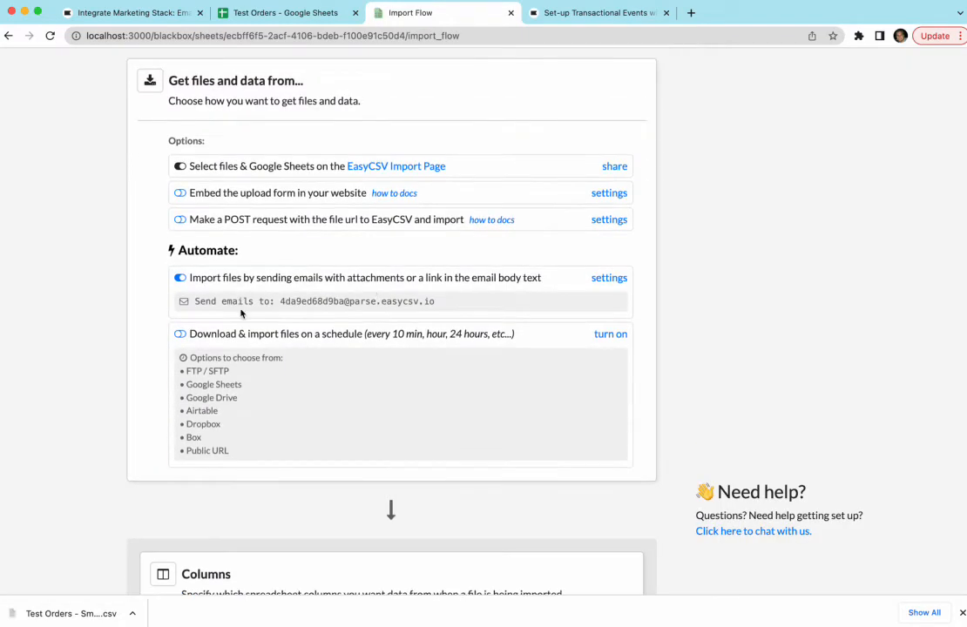
scroll(241, 313, down, 8)
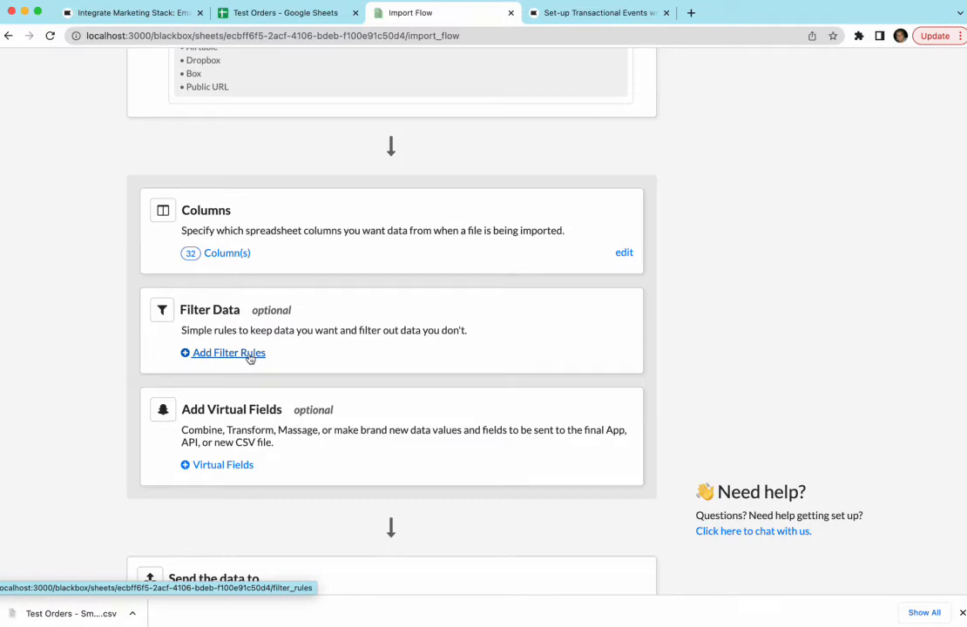
Inspect row 7 of the Test Orders sheet, checking its item_subtotal and action values for identifying refunds.
click(253, 14)
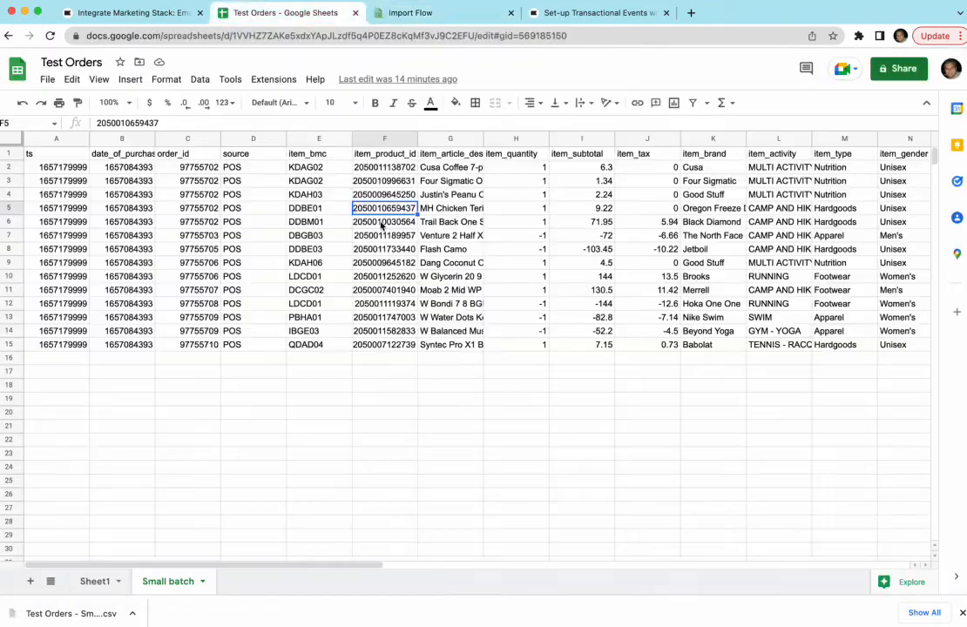
click(557, 239)
click(538, 240)
click(573, 241)
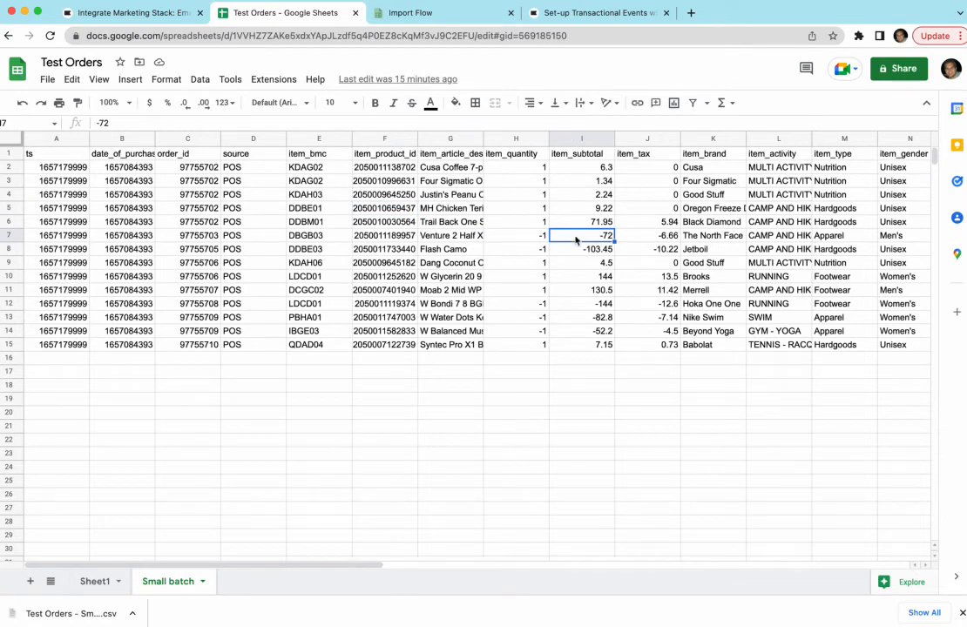
scroll(575, 240, right, 7)
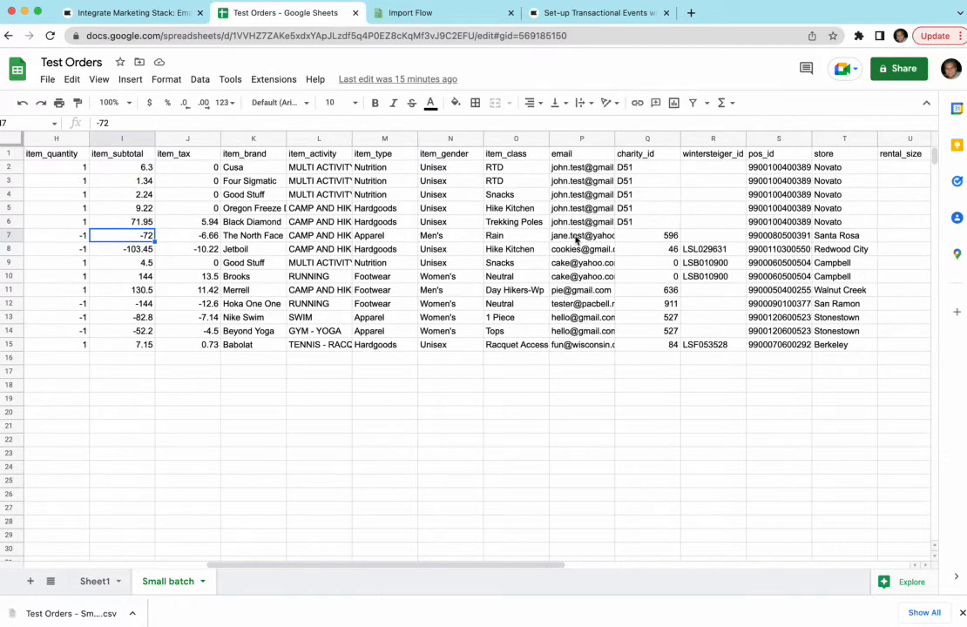
scroll(575, 239, right, 5)
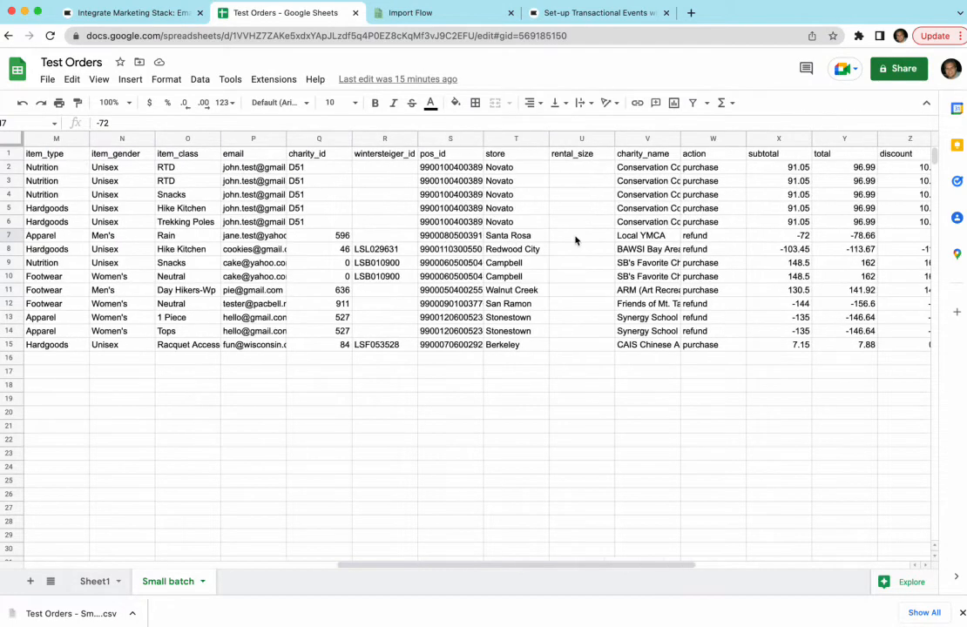
click(691, 236)
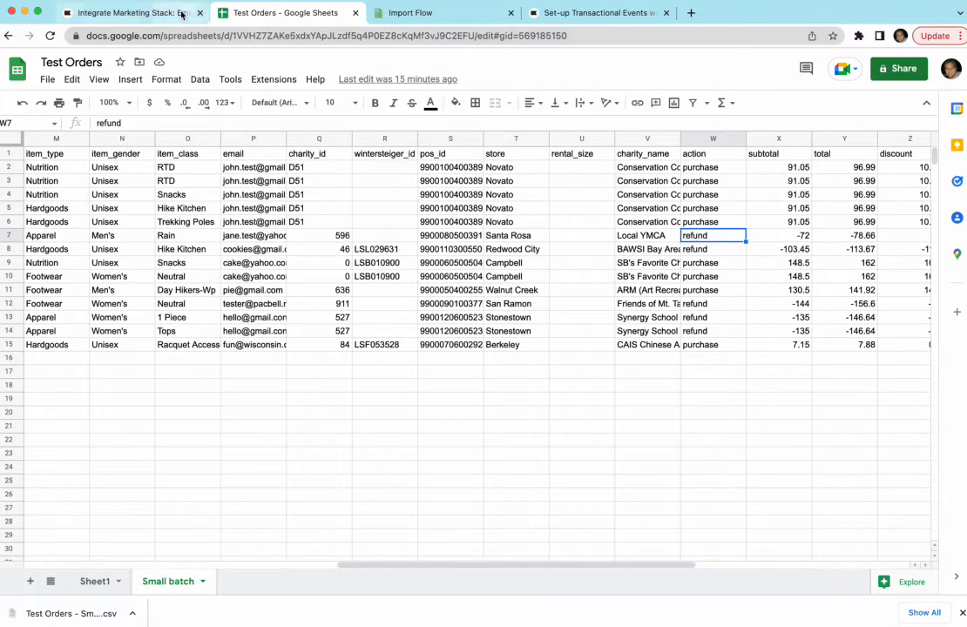
Review the Filter Data, Add Virtual Fields and Api/Webhook destination sections of the import flow, and return to the Test Orders sheet.
click(447, 16)
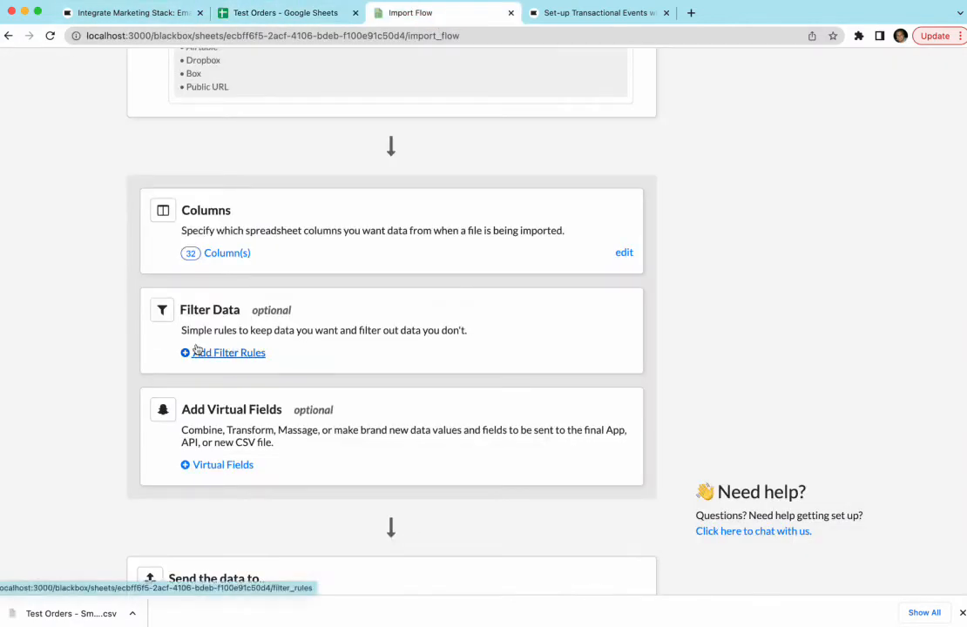
scroll(96, 336, down, 3)
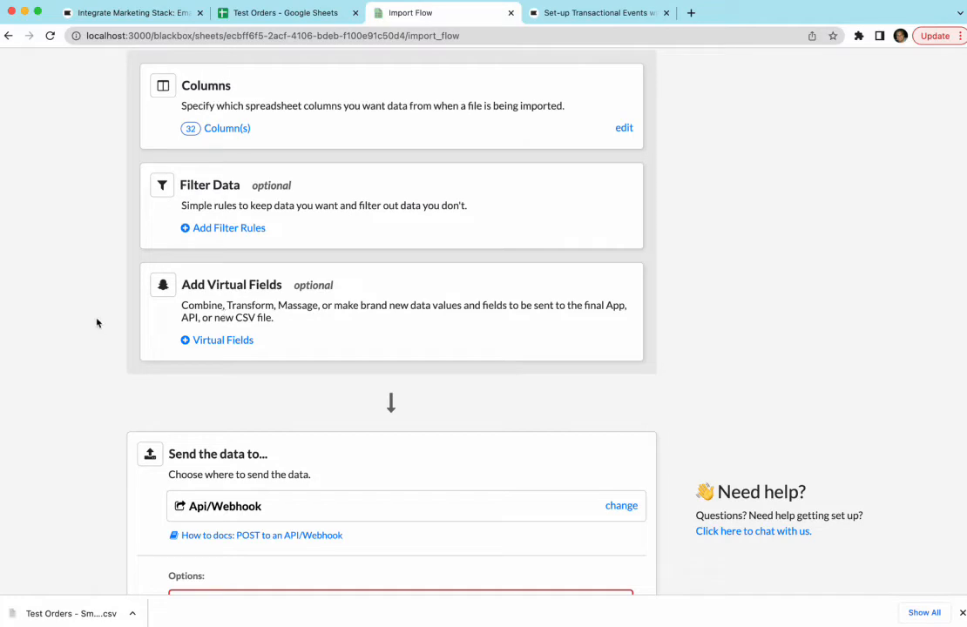
click(270, 12)
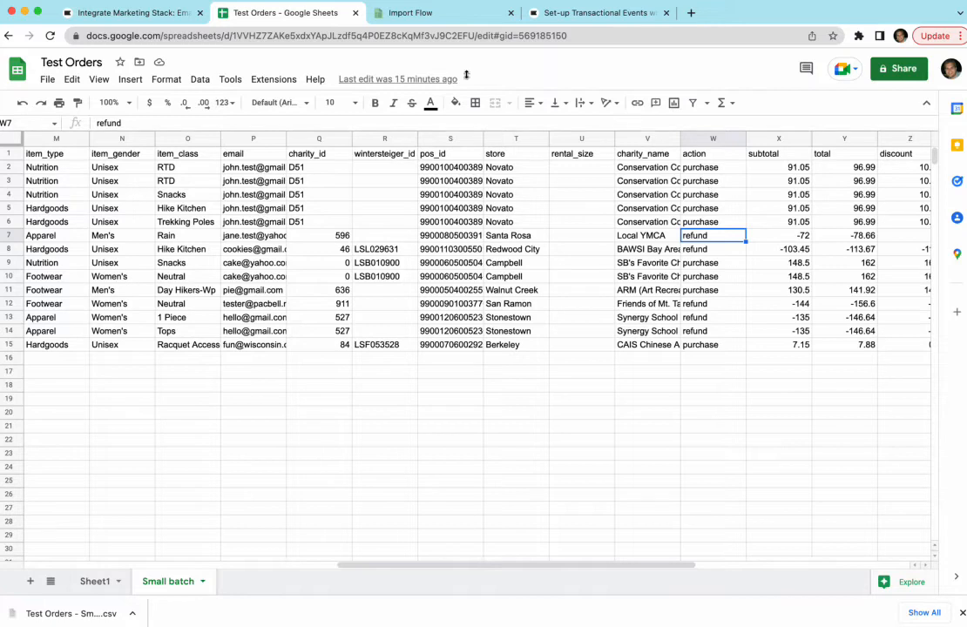
click(427, 13)
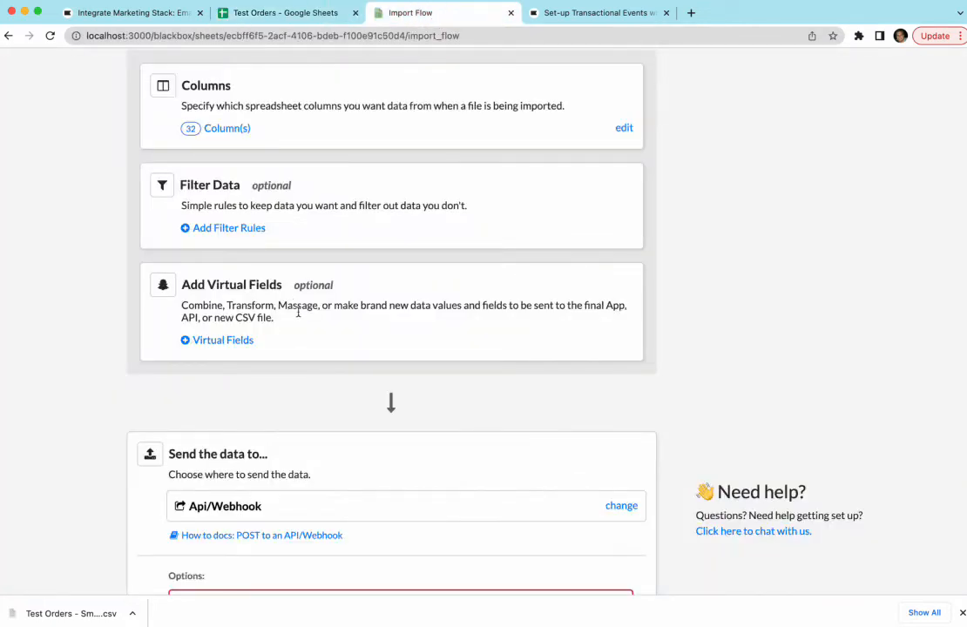
scroll(93, 326, down, 5)
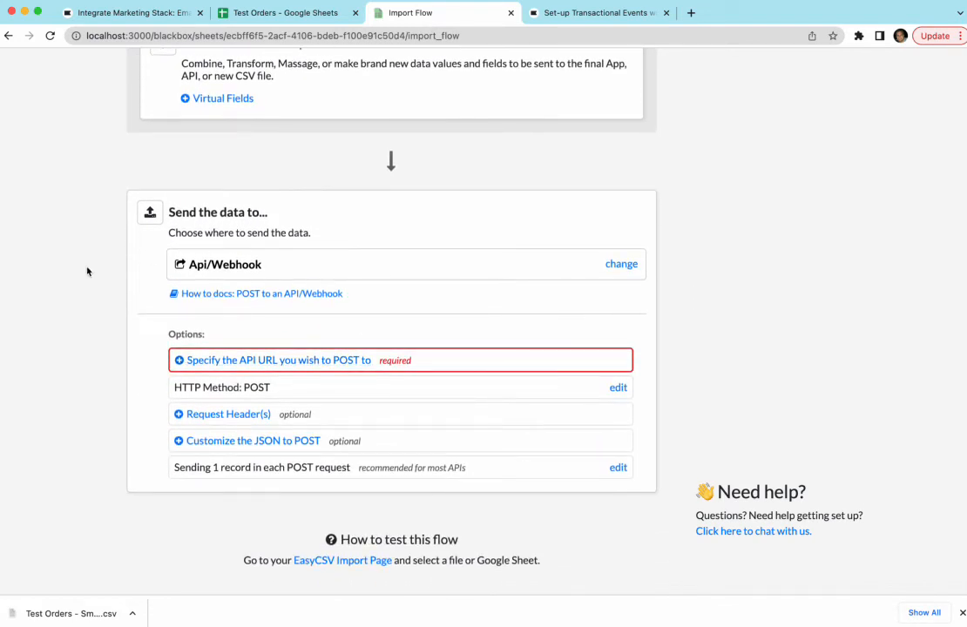
click(255, 363)
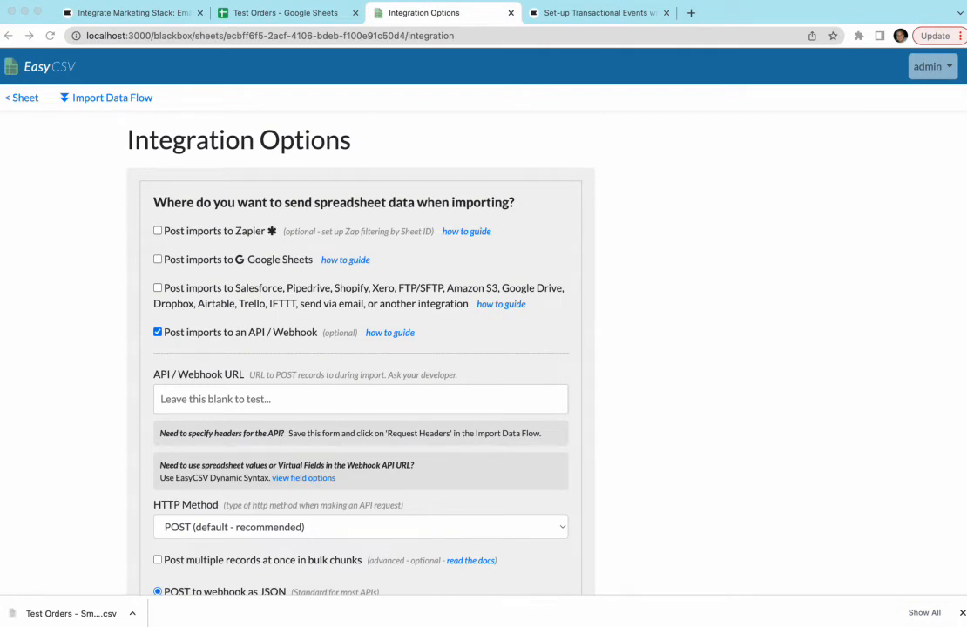
click(214, 398)
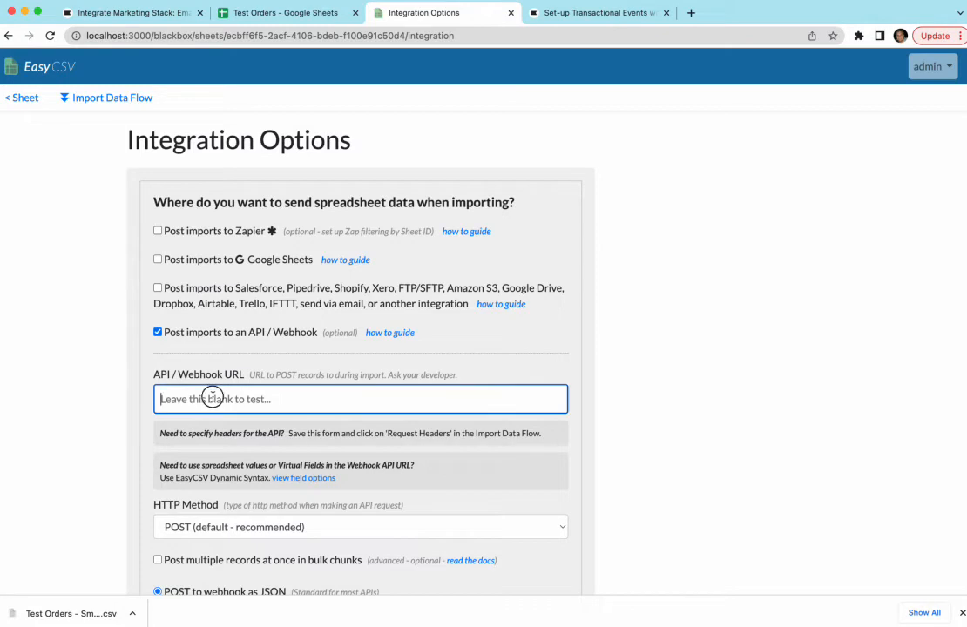
text(https://a.klaviyo.com/api/track)
Choose posting to the webhook as FORM data, save the integration options and return to the import flow's destination section.
scroll(73, 383, down, 3)
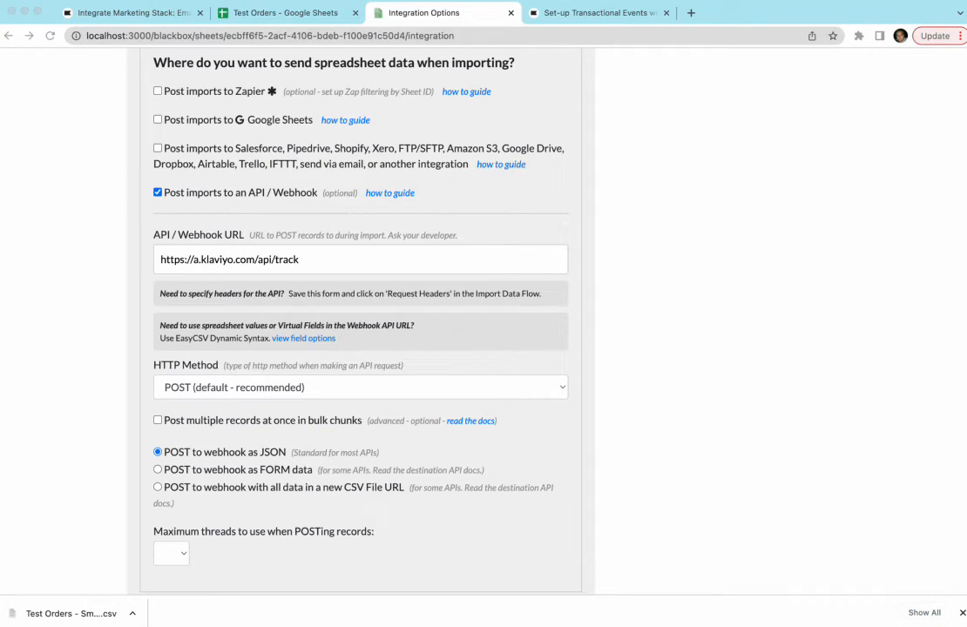
click(159, 469)
scroll(105, 472, down, 2)
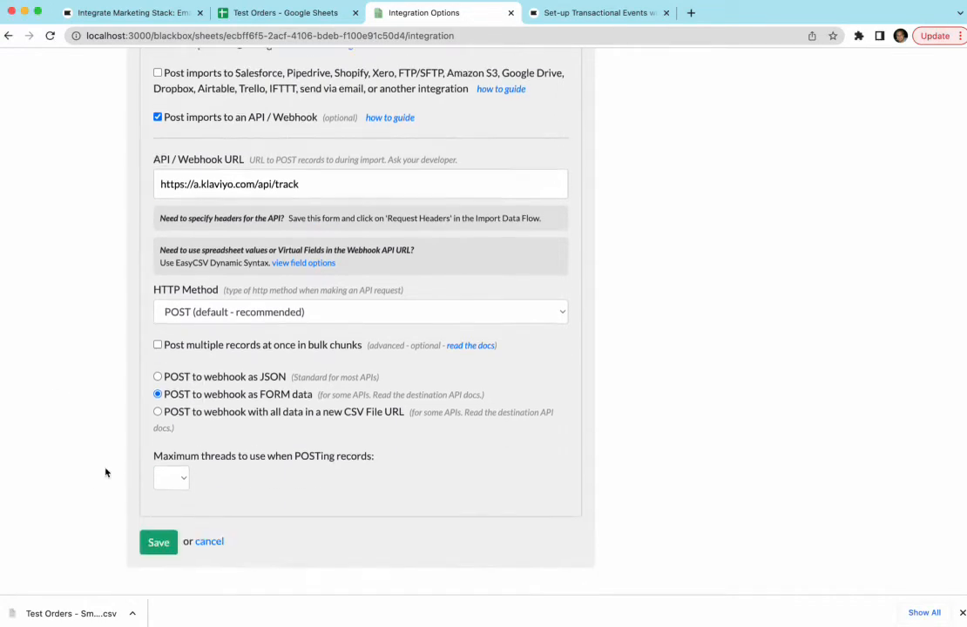
click(152, 541)
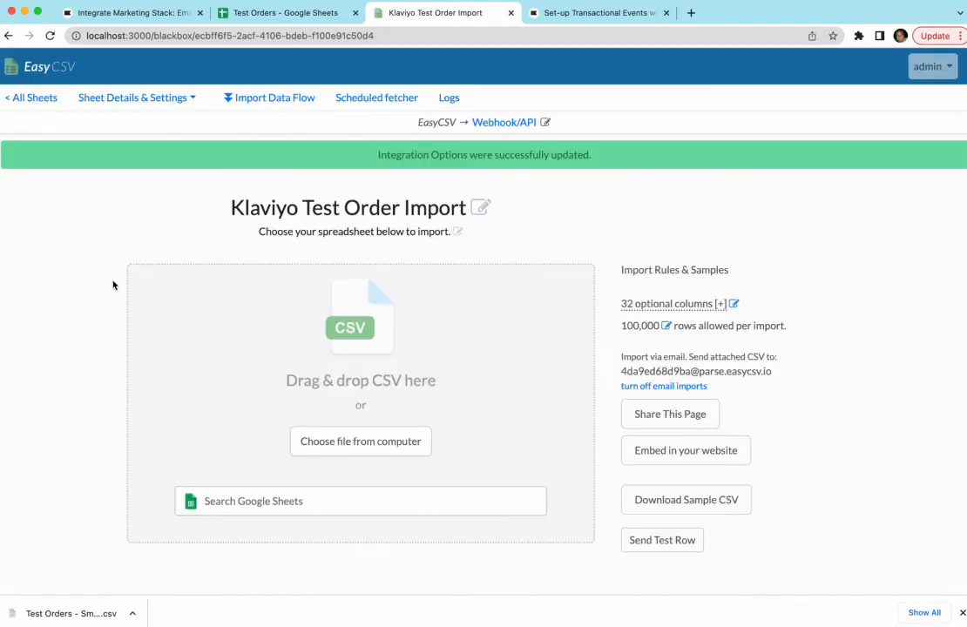
click(231, 98)
scroll(108, 301, down, 12)
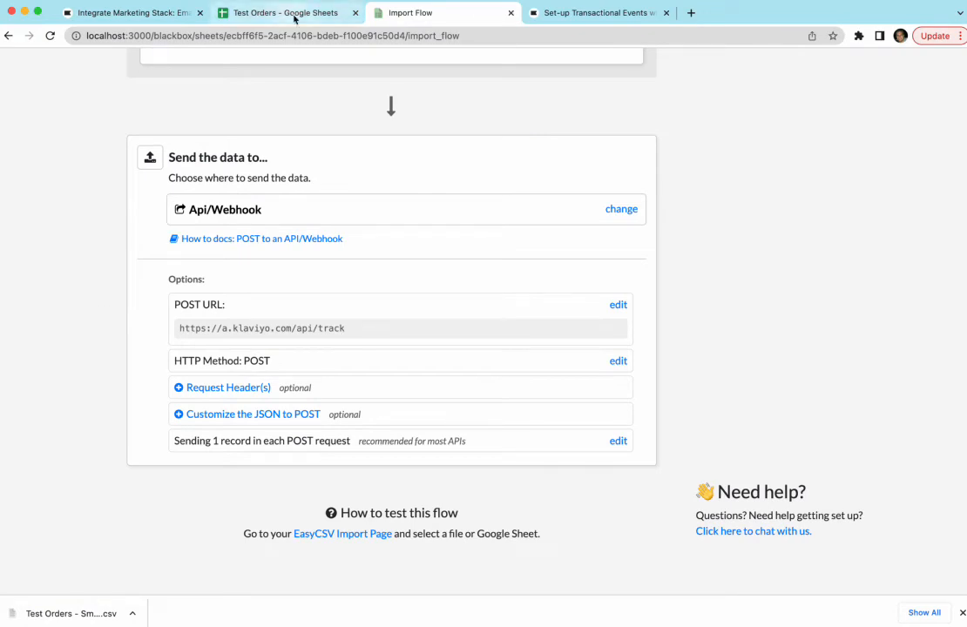
Examine the token, event and customer_properties fields in Klaviyo's Created Invoice payload example.
click(566, 15)
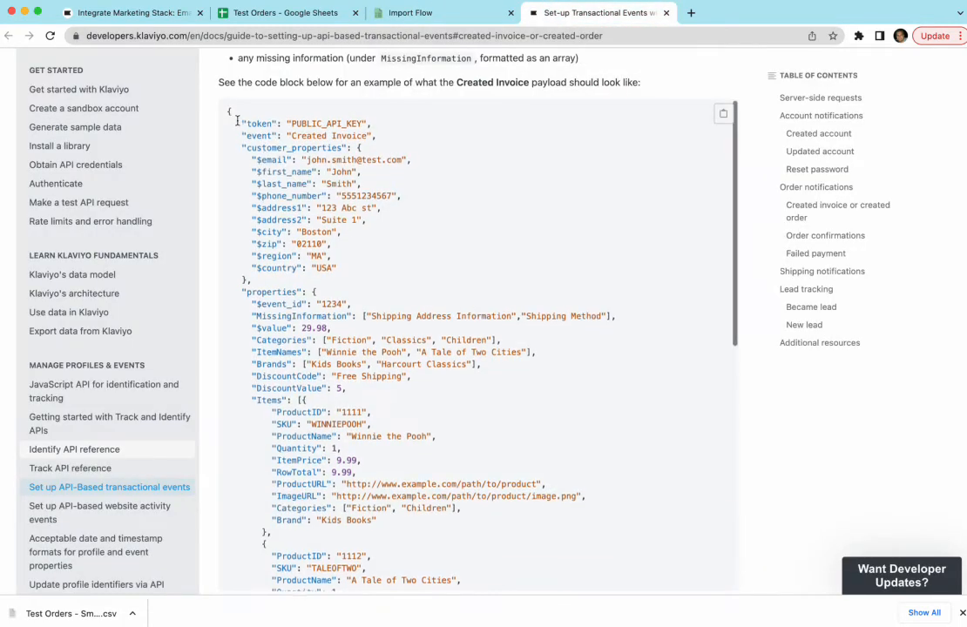
drag(247, 125, 355, 129)
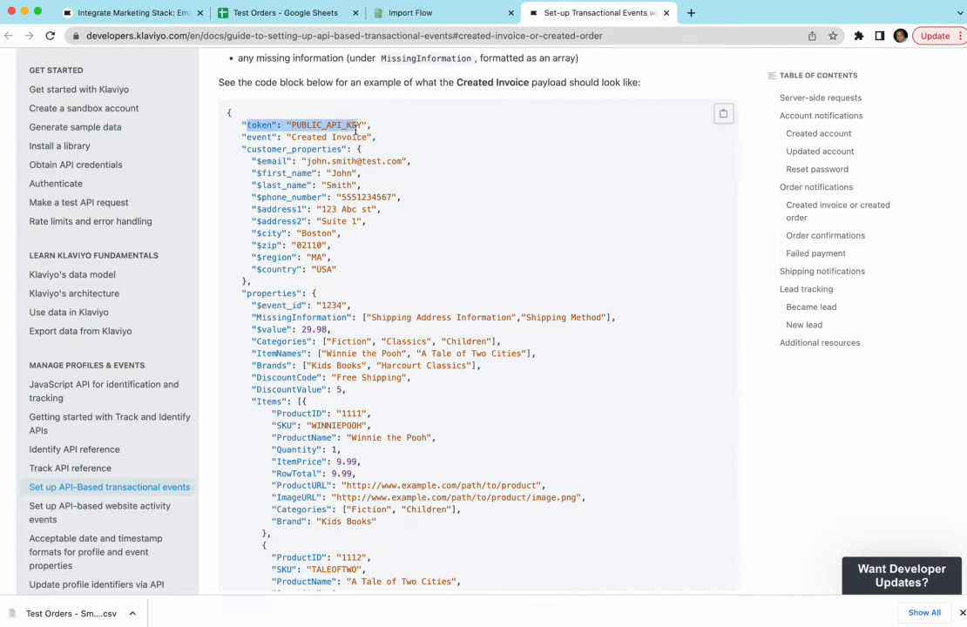
drag(258, 137, 353, 210)
drag(266, 160, 350, 161)
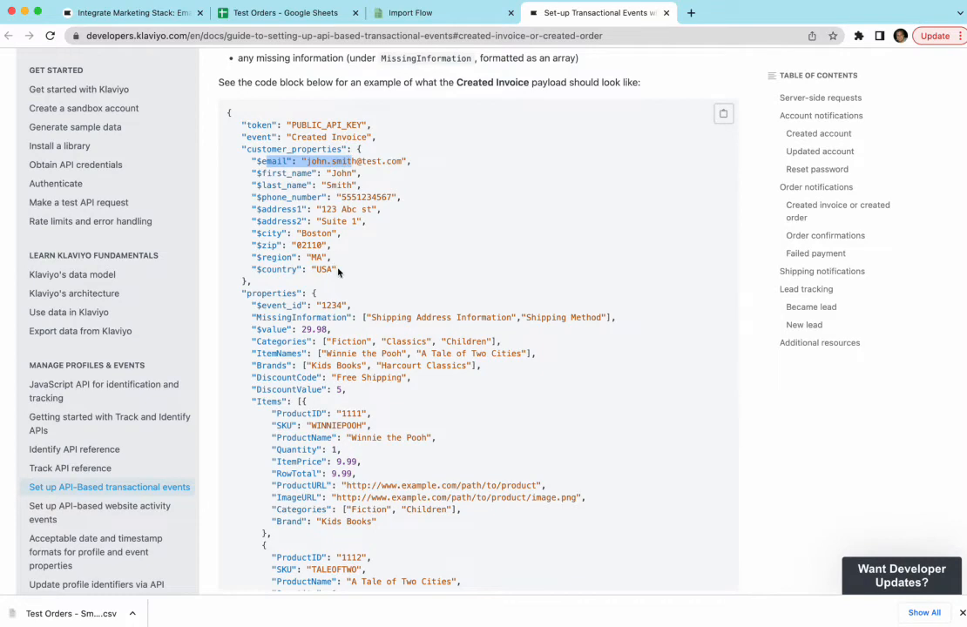
Examine the properties block of the payload example, checking $event_id, $value and the Items array.
scroll(294, 247, down, 1)
scroll(294, 246, down, 3)
drag(266, 234, 301, 234)
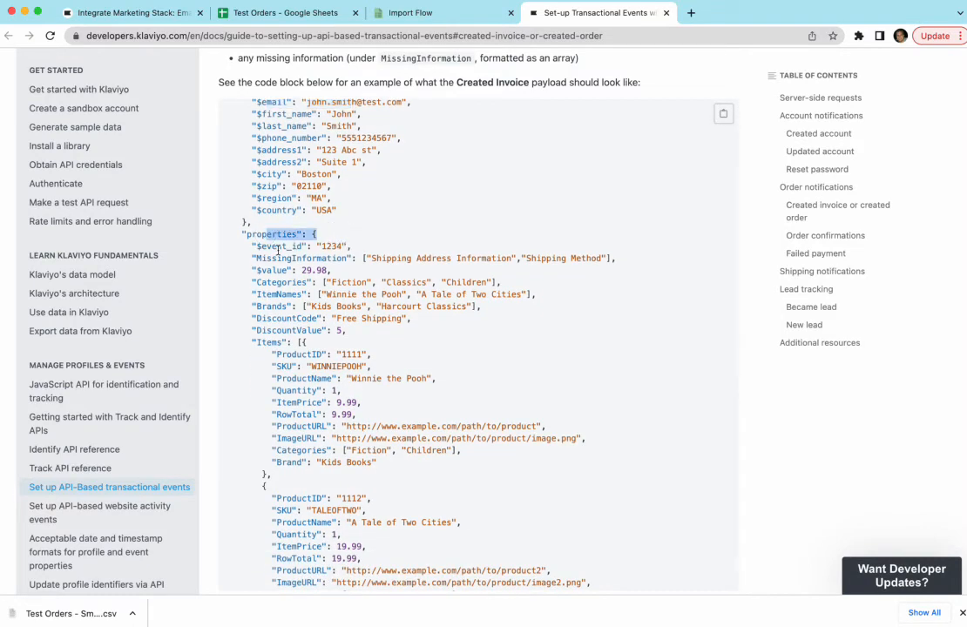
double_click(291, 246)
double_click(329, 246)
drag(293, 270, 332, 270)
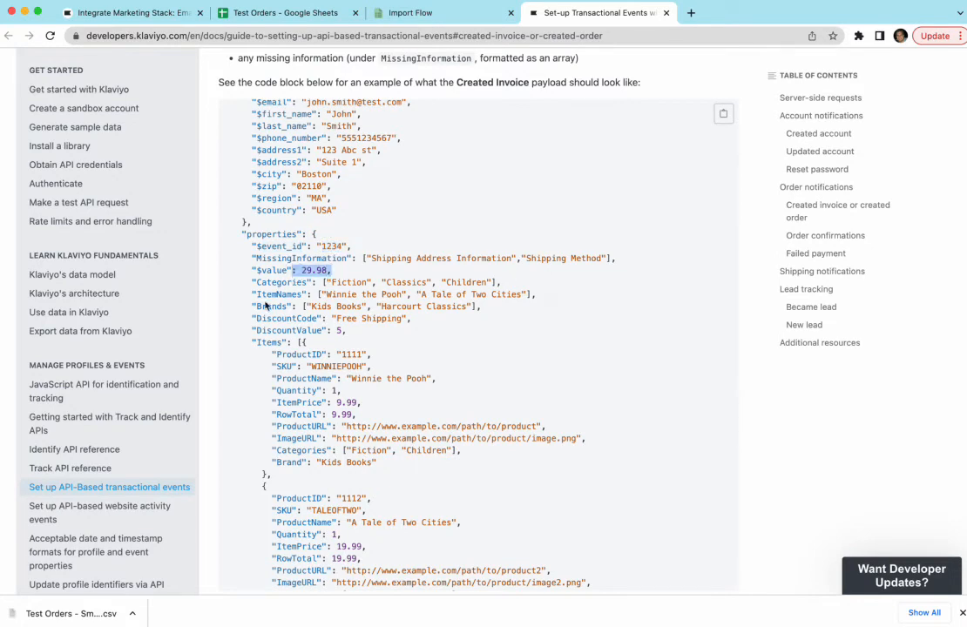
drag(255, 343, 354, 403)
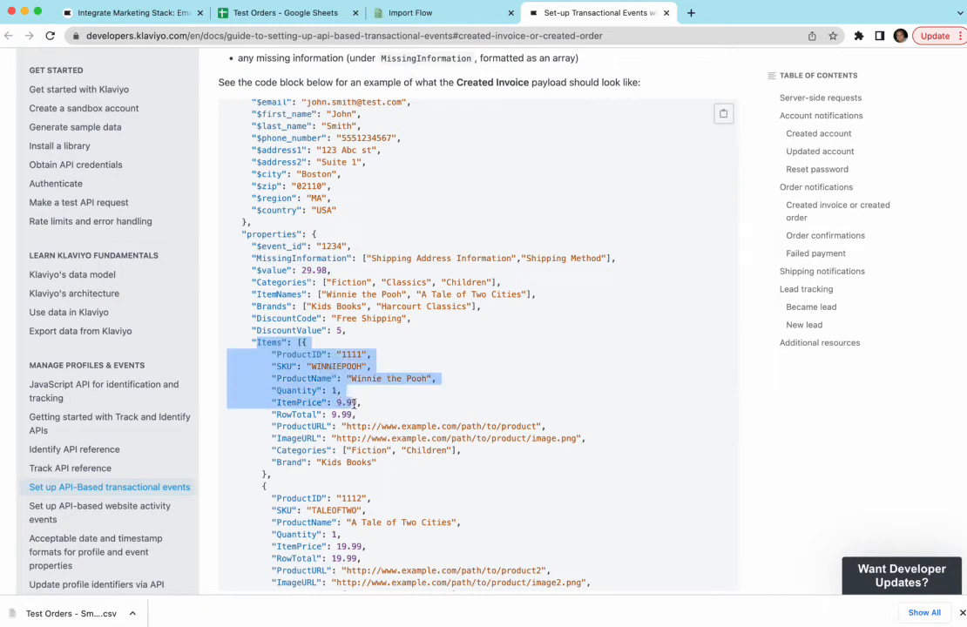
click(353, 403)
Select the repeated order_id values in C2:C6 of Test Orders and compare them with the Items array in Klaviyo's payload example.
click(270, 18)
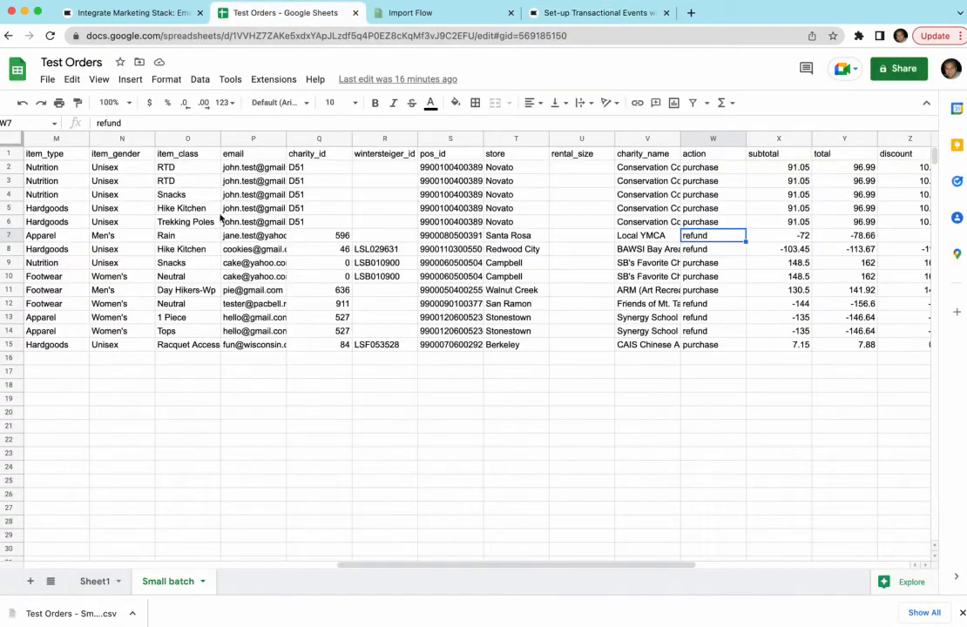
scroll(78, 188, left, 10)
click(188, 167)
mouse_move(208, 211)
mouse_down()
mouse_move(200, 222)
mouse_move(209, 227)
mouse_up()
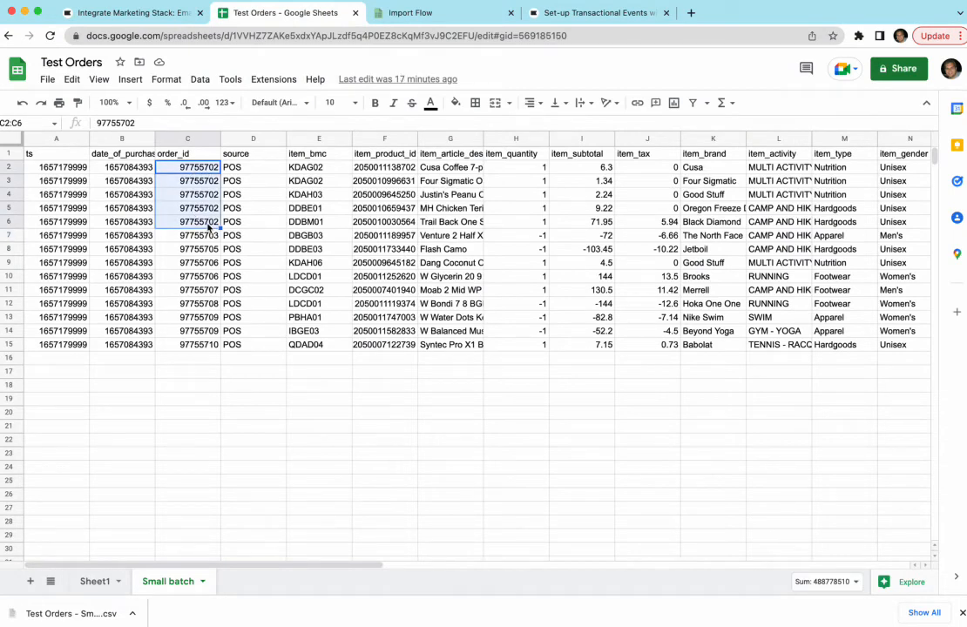
click(587, 13)
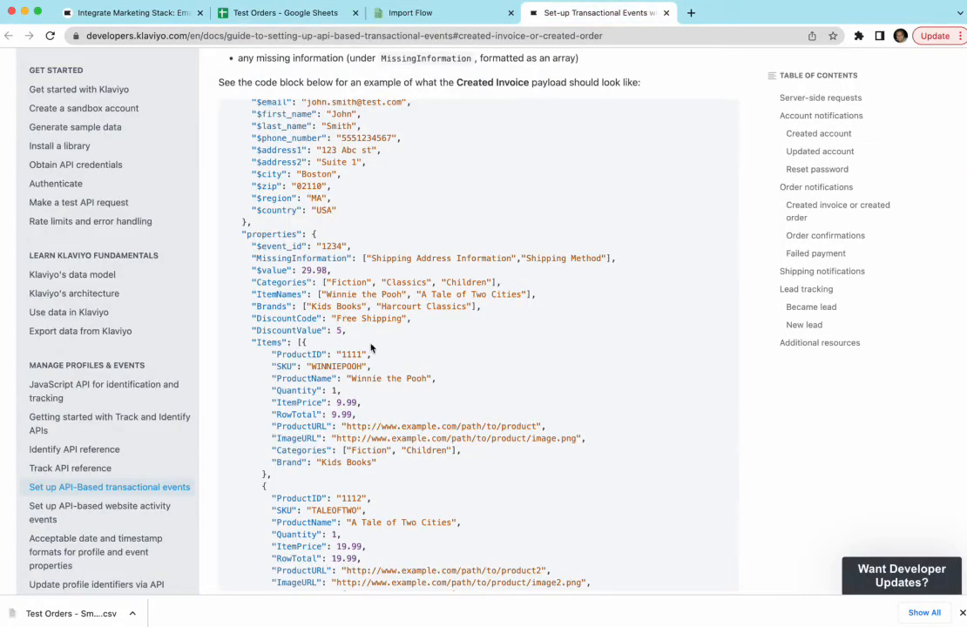
Open the custom JSON for the API post and paste the Item Returned template with its API token, customer_properties and properties.
click(394, 17)
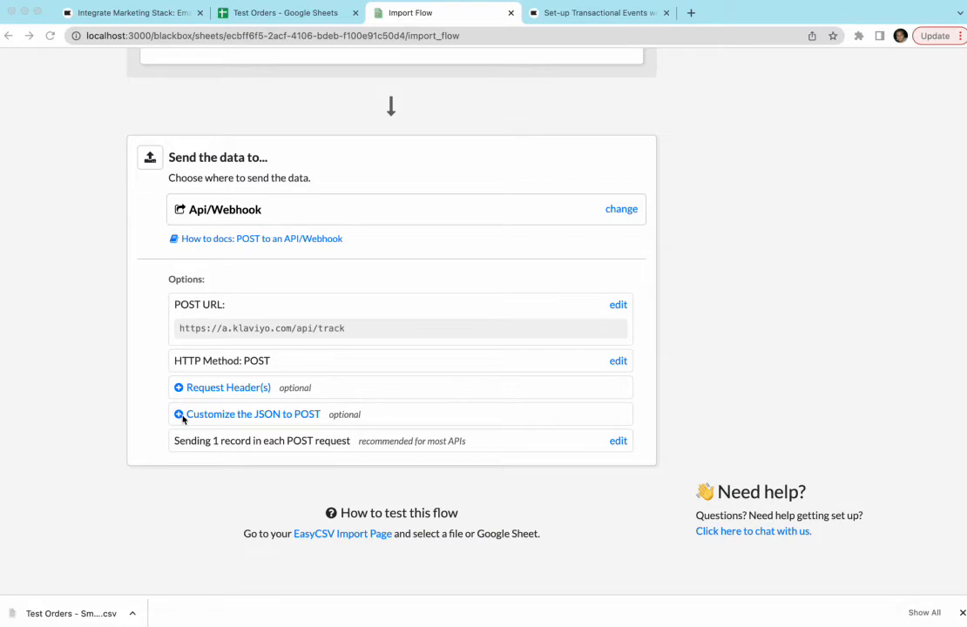
click(99, 424)
click(226, 415)
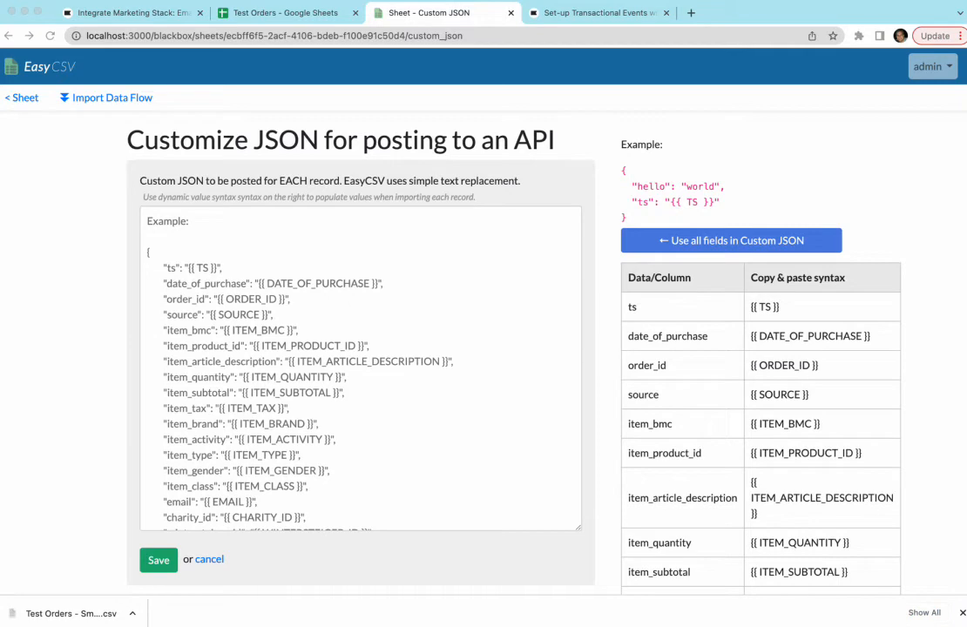
click(157, 356)
key(super+v)
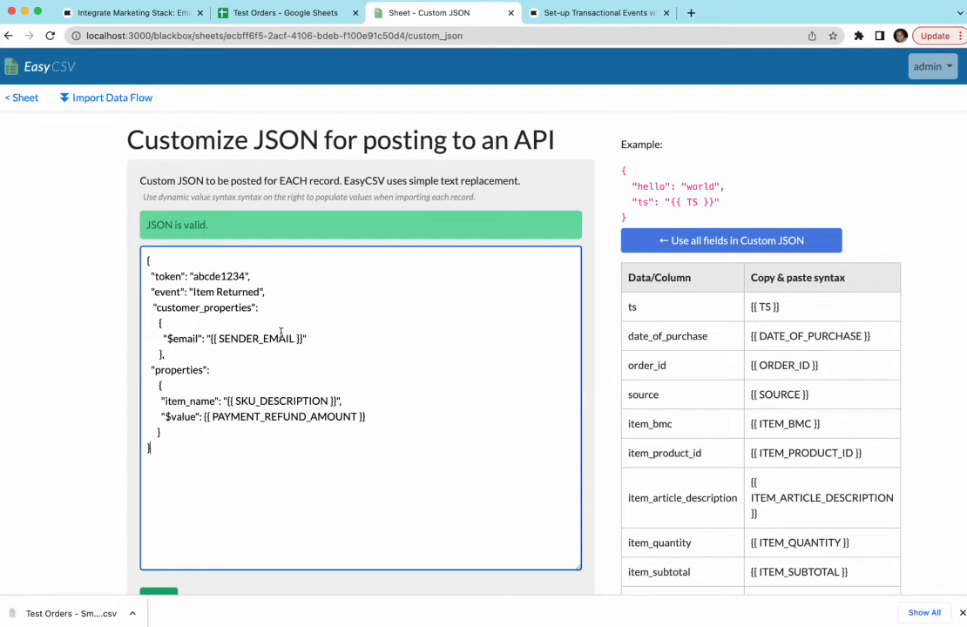
Change the event name in the custom JSON to "Instore Order".
double_click(224, 277)
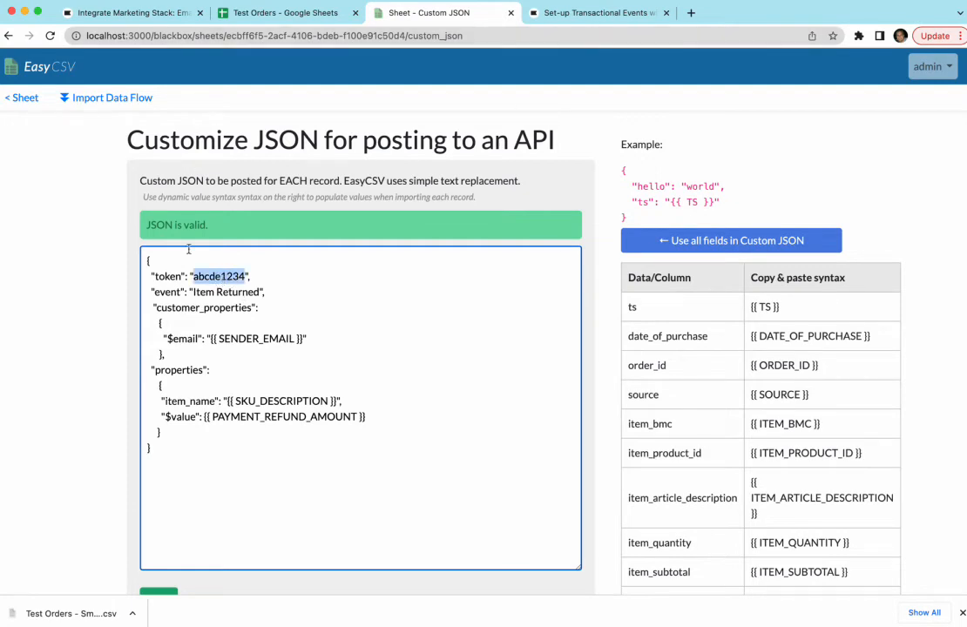
drag(194, 293, 259, 293)
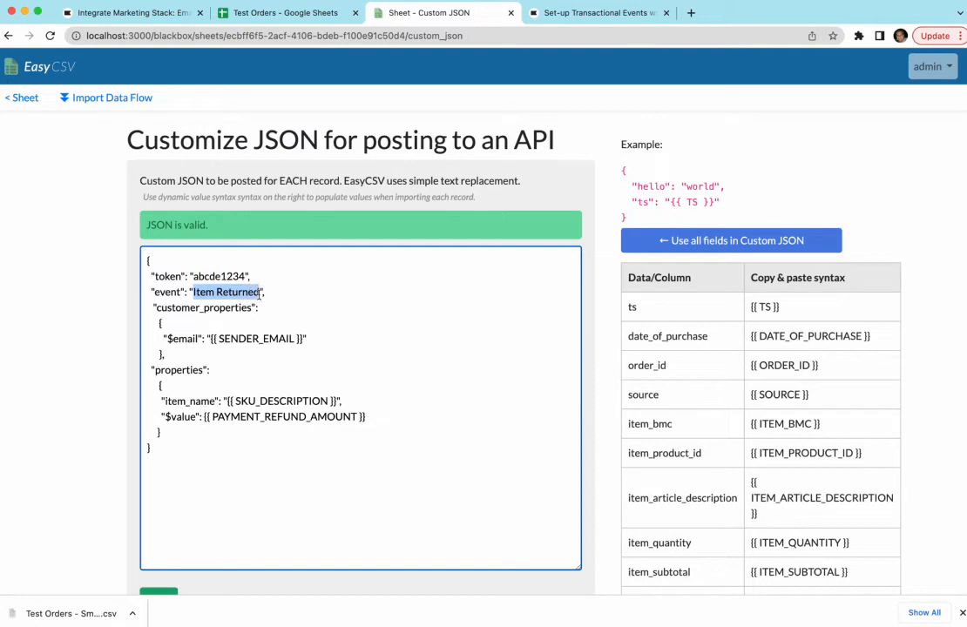
text(P)
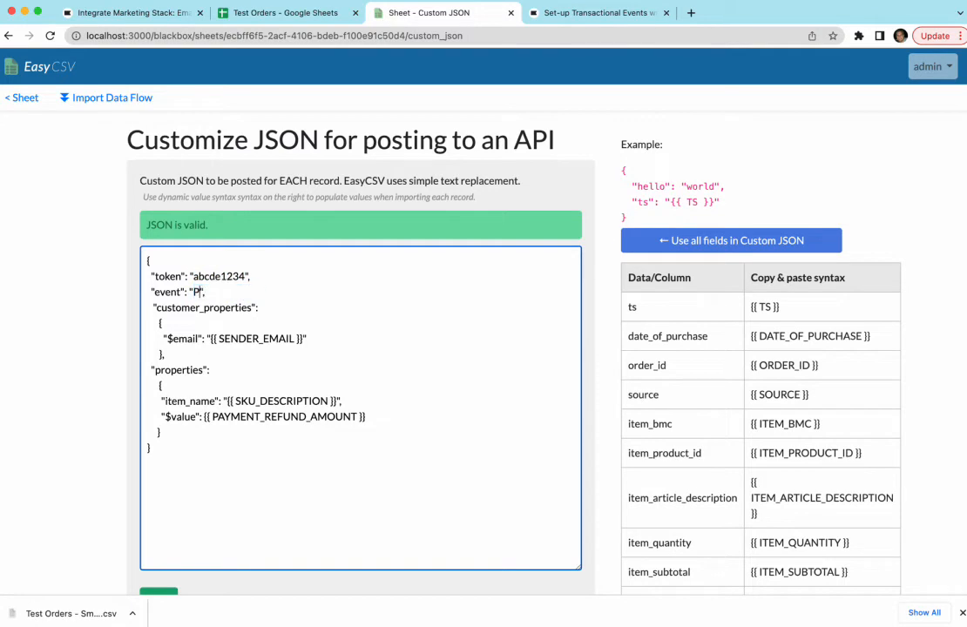
text(Instore dOrder)
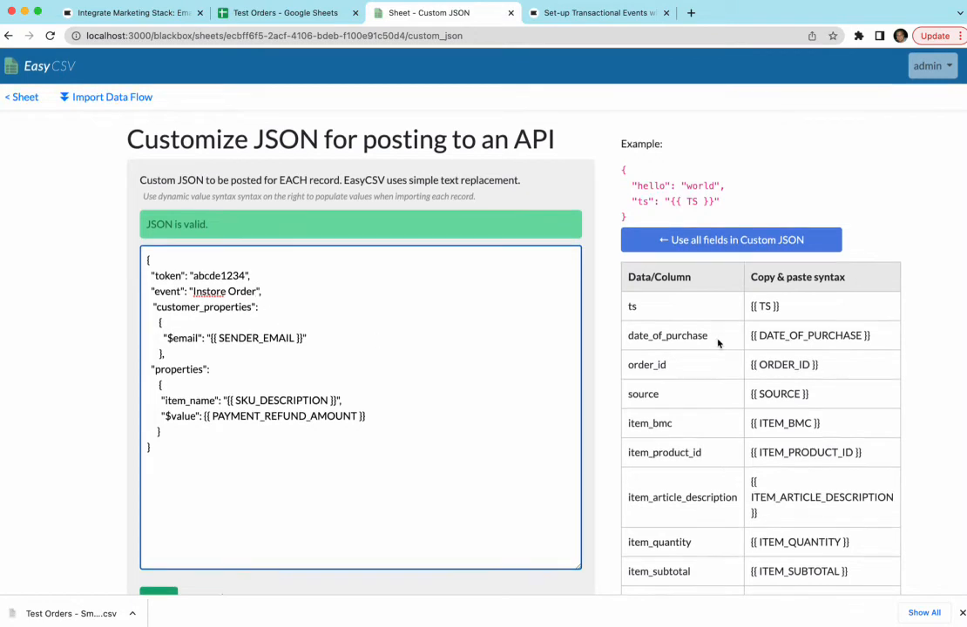
Set $email under customer_properties to the email column's dynamic value, {{ EMAIL }}.
scroll(718, 343, down, 3)
double_click(664, 324)
click(794, 328)
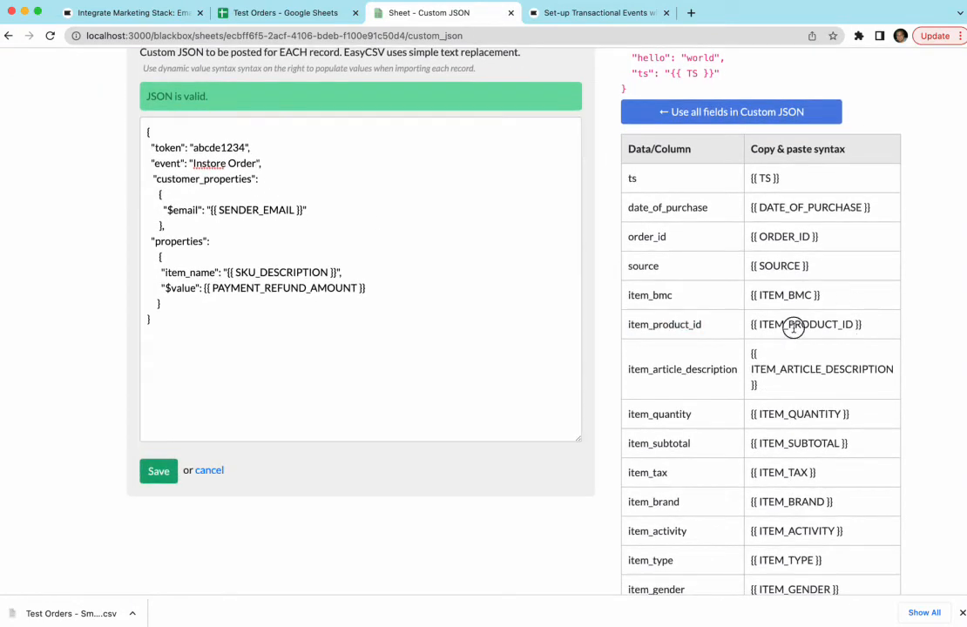
double_click(793, 328)
scroll(794, 328, down, 5)
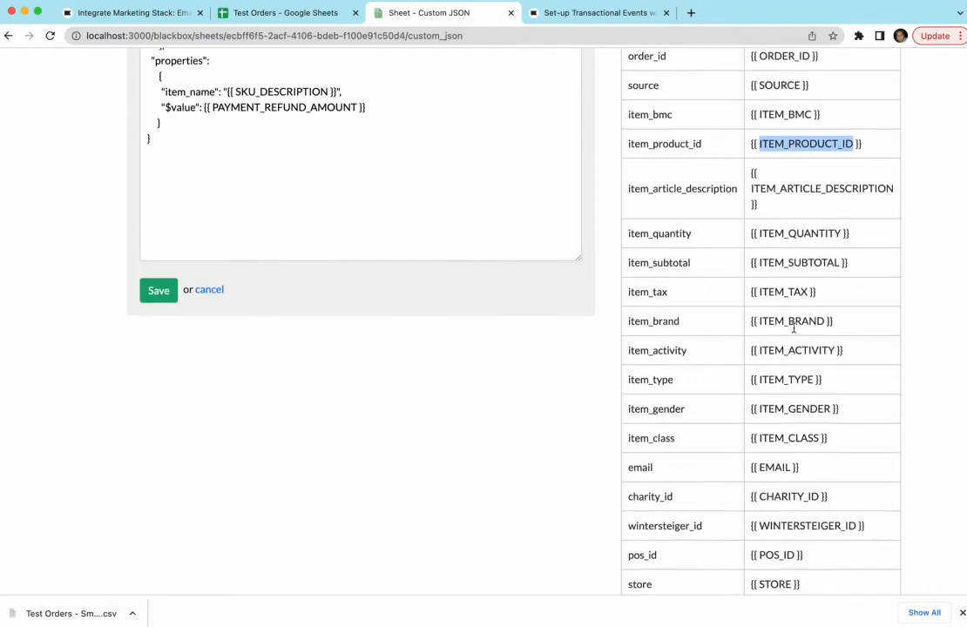
drag(800, 408, 751, 409)
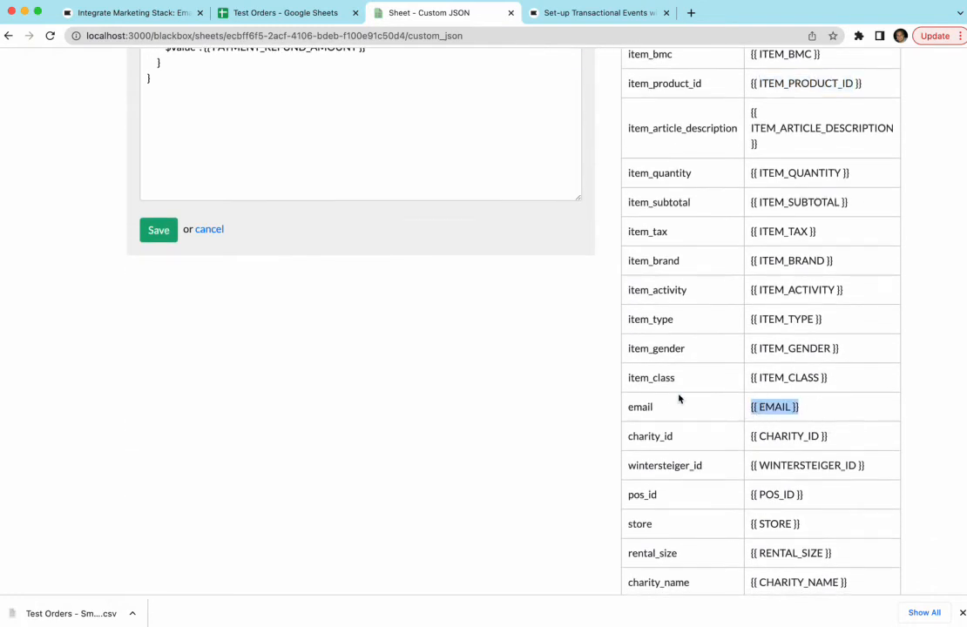
scroll(502, 330, up, 5)
drag(210, 340, 302, 340)
text({{ EMAIL }})
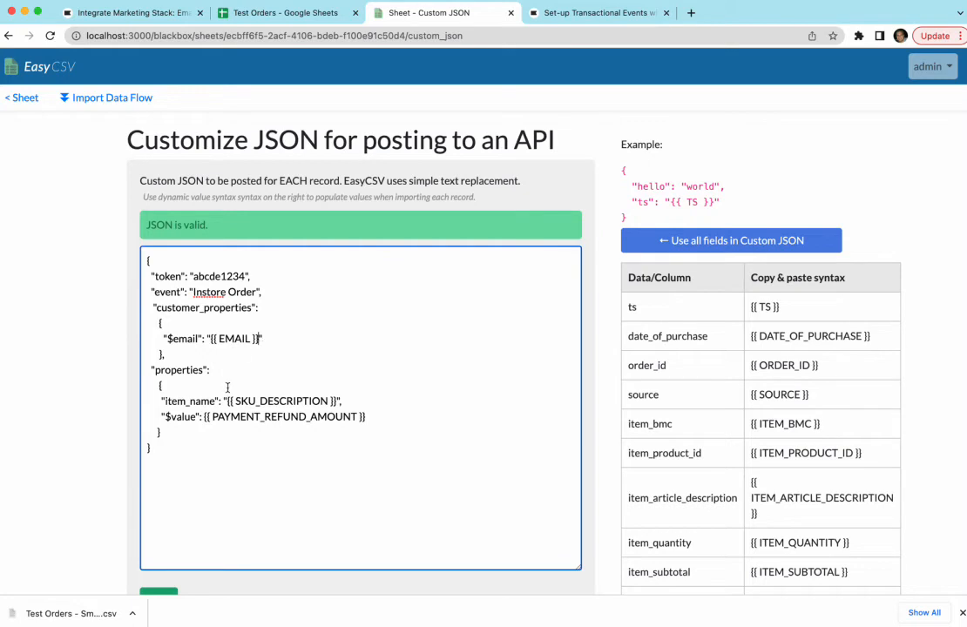
Set $value under properties to the total column's dynamic value, {{ TOTAL }}.
scroll(227, 387, down, 1)
scroll(803, 457, down, 5)
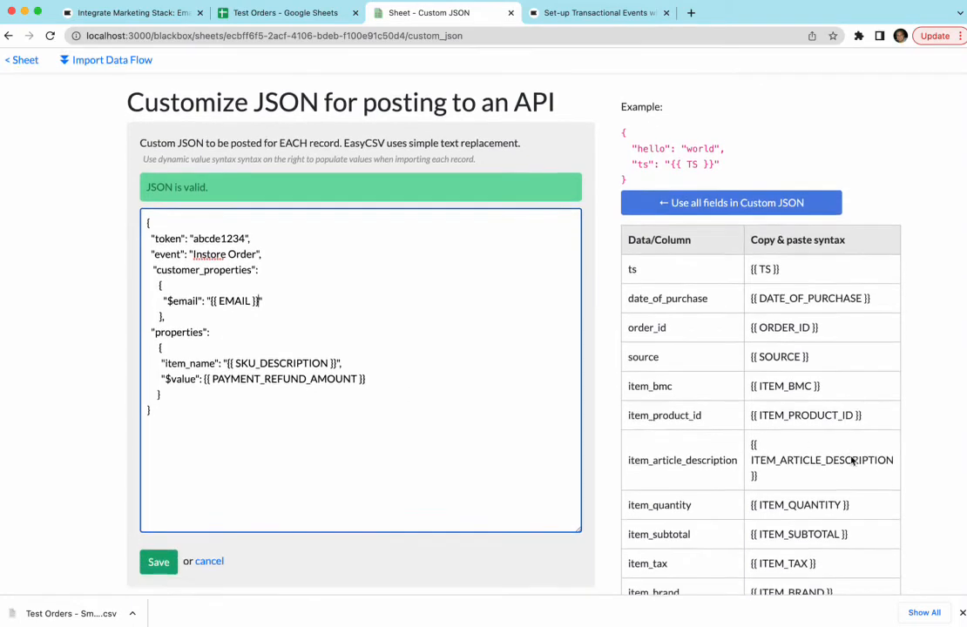
scroll(852, 461, down, 5)
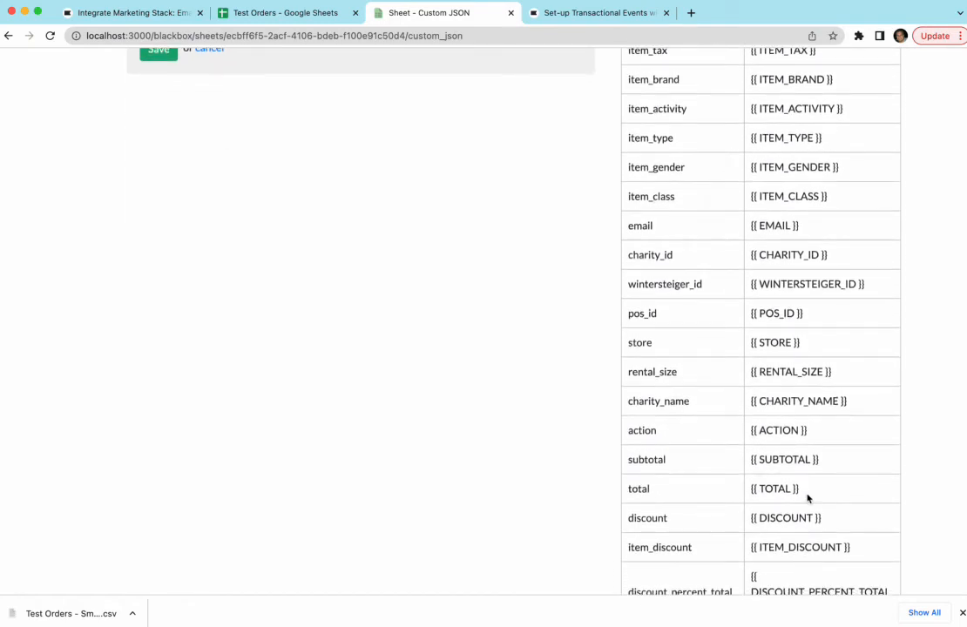
drag(809, 493, 749, 495)
key(ctrl+c)
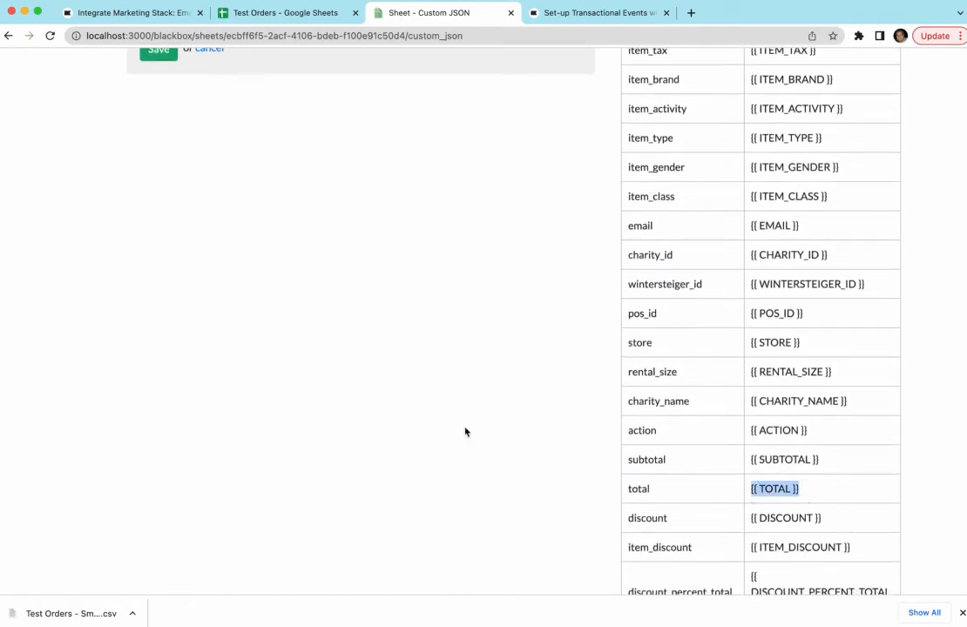
scroll(417, 421, up, 8)
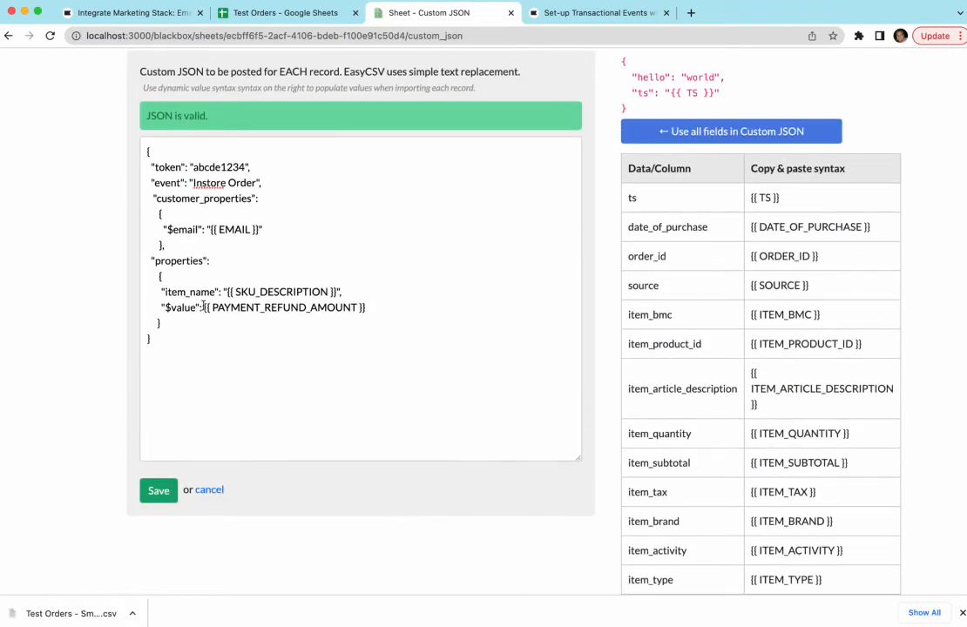
drag(203, 307, 371, 308)
key(ctrl+v)
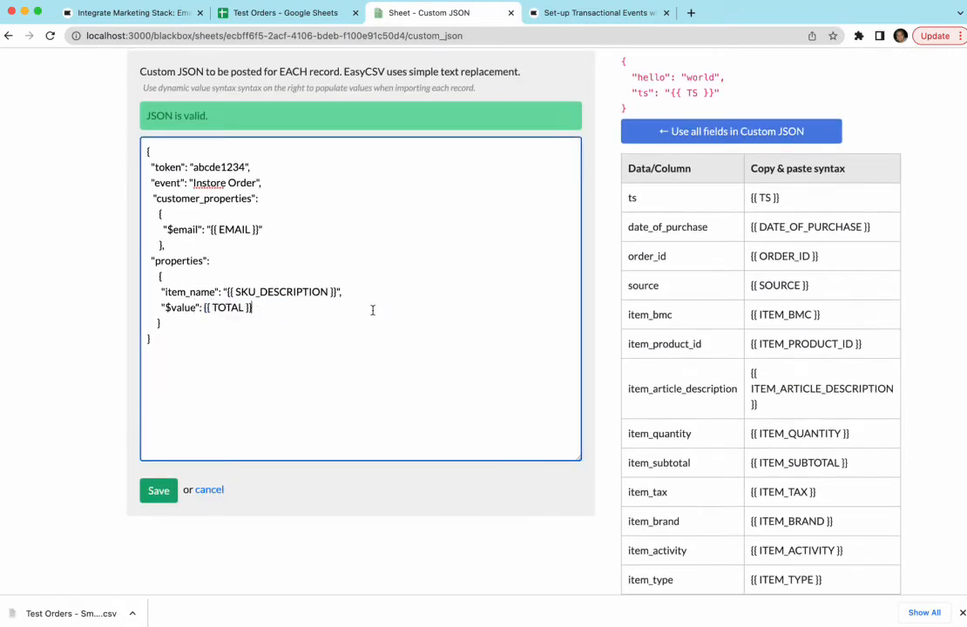
Check in Klaviyo's Created Invoice example how text and numeric property values such as DiscountCode, DiscountValue and $value are written.
click(224, 291)
click(531, 13)
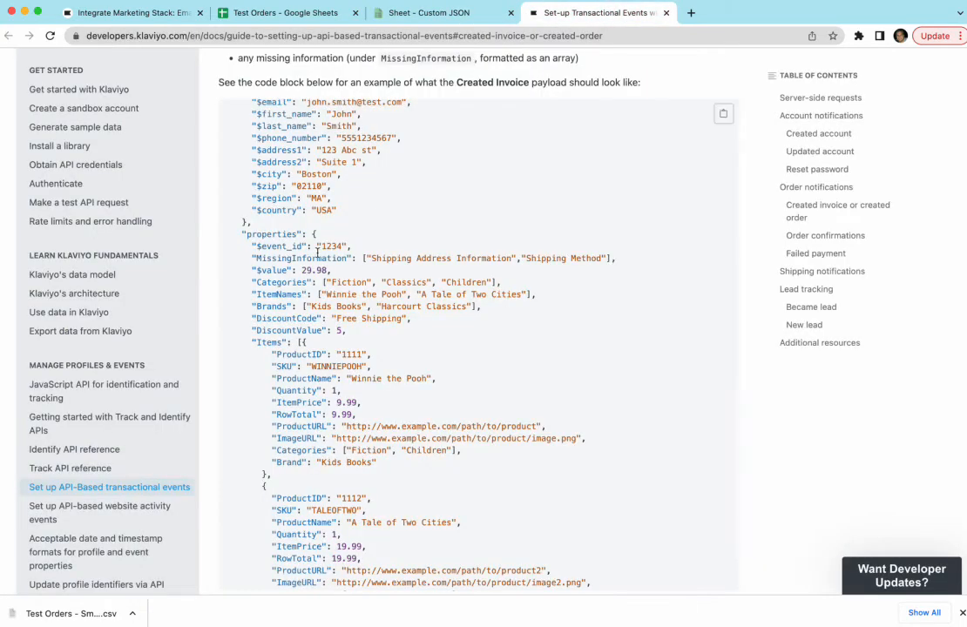
drag(338, 319, 399, 318)
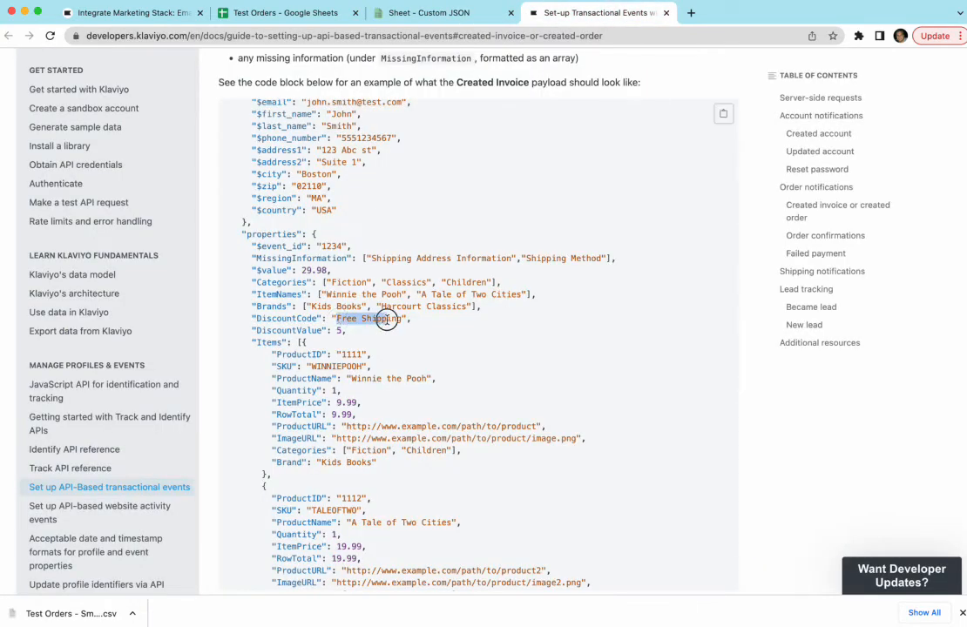
click(338, 330)
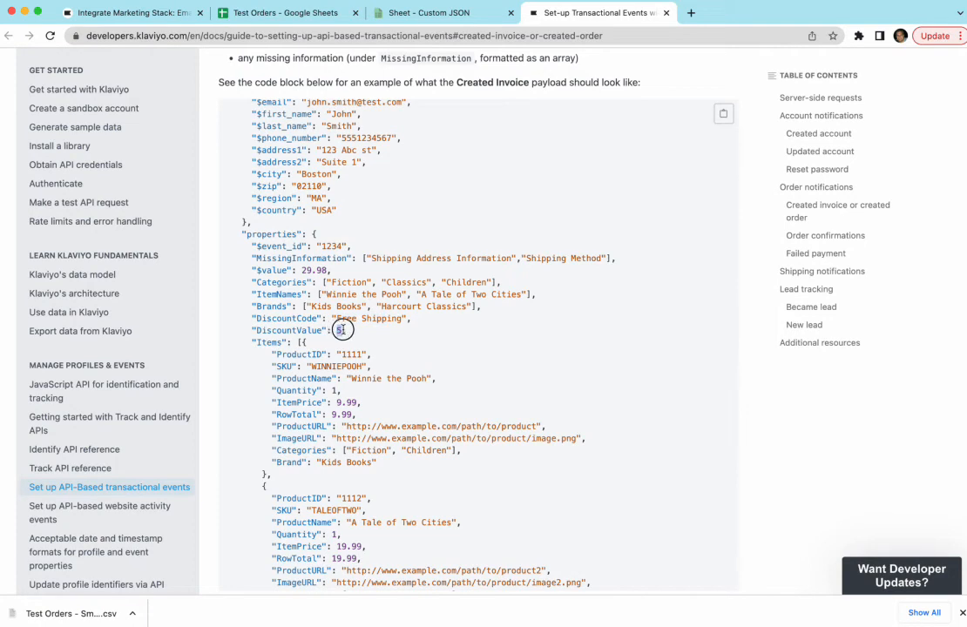
drag(303, 271, 324, 272)
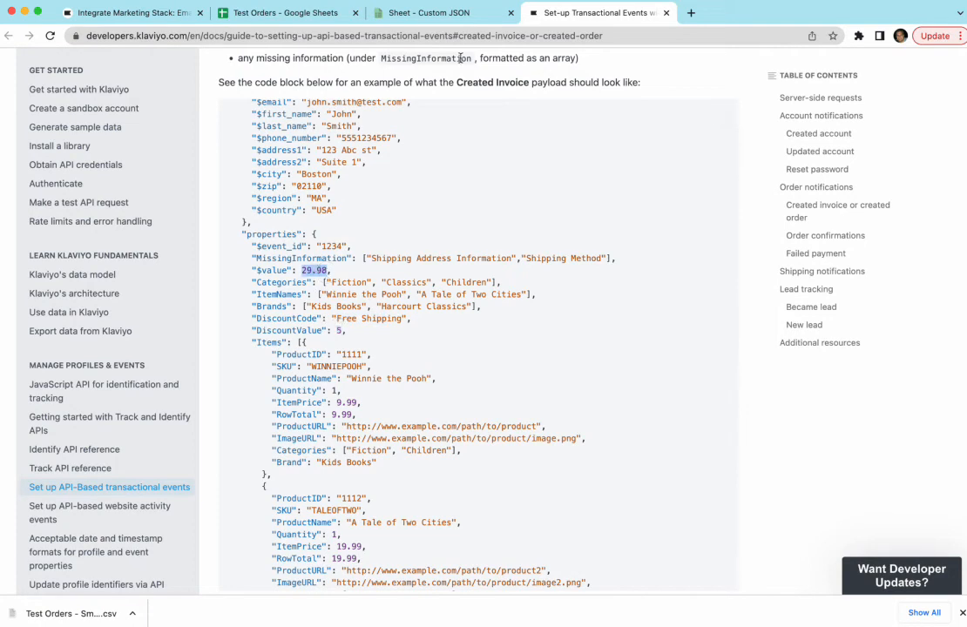
Delete the item_name line from properties in the EasyCSV custom JSON, keeping only $value.
click(419, 13)
drag(203, 308, 341, 292)
drag(206, 308, 253, 309)
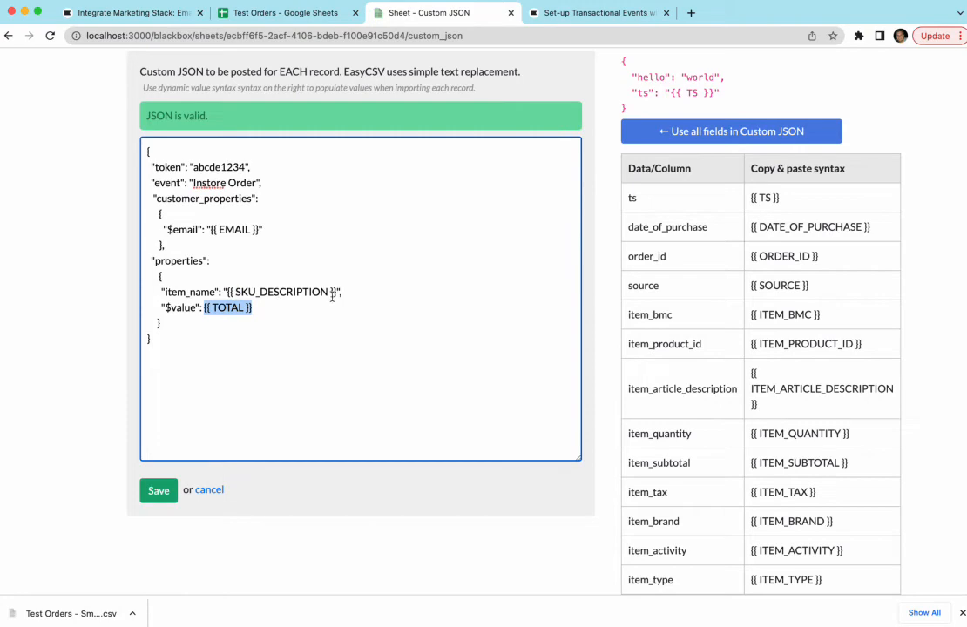
drag(341, 292, 107, 293)
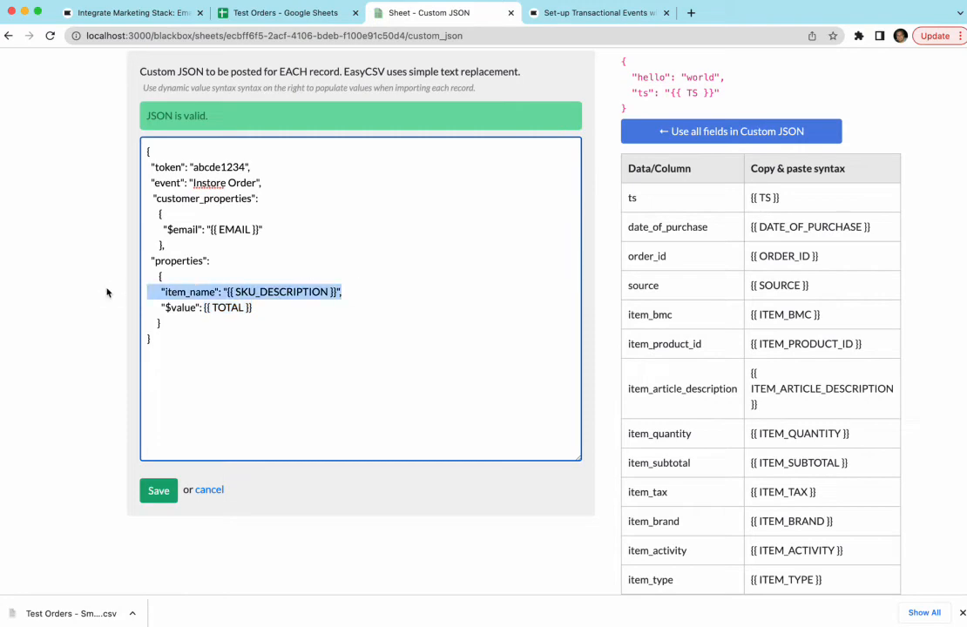
key(BackSpace)
key(BackSpace)
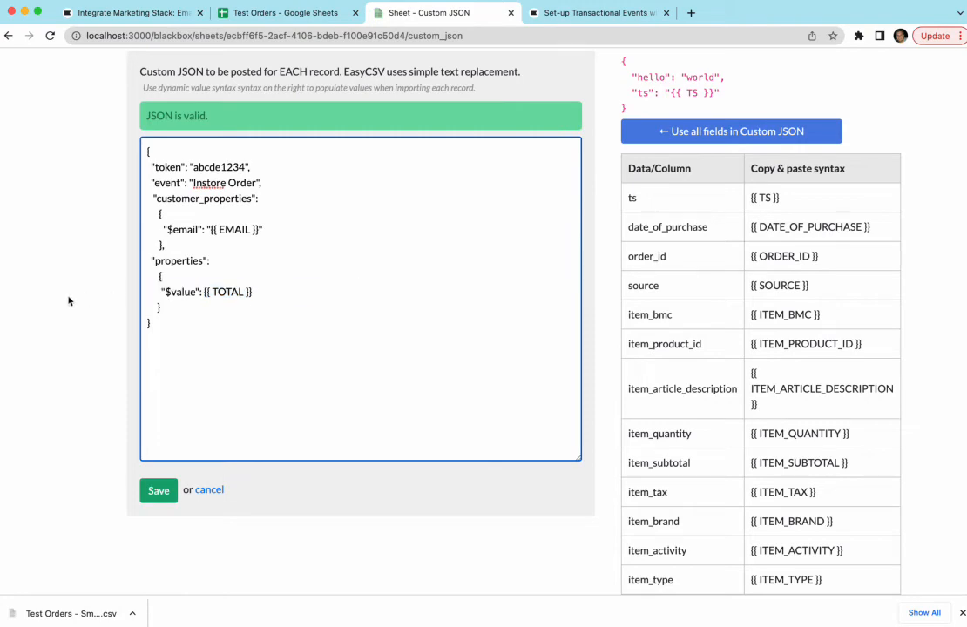
Inspect the first order rows in the Test Orders spreadsheet, comparing their order_id and source values.
click(219, 20)
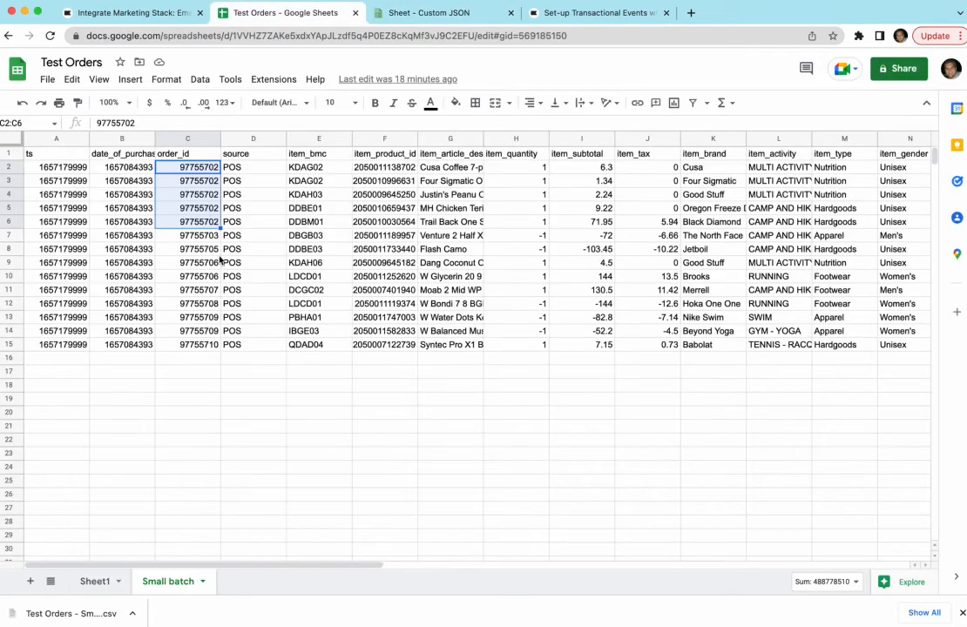
click(235, 181)
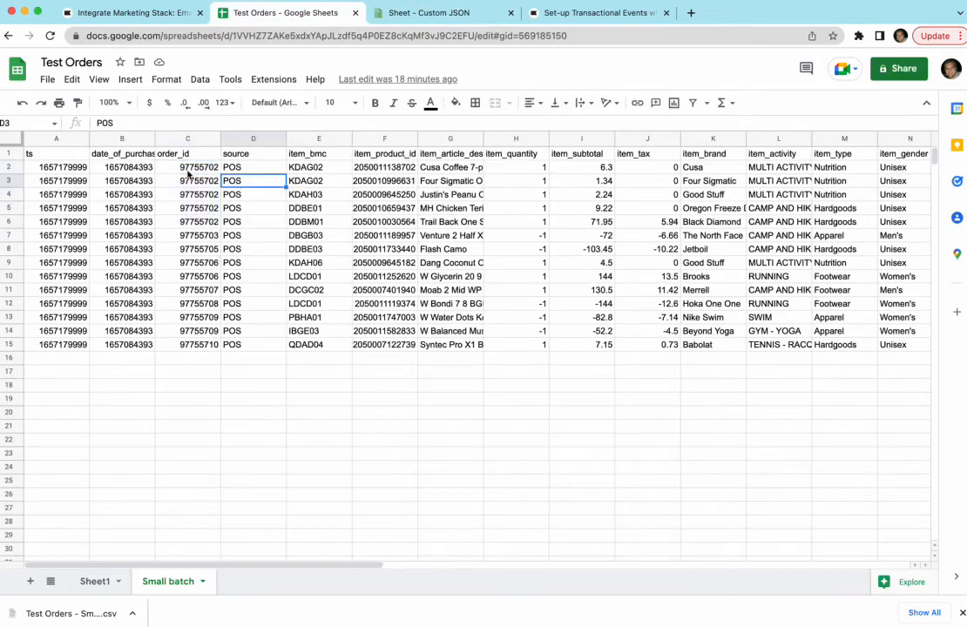
drag(188, 169, 263, 172)
drag(202, 181, 236, 186)
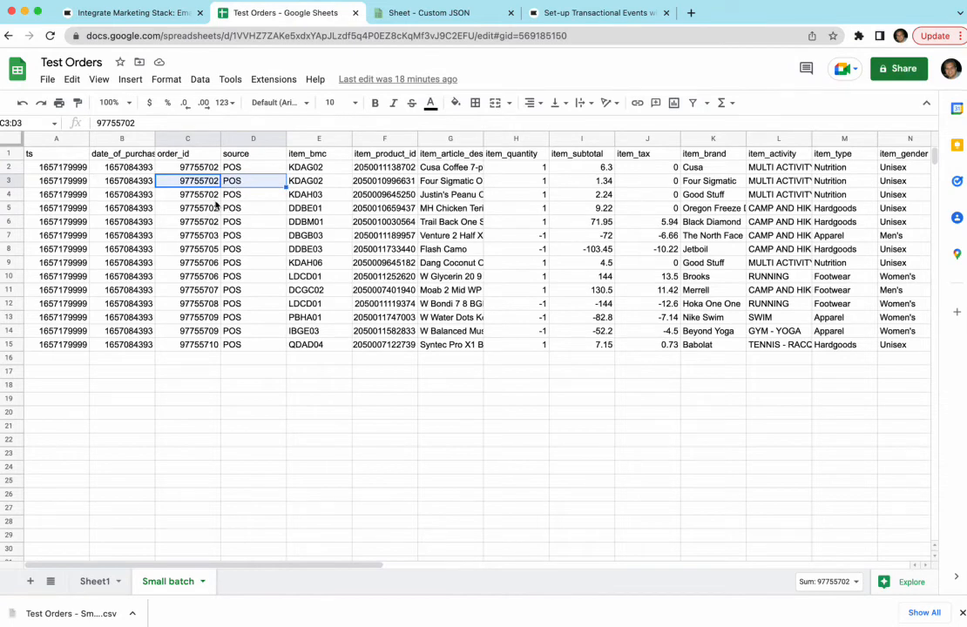
Return to the EasyCSV custom JSON, check its $email and $value entries, and save it.
click(436, 13)
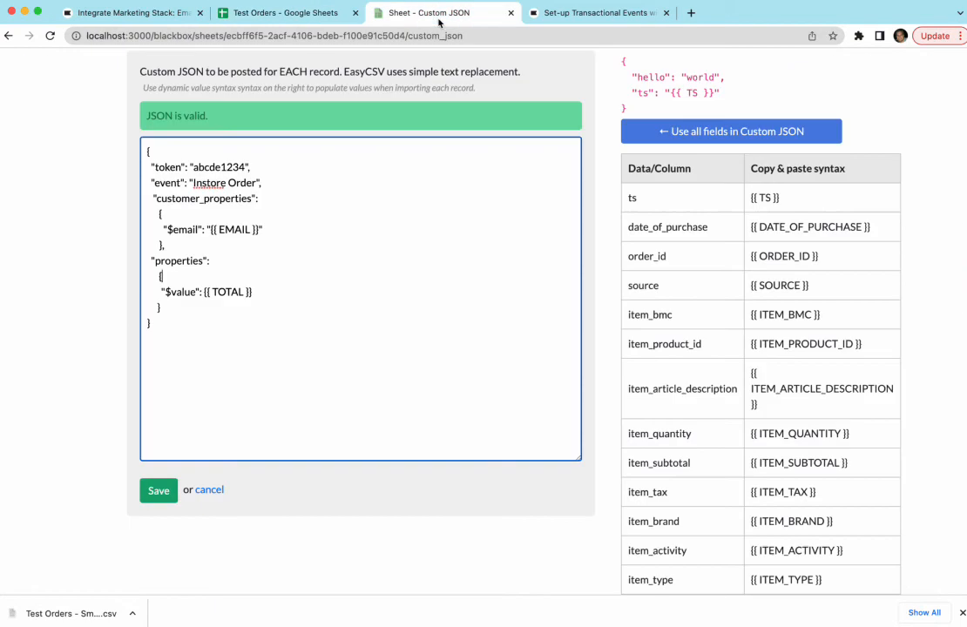
scroll(209, 244, up, 1)
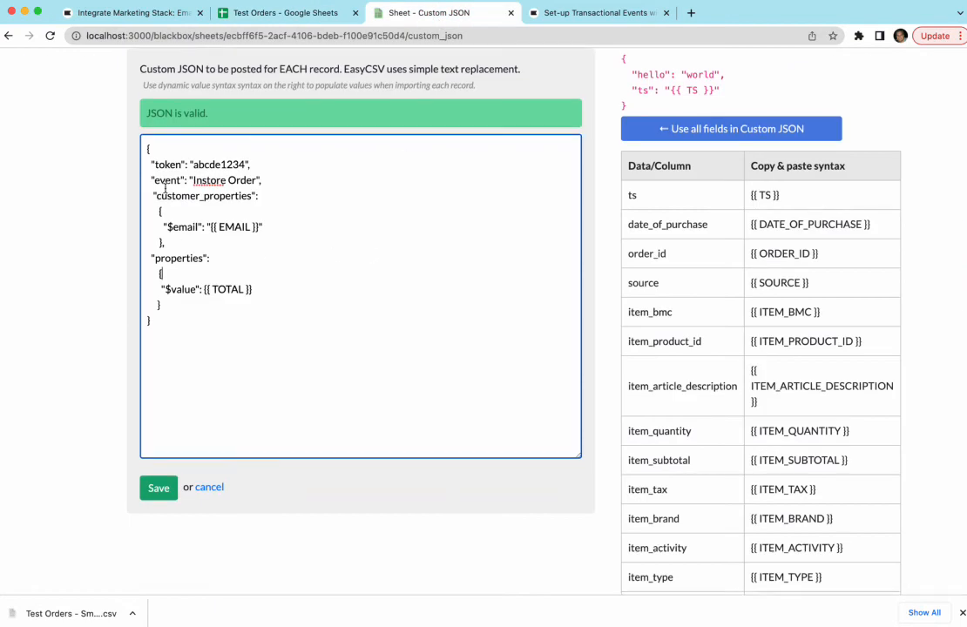
drag(176, 233, 246, 233)
drag(194, 294, 233, 297)
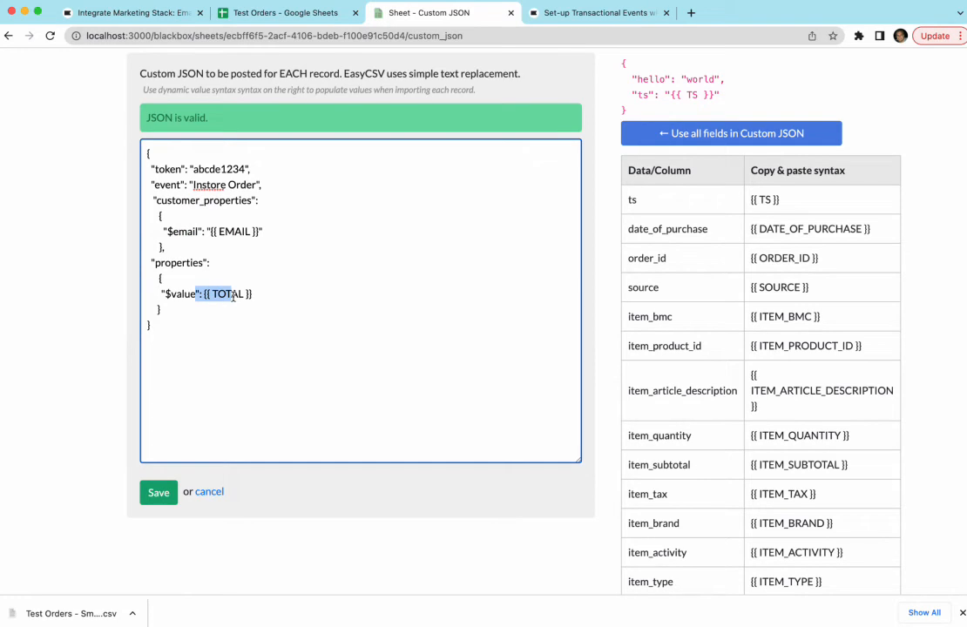
click(158, 492)
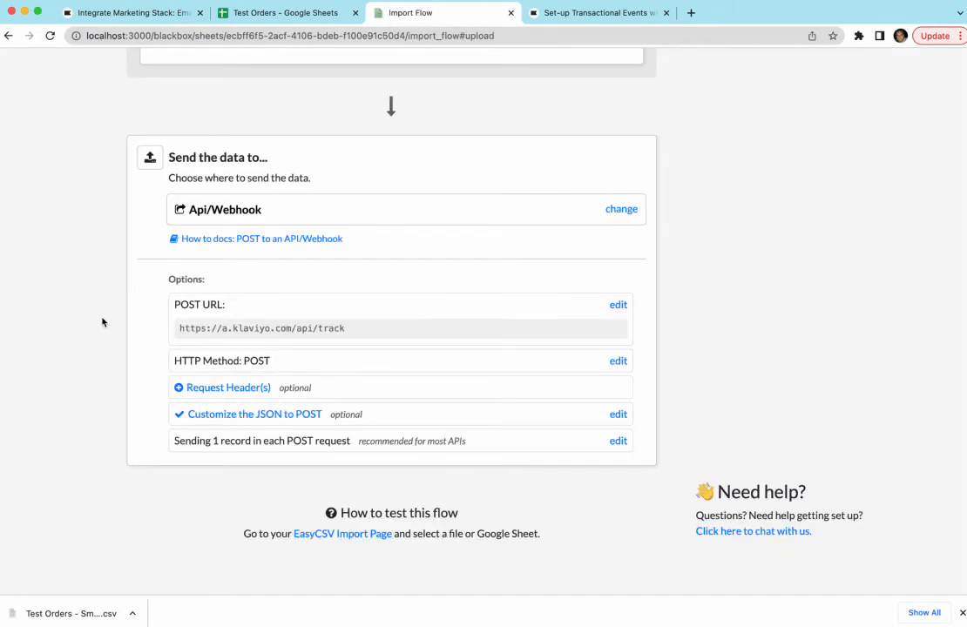
Review the import data flow and reopen the customized JSON to POST.
scroll(102, 322, up, 15)
click(28, 103)
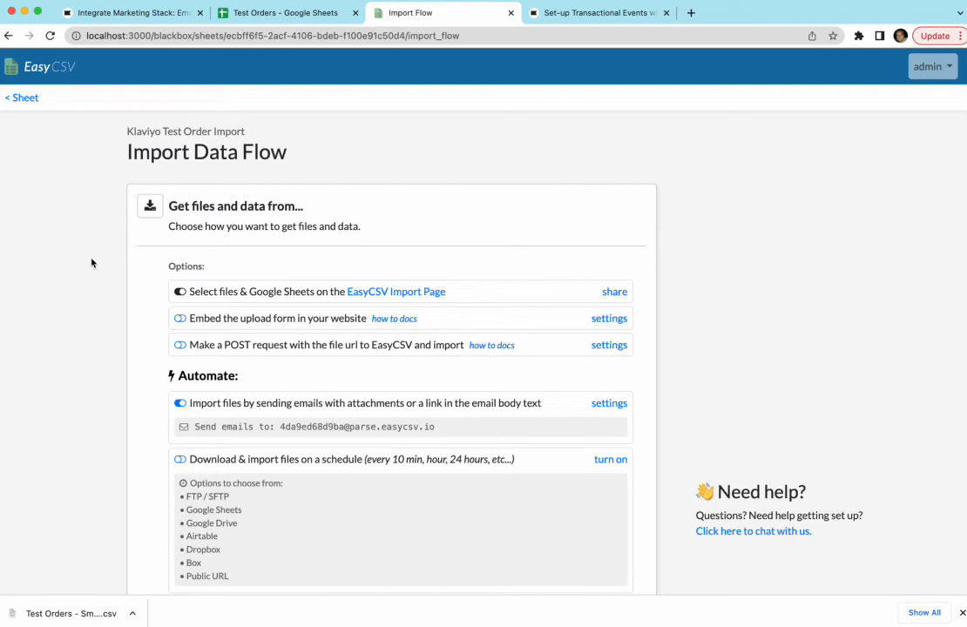
scroll(90, 263, down, 10)
scroll(90, 263, down, 5)
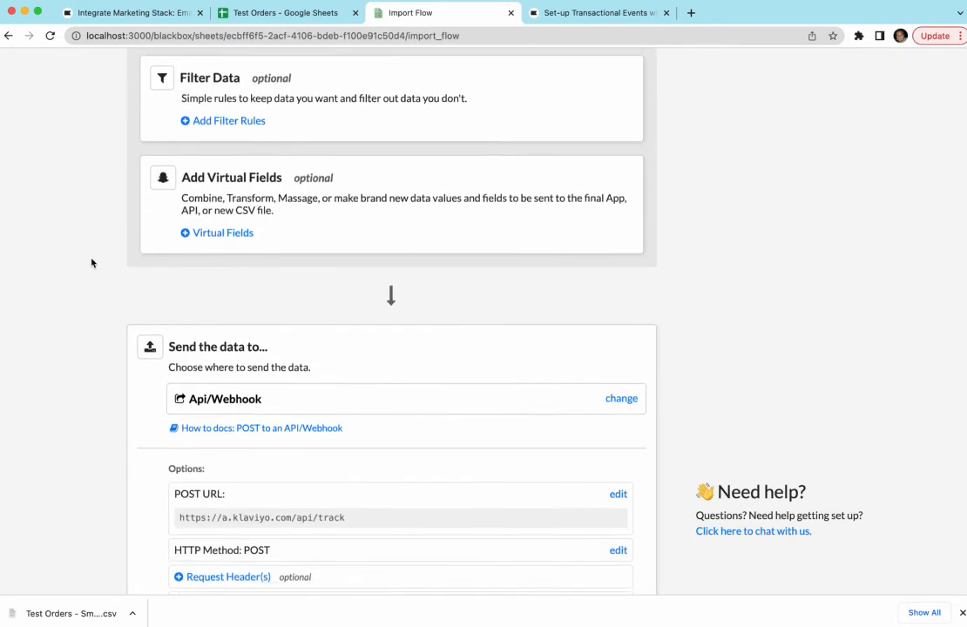
click(308, 474)
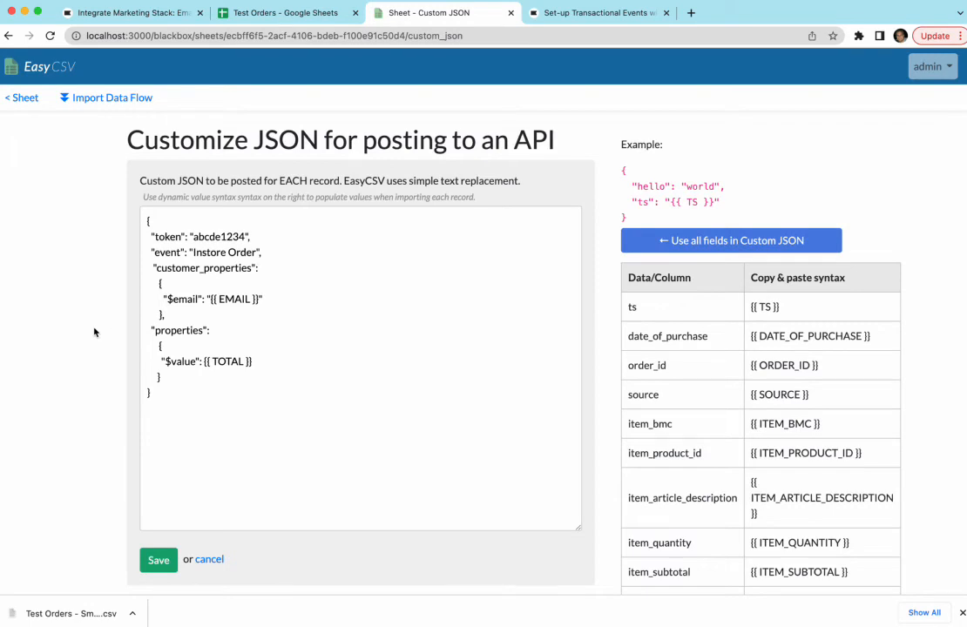
Select rows 2 through 6 in the Test Orders spreadsheet to examine the line items of one order.
click(294, 24)
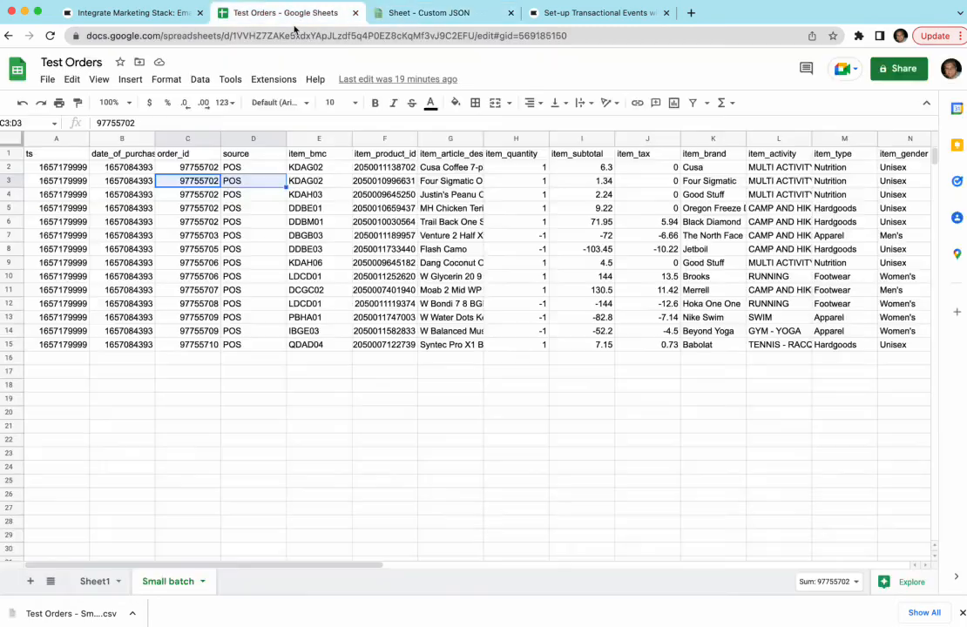
click(10, 166)
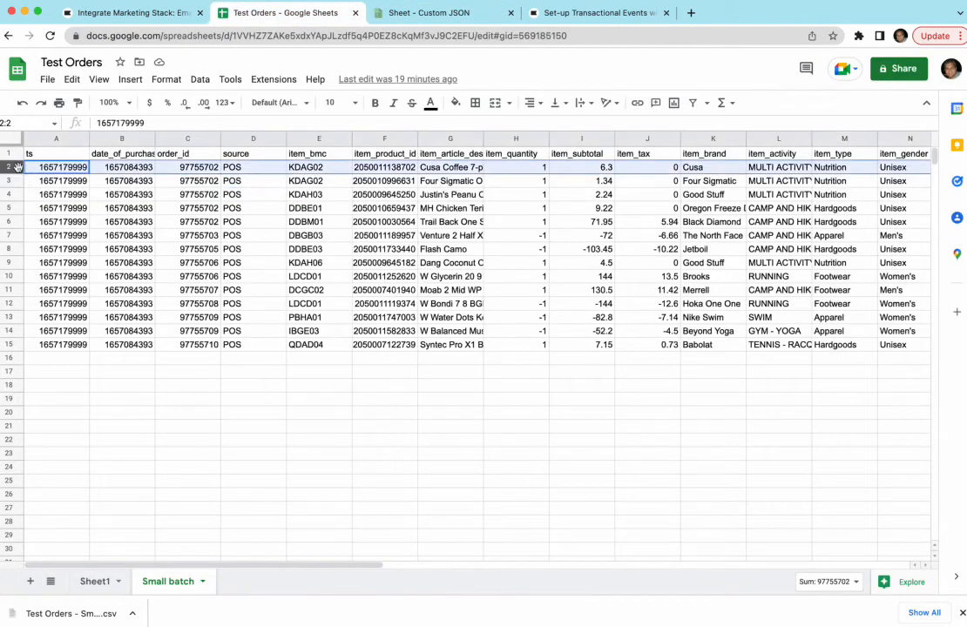
shift+click(18, 222)
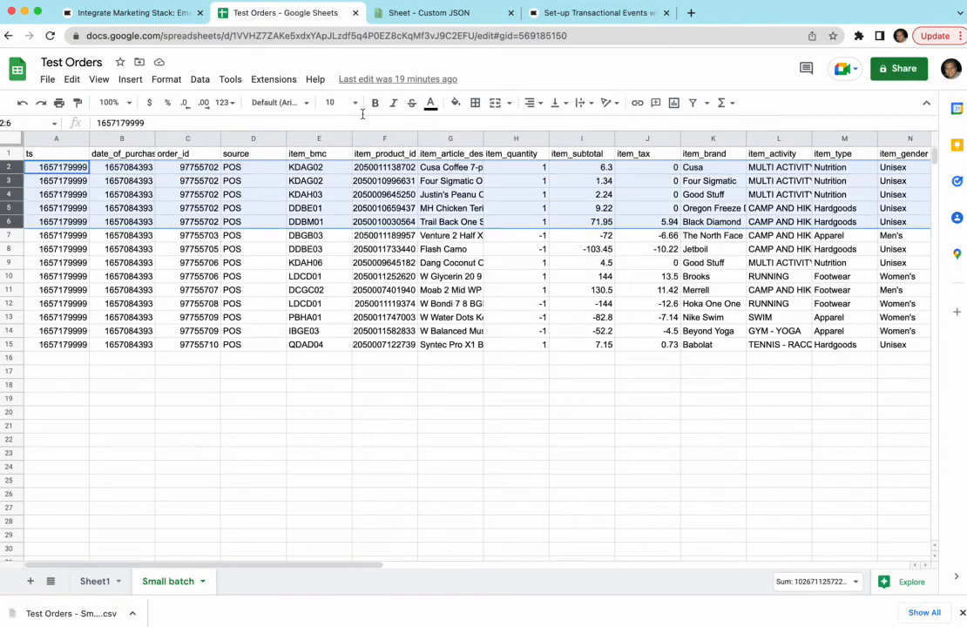
Examine Klaviyo's Created Invoice payload, selecting the order-level fields and the first object in its Items array.
click(539, 21)
scroll(376, 250, up, 2)
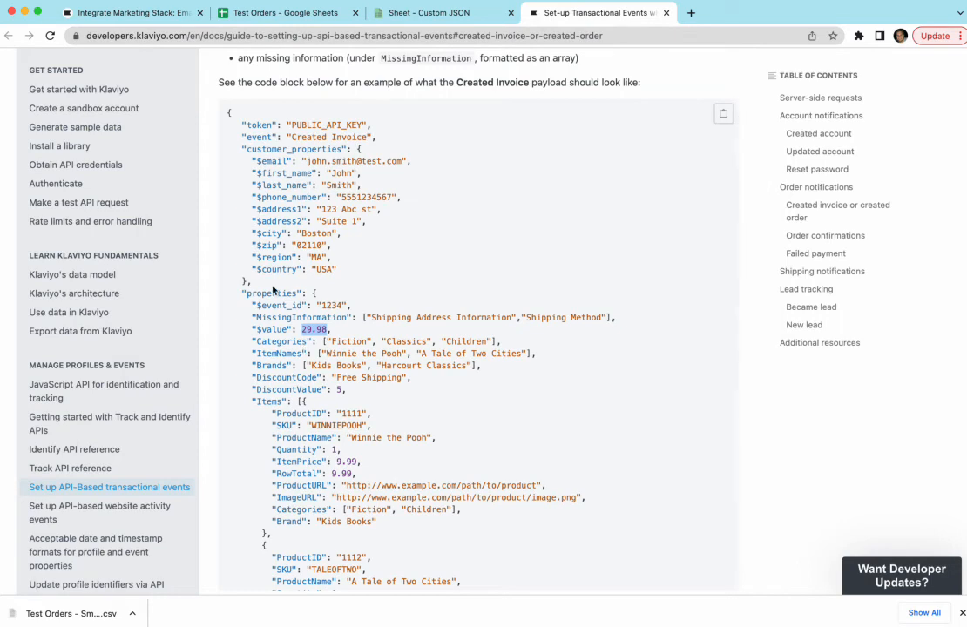
drag(259, 124, 340, 388)
drag(265, 401, 313, 450)
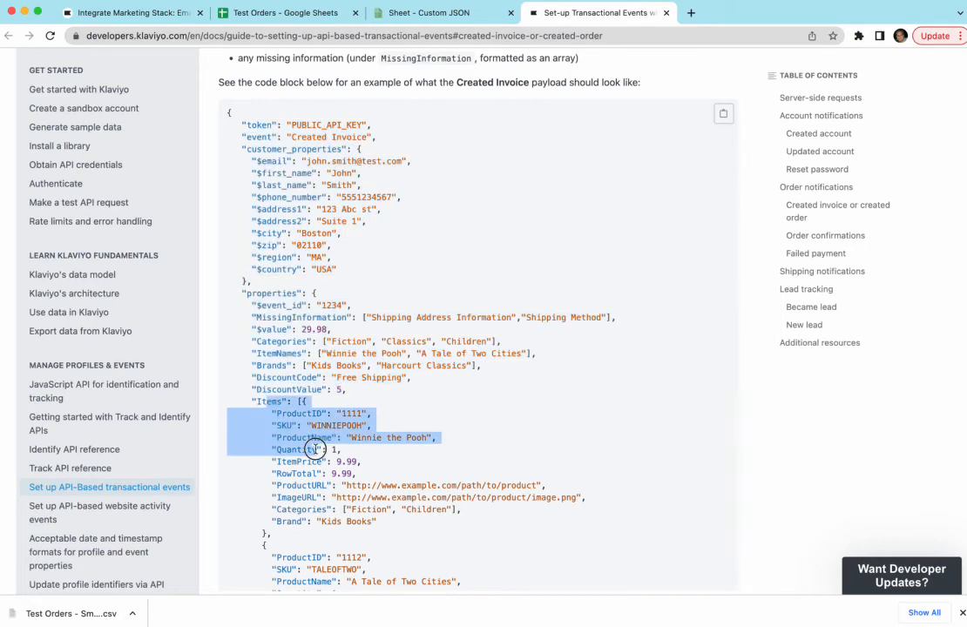
click(304, 401)
drag(304, 402, 265, 533)
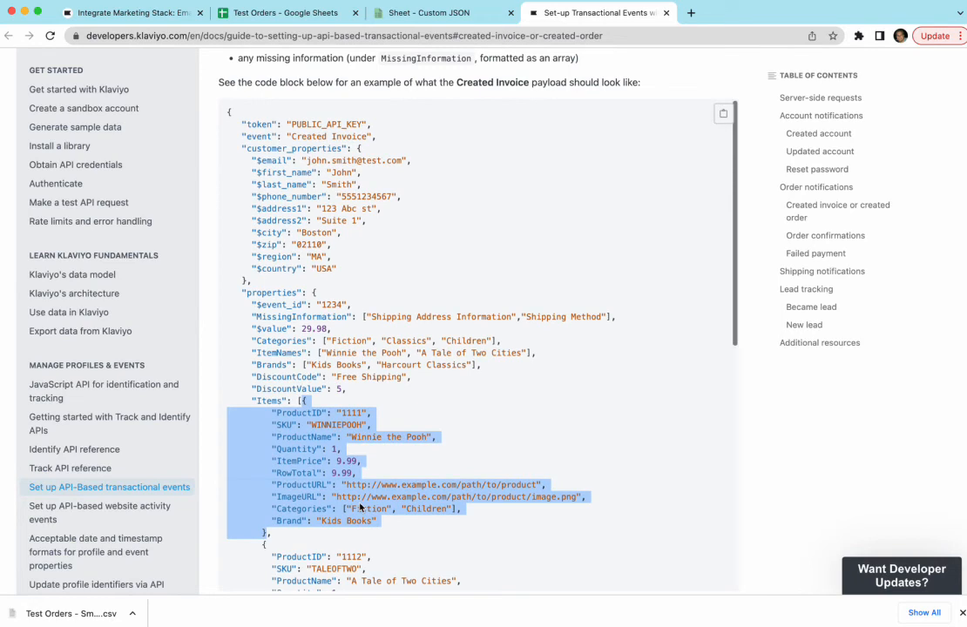
Compare the two objects in the example's Items array, looking at their SKU, ProductName, Quantity, ItemPrice and RowTotal fields.
scroll(311, 435, down, 3)
scroll(359, 507, down, 1)
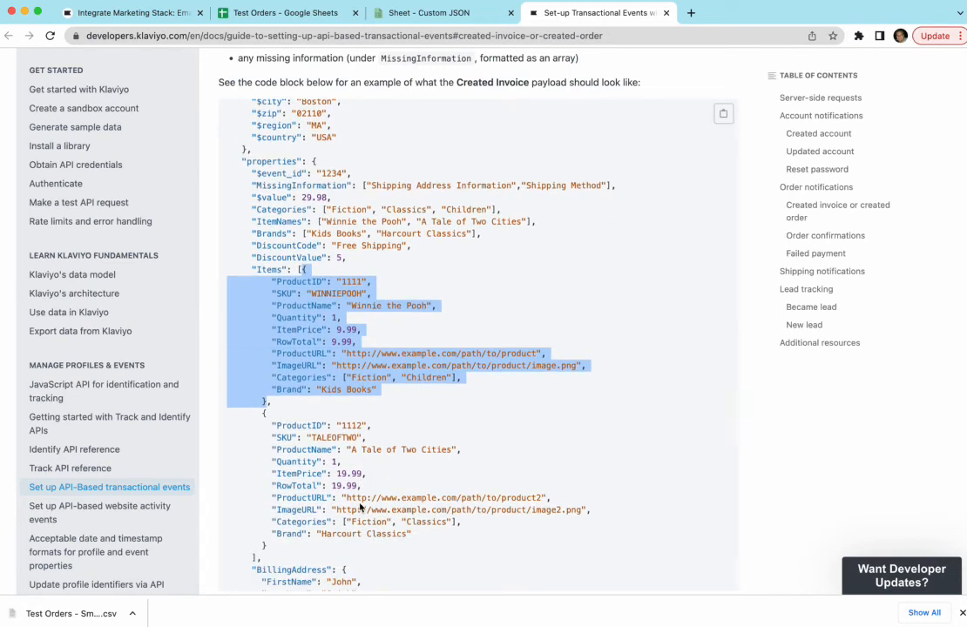
scroll(360, 507, down, 2)
scroll(358, 504, up, 3)
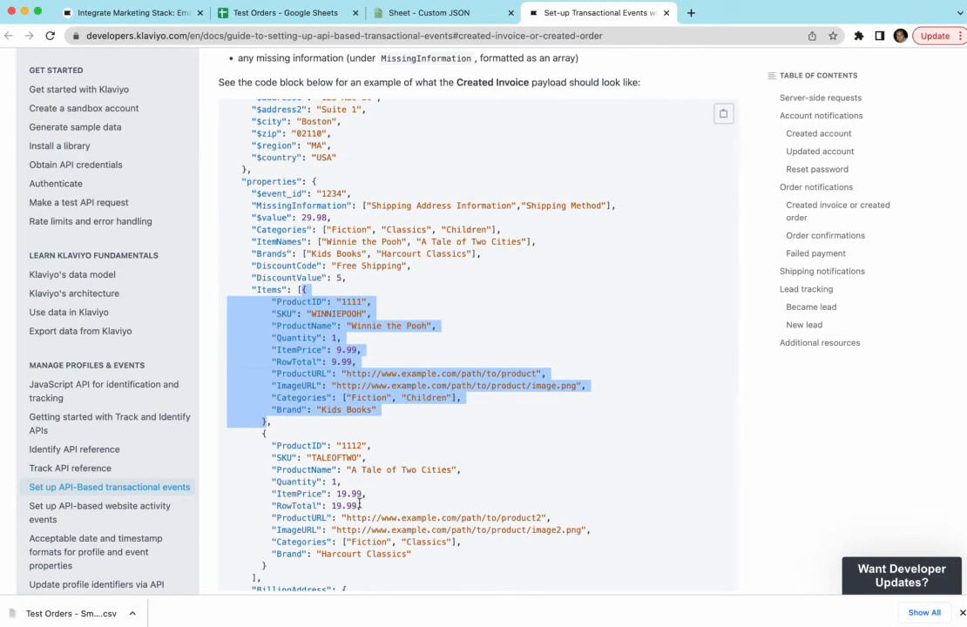
scroll(359, 504, up, 1)
click(344, 393)
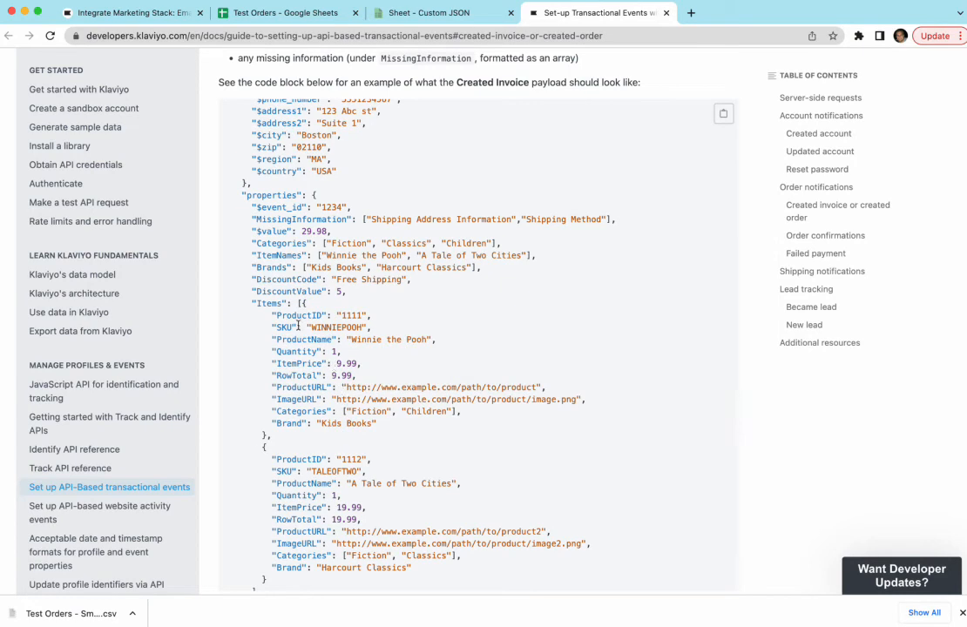
drag(298, 327, 349, 375)
drag(299, 475, 346, 520)
click(336, 520)
drag(328, 367, 341, 339)
Select order_id cells C2:C6 in the Test Orders spreadsheet to examine how rows of one order share an ID.
click(388, 13)
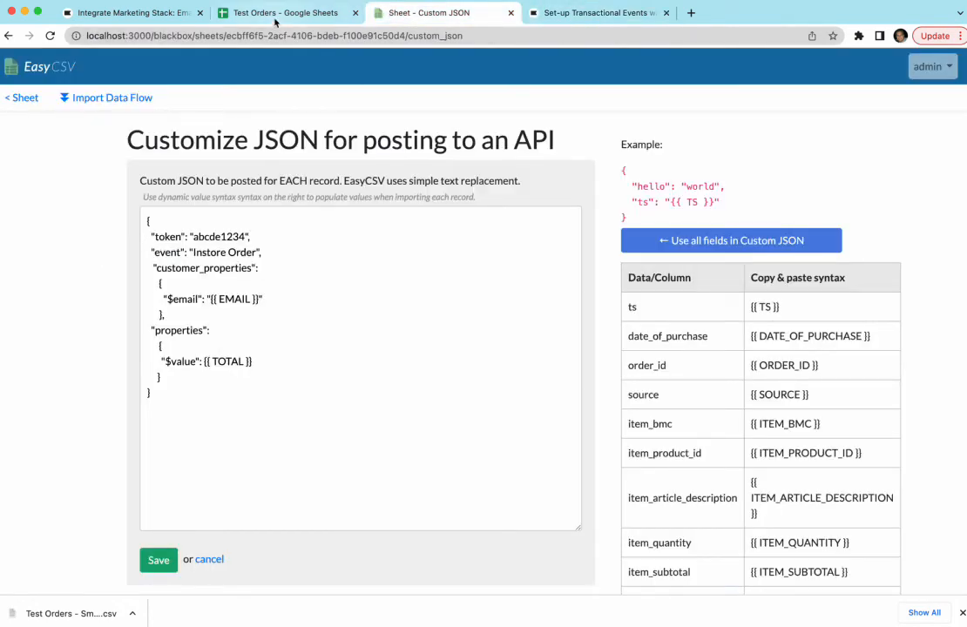
click(235, 16)
drag(180, 170, 186, 226)
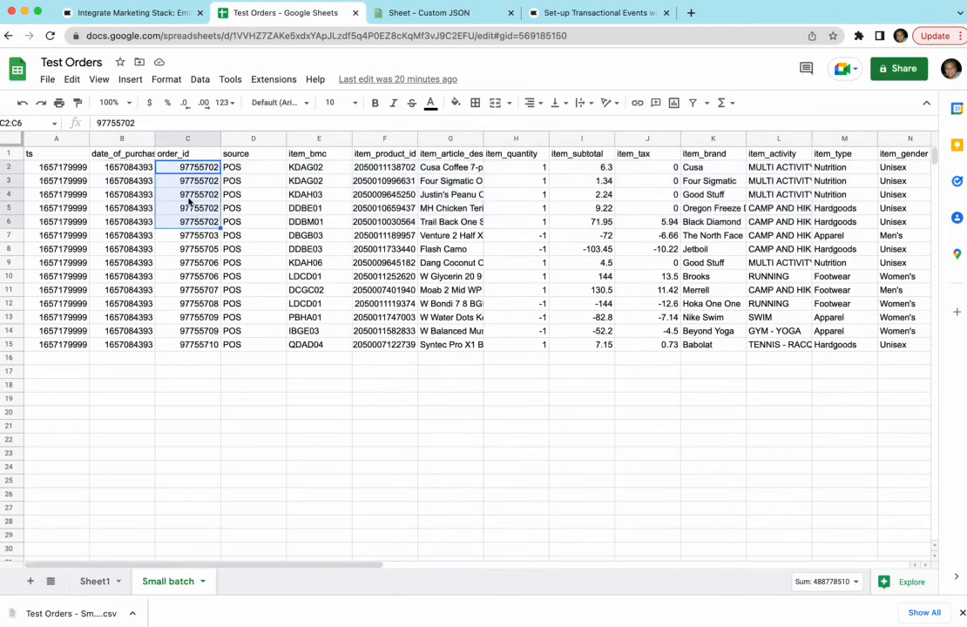
click(189, 201)
Open the Columns list from the EasyCSV import data flow, review the columns to import, and return to the flow.
key(ctrl+Tab)
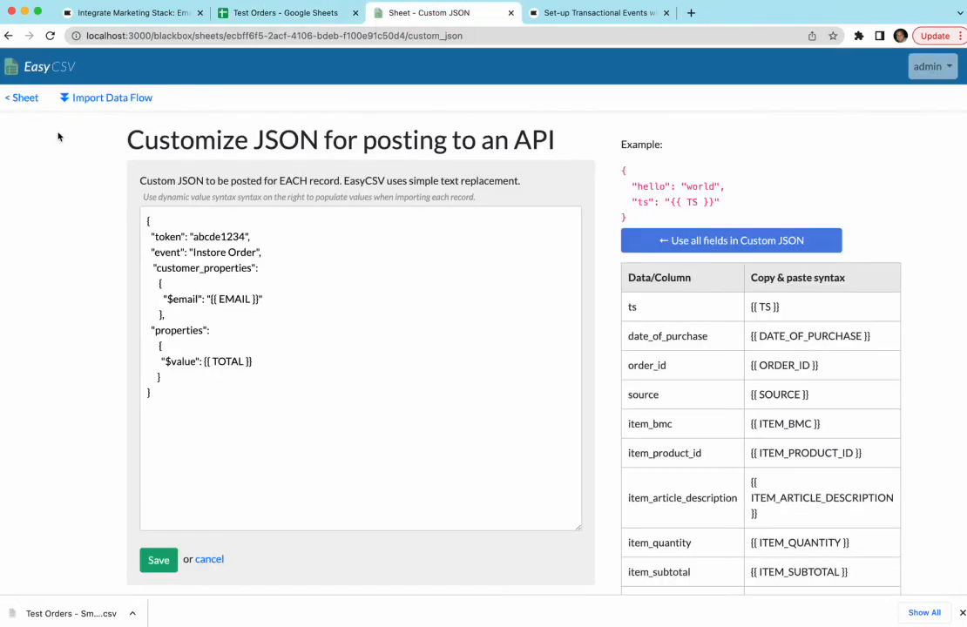
click(78, 96)
scroll(95, 228, down, 3)
scroll(95, 230, down, 5)
scroll(95, 231, down, 1)
scroll(95, 231, down, 2)
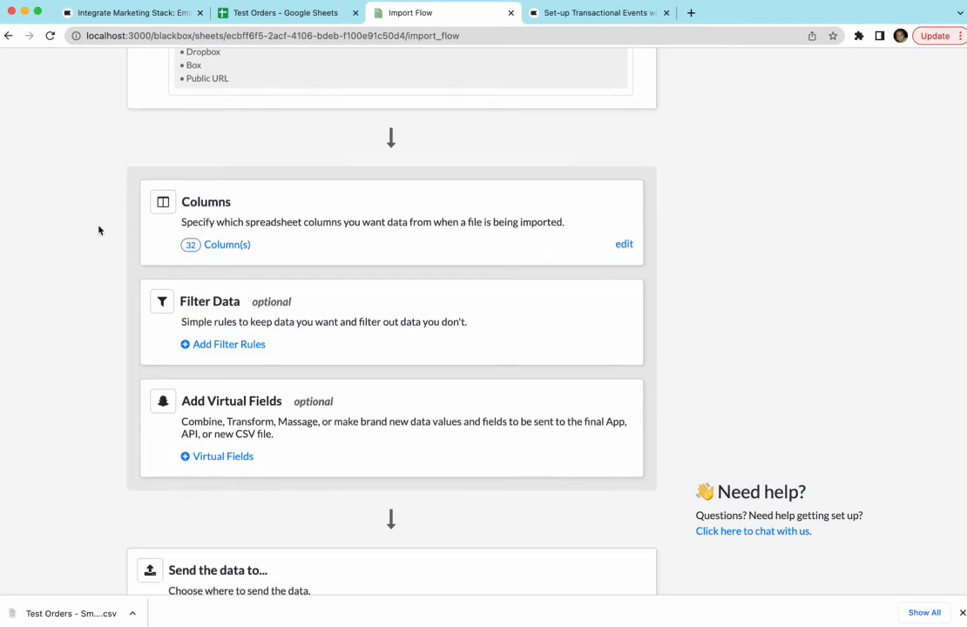
click(226, 245)
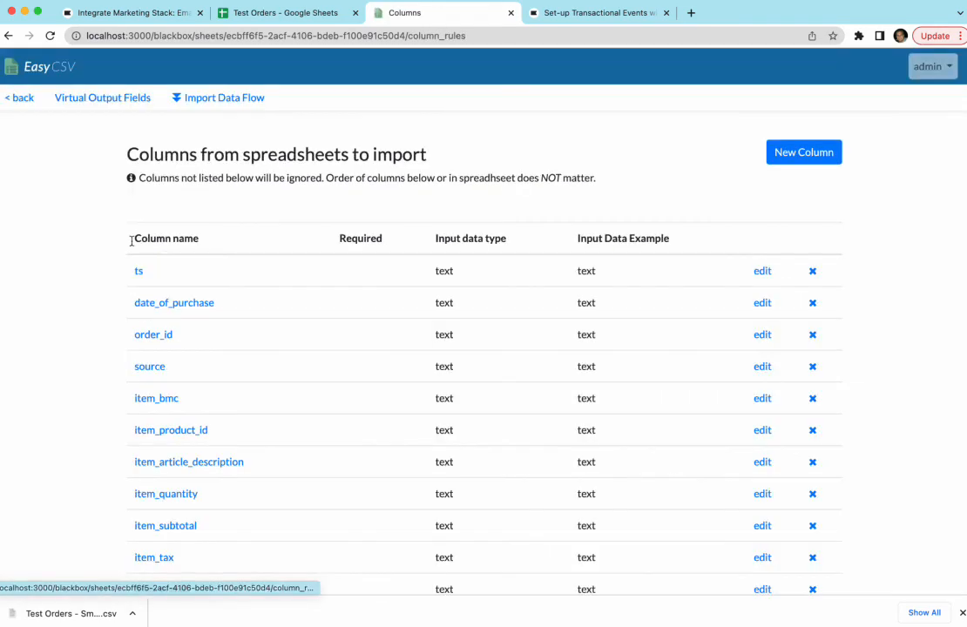
scroll(82, 254, down, 5)
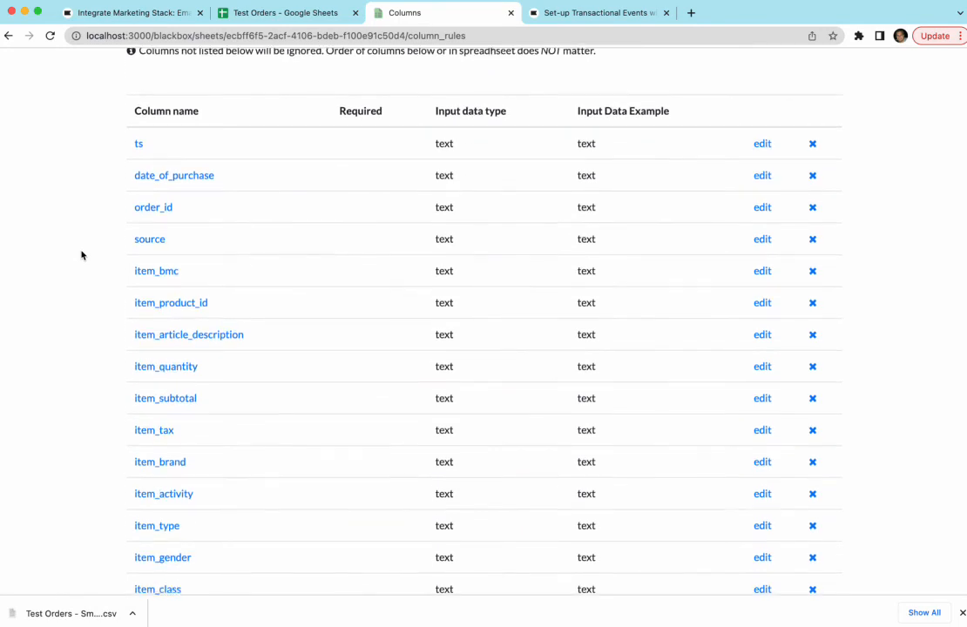
scroll(81, 254, down, 1)
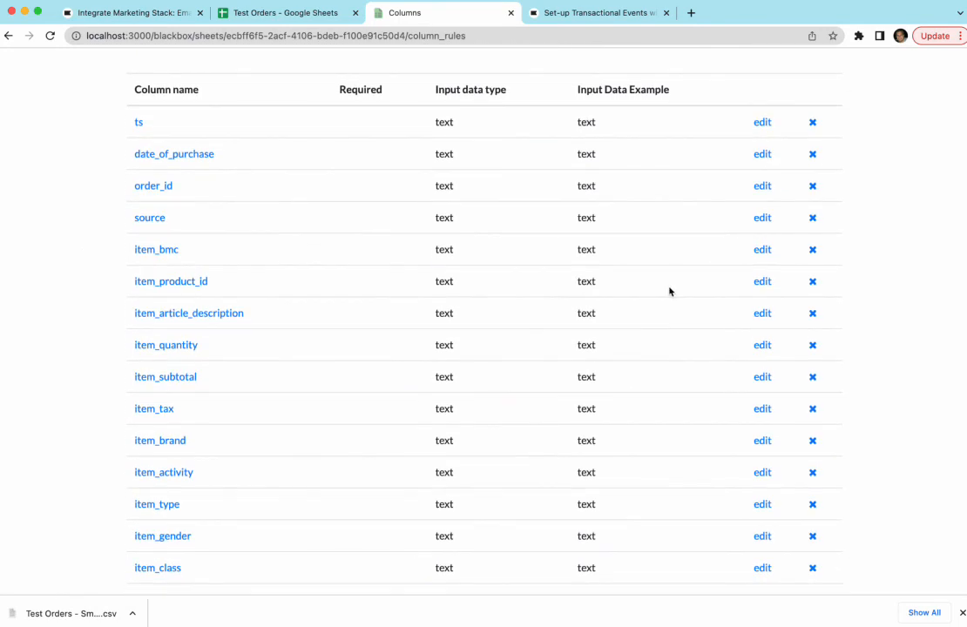
scroll(749, 209, up, 4)
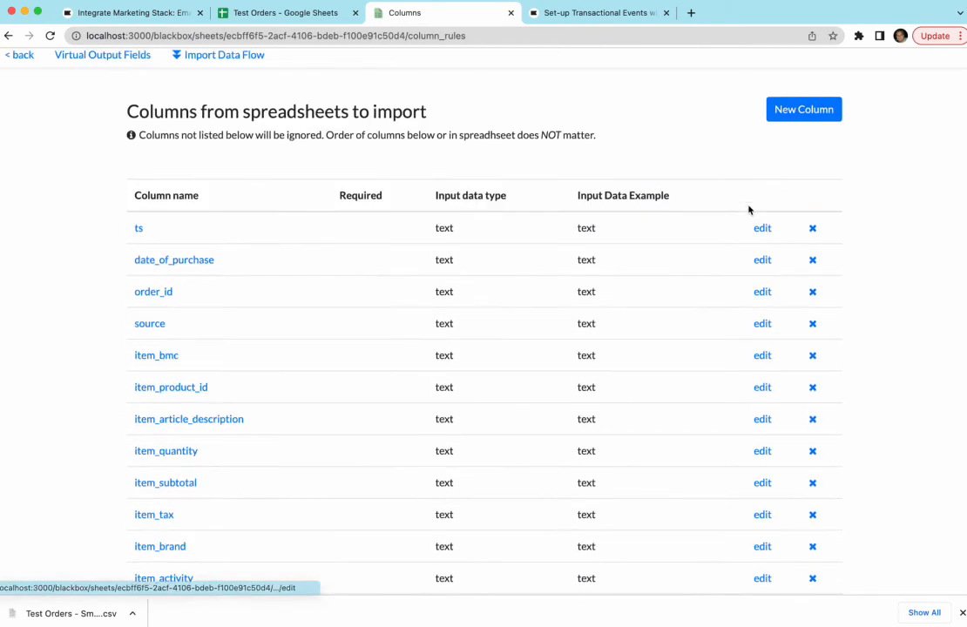
click(254, 87)
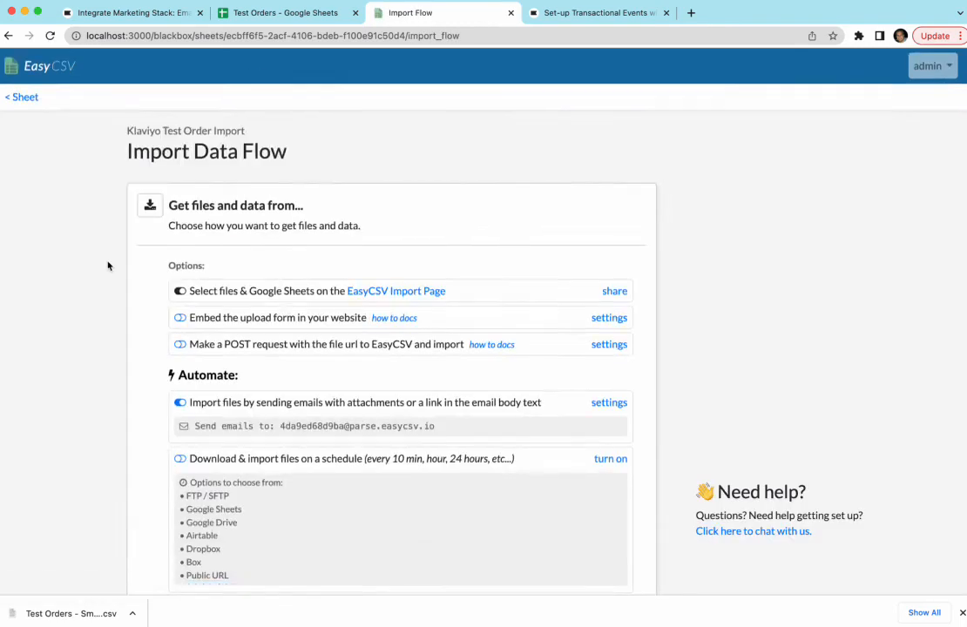
Set the order_id column to group multiple lines together and save the column rule.
scroll(130, 296, down, 5)
click(230, 314)
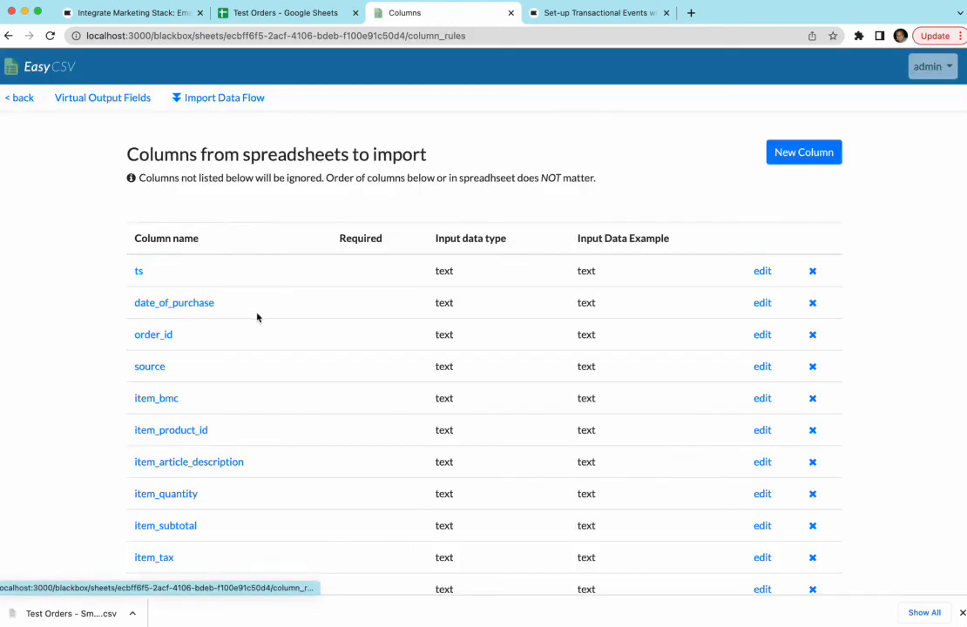
click(758, 337)
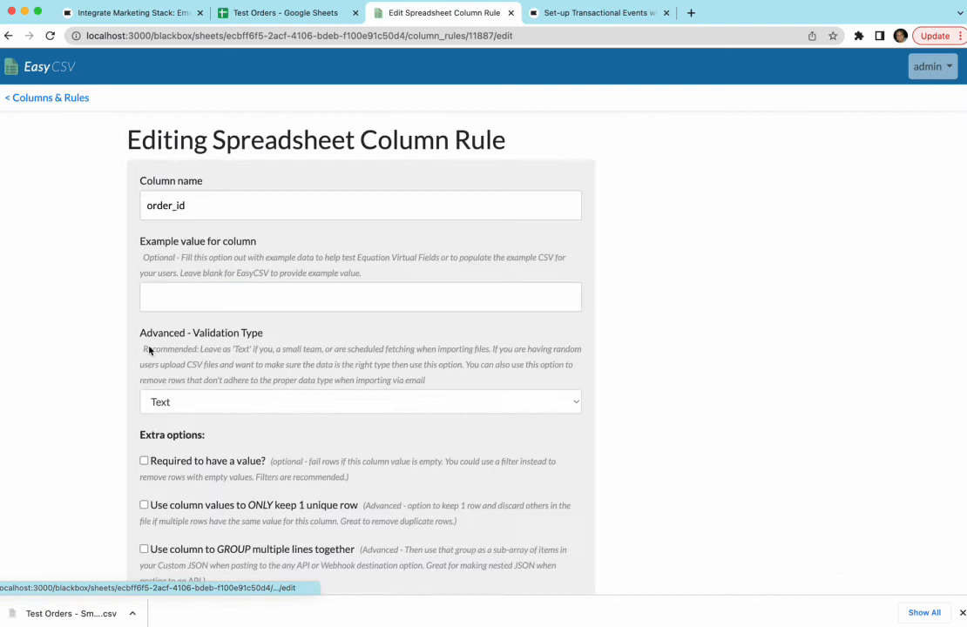
scroll(150, 351, down, 2)
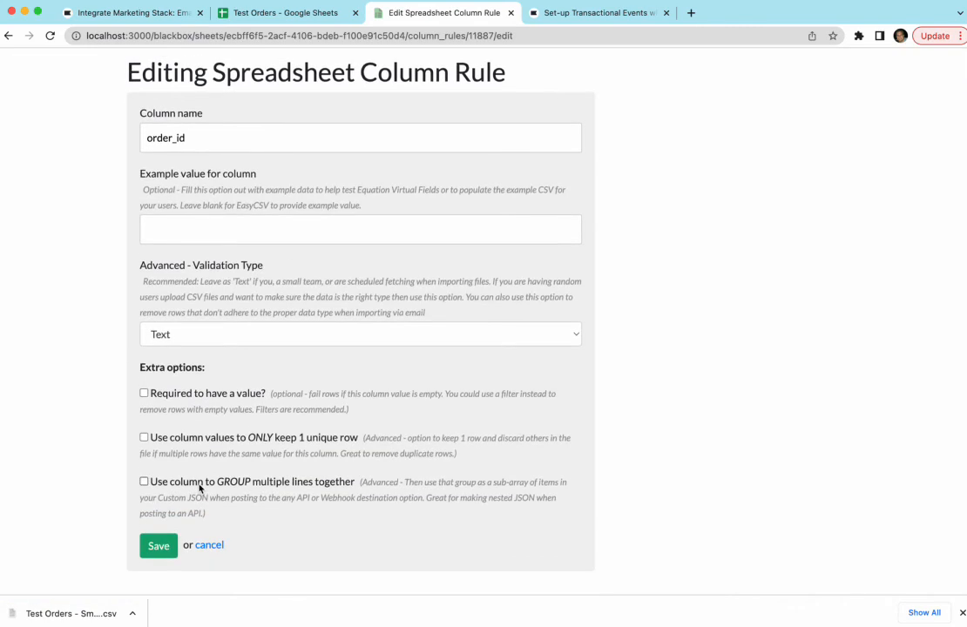
click(200, 483)
click(161, 545)
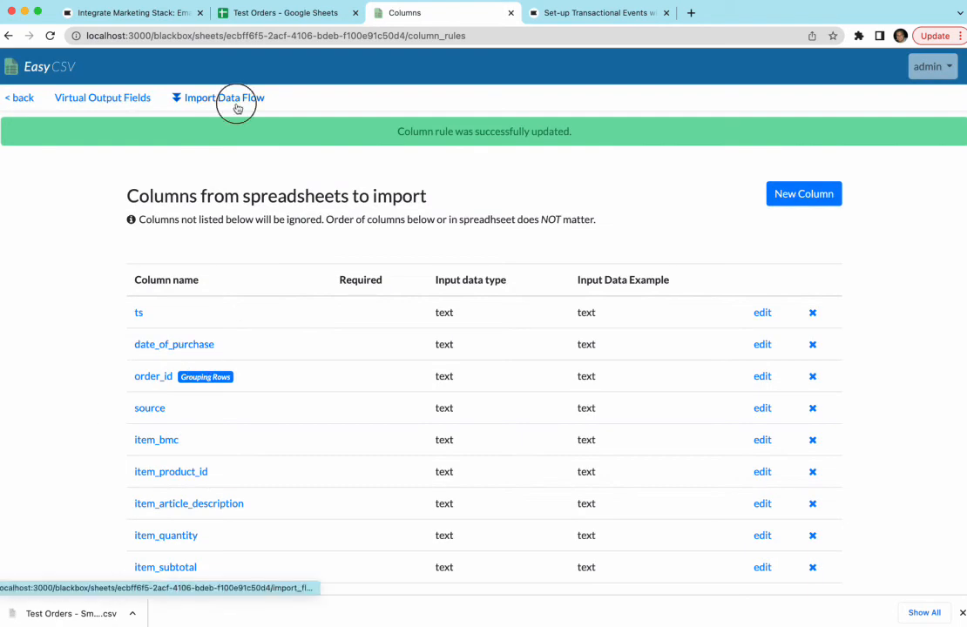
Return to the import data flow and check the Grouping Rows setting and the API/Webhook destination options.
click(205, 99)
scroll(41, 327, down, 8)
scroll(277, 434, down, 2)
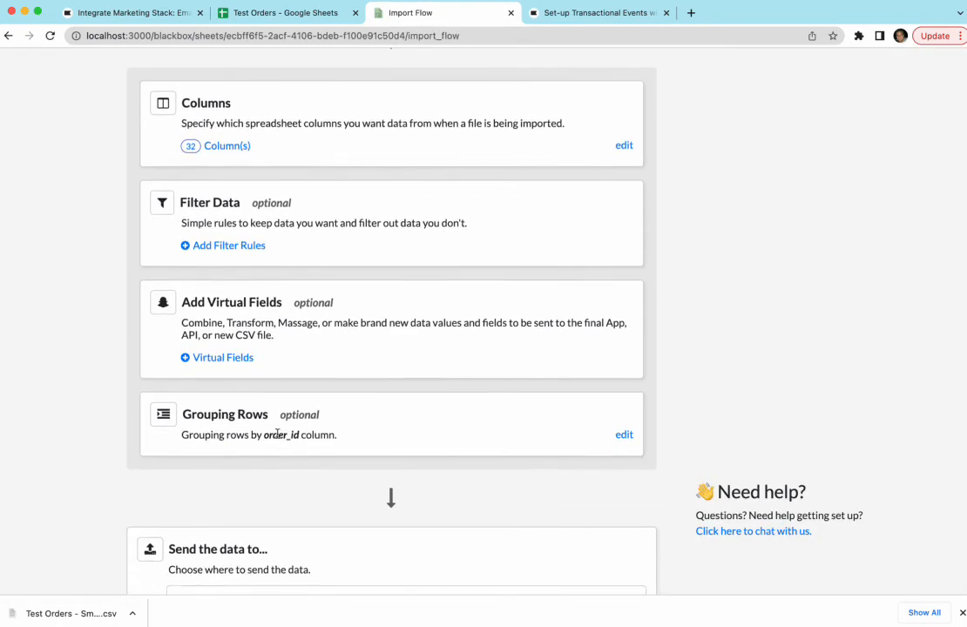
scroll(284, 374, up, 1)
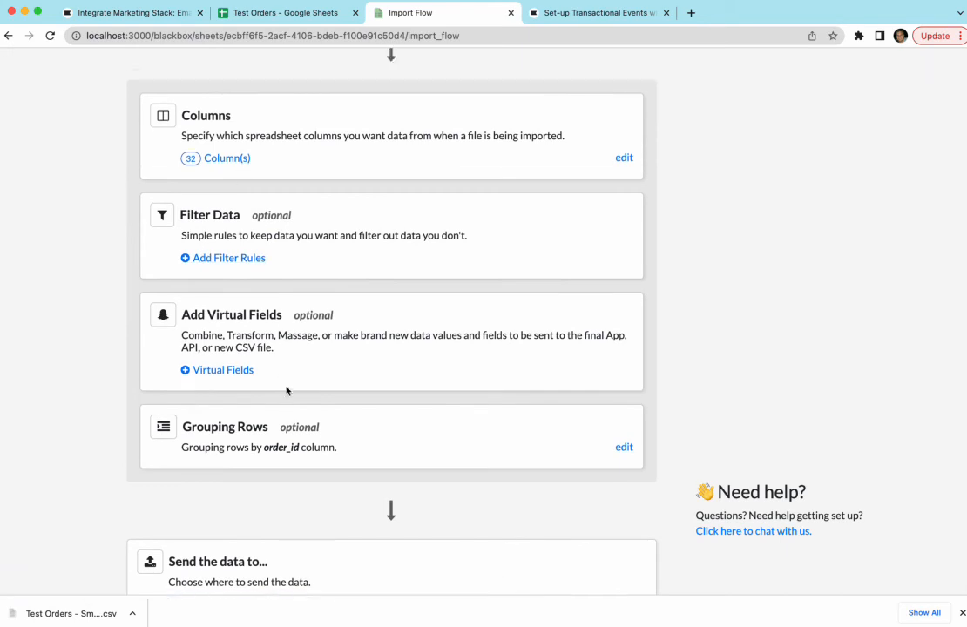
scroll(91, 440, down, 2)
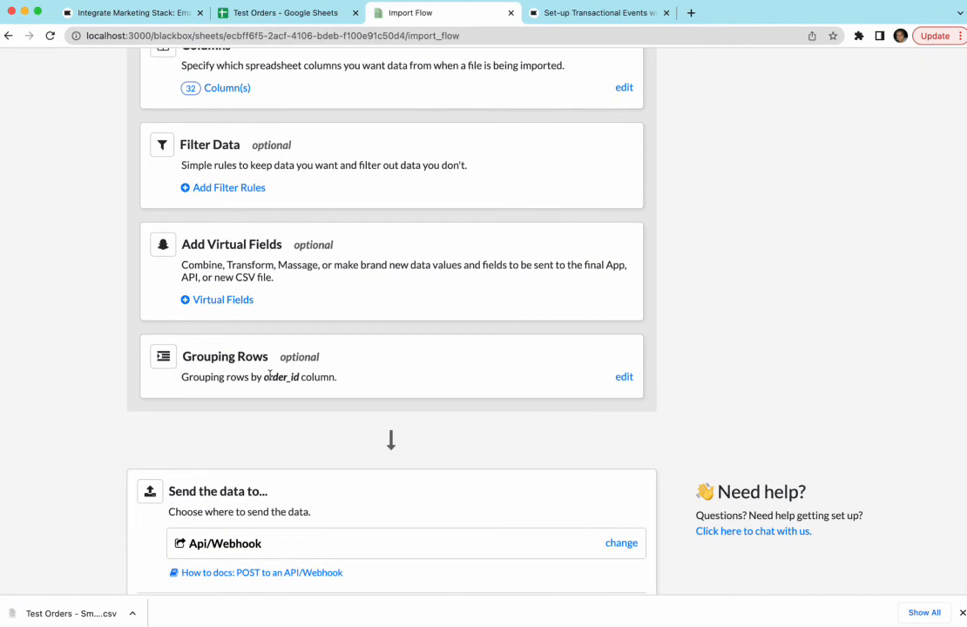
scroll(274, 377, down, 6)
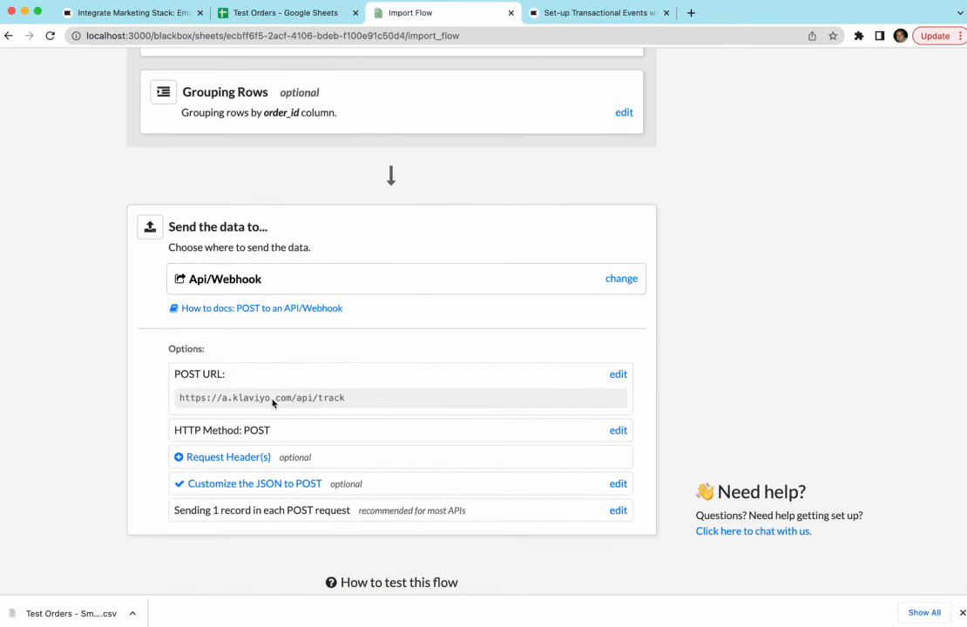
Open the customized JSON for the POST request and look over its Top-level and Row-level JSON sections.
click(283, 485)
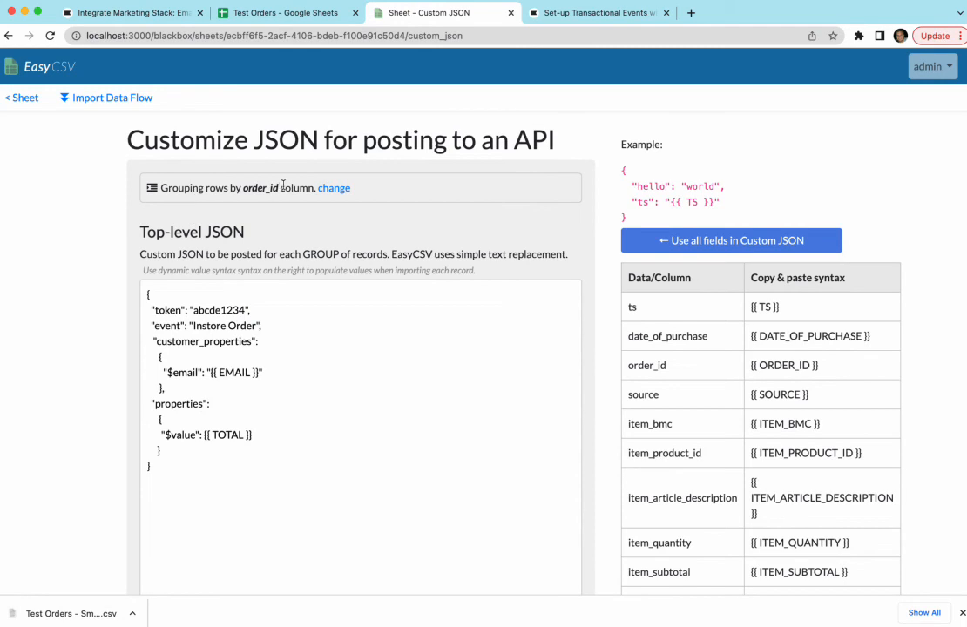
scroll(80, 252, down, 10)
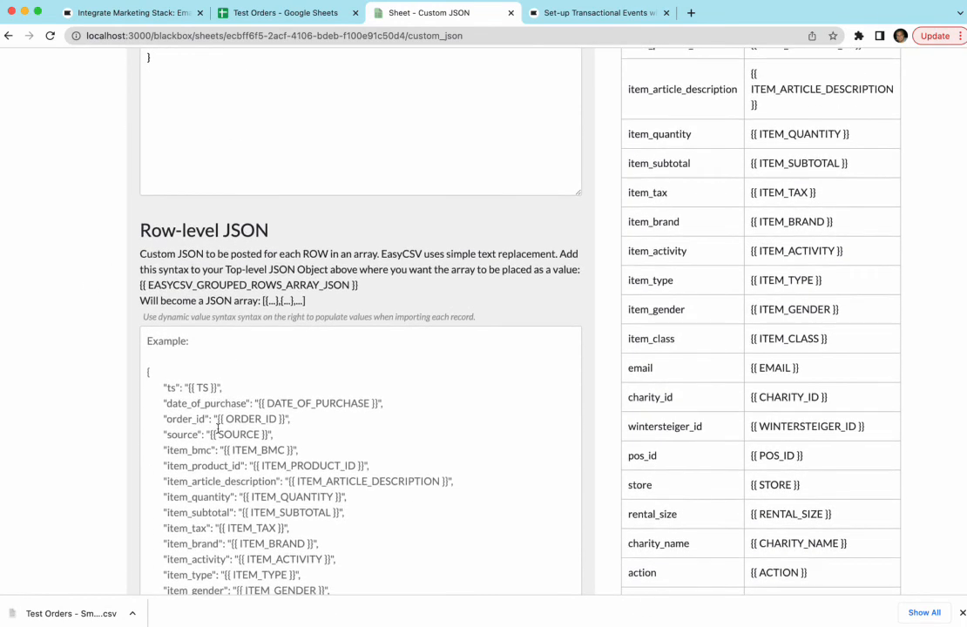
scroll(59, 373, up, 5)
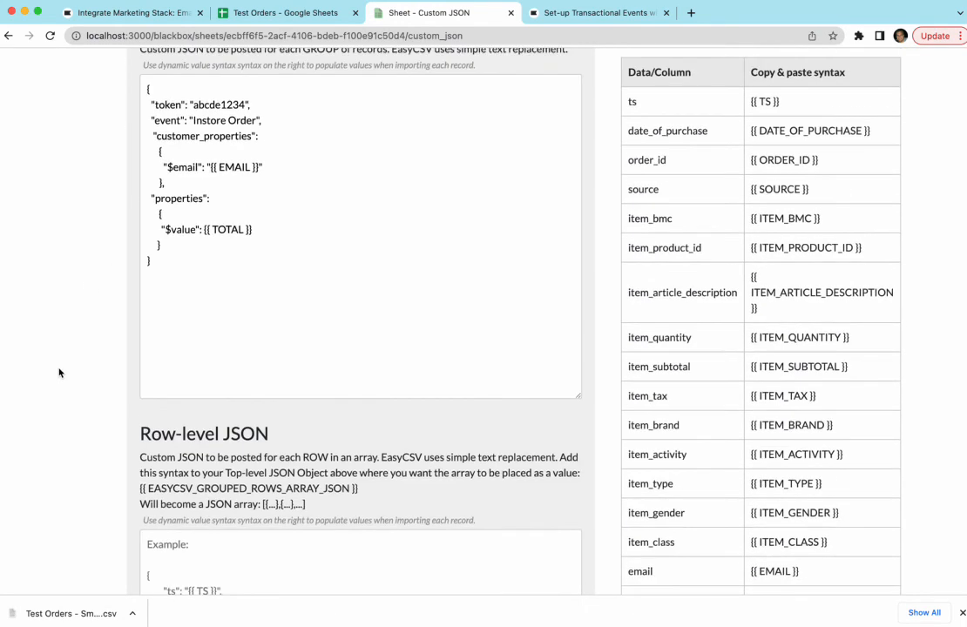
Select the first object of the Items array in Klaviyo's Created Invoice example to examine it, and return to EasyCSV's custom JSON.
click(556, 19)
click(288, 322)
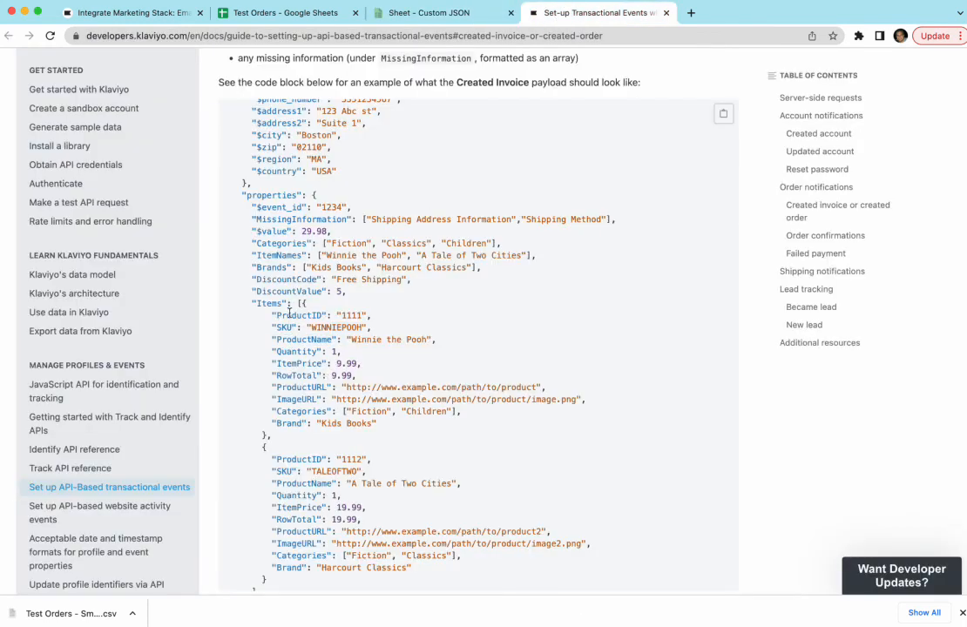
drag(301, 303, 266, 429)
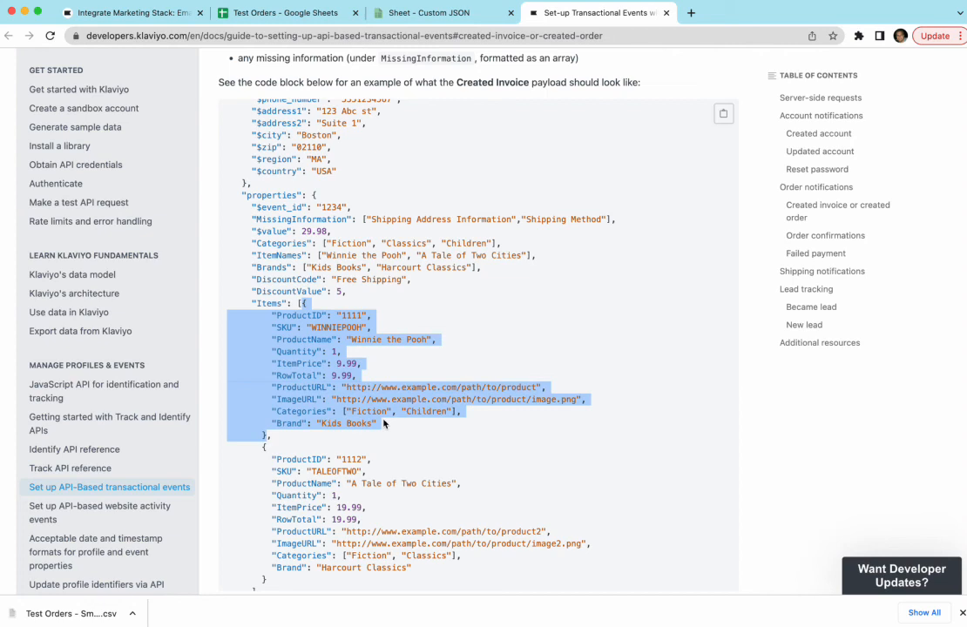
click(450, 15)
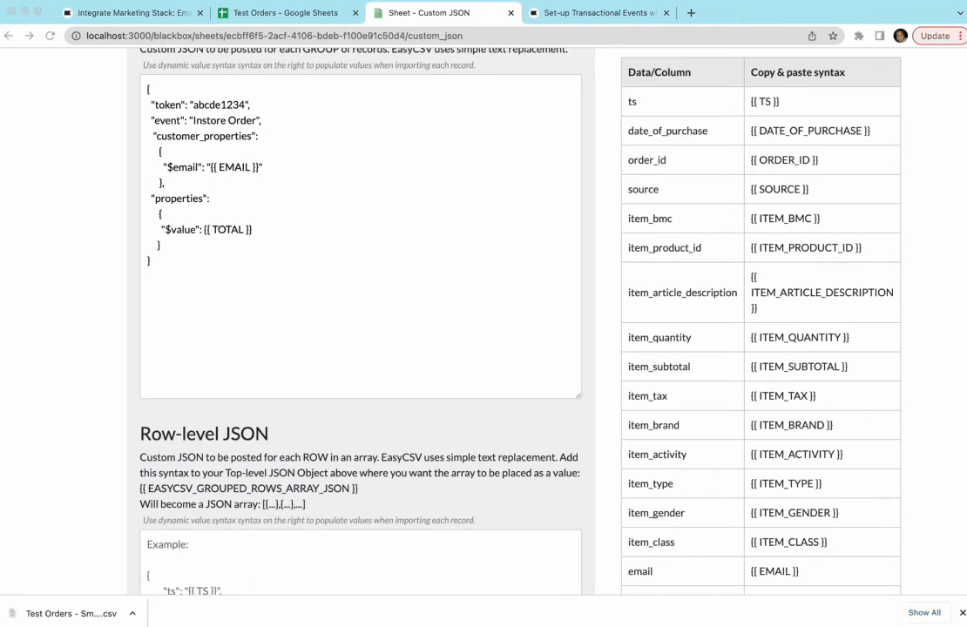
scroll(136, 357, up, 1)
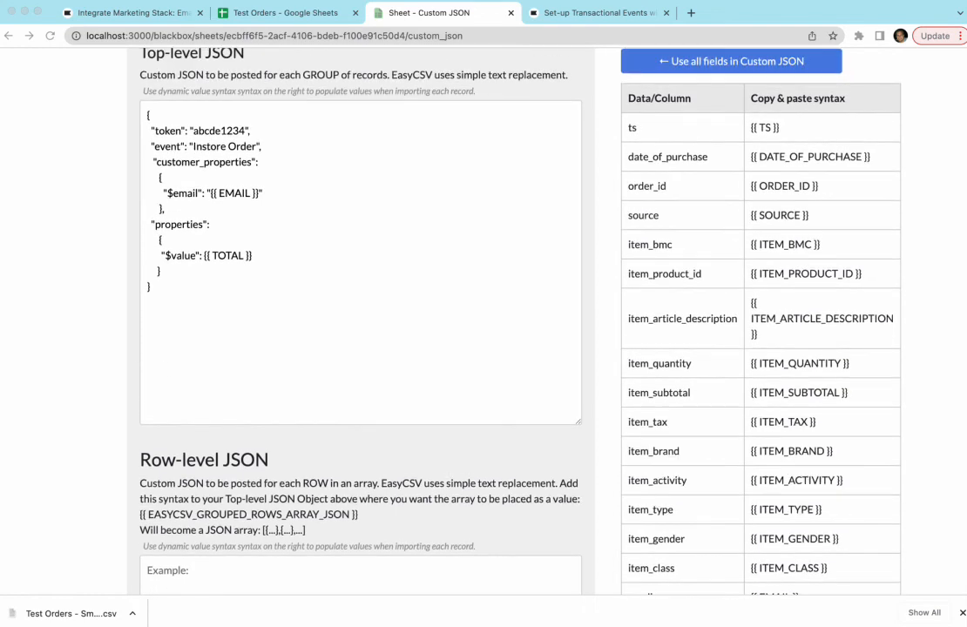
Review the item and order columns of the Test Orders spreadsheet in Google Sheets.
click(254, 12)
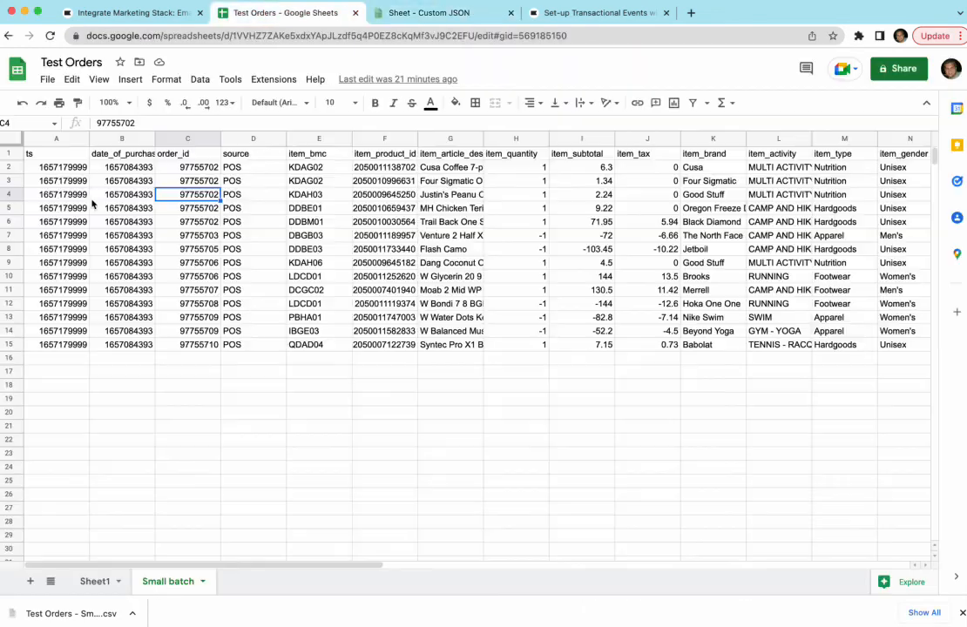
scroll(127, 209, right, 10)
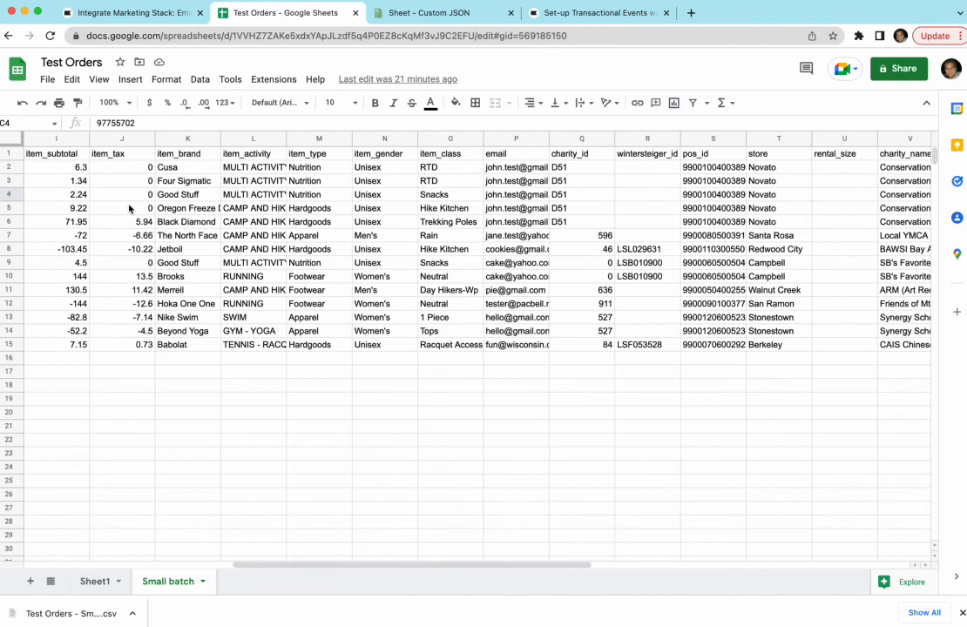
scroll(125, 208, left, 10)
Replace EasyCSV's Top-level JSON with a "Created Instore Purchase" event containing the token, {{ EMAIL }}, order-level properties, and Items set to {{ EASYCSV_GROUPED_ROWS_ARRAY_JSON }}.
key(super+Tab)
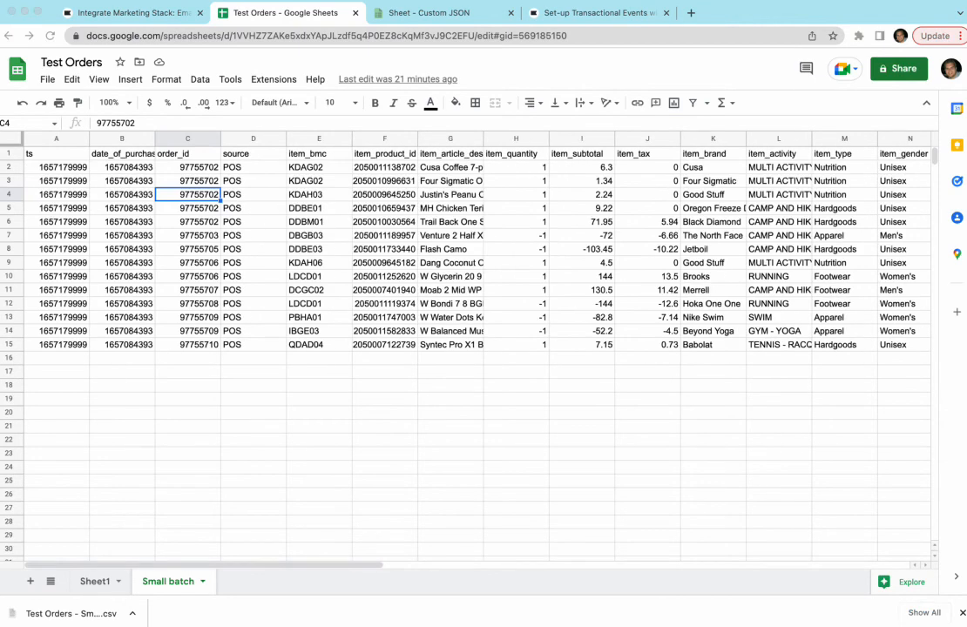
click(439, 11)
scroll(255, 292, up, 5)
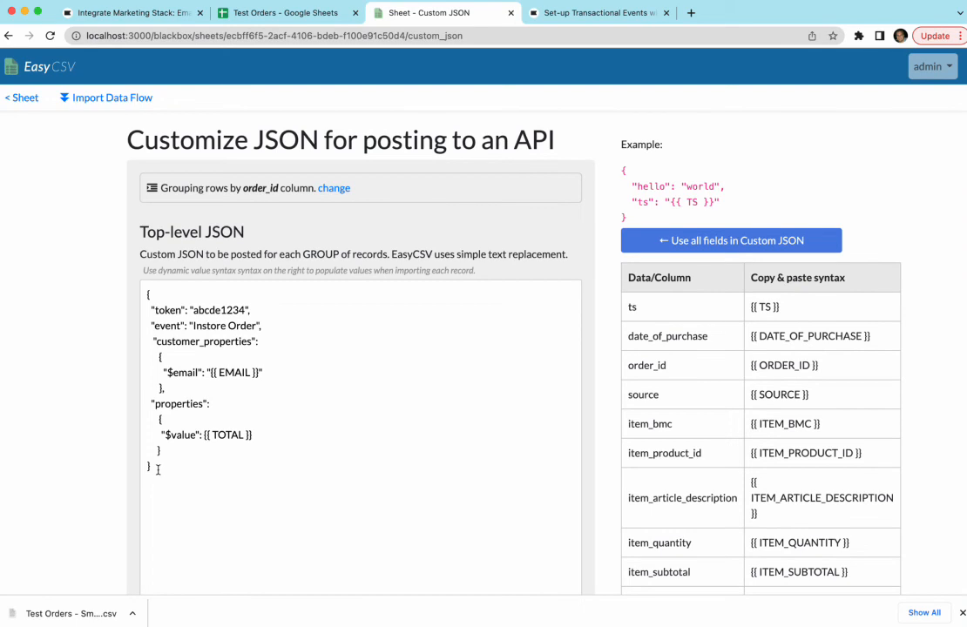
drag(157, 470, 133, 286)
key(super+v)
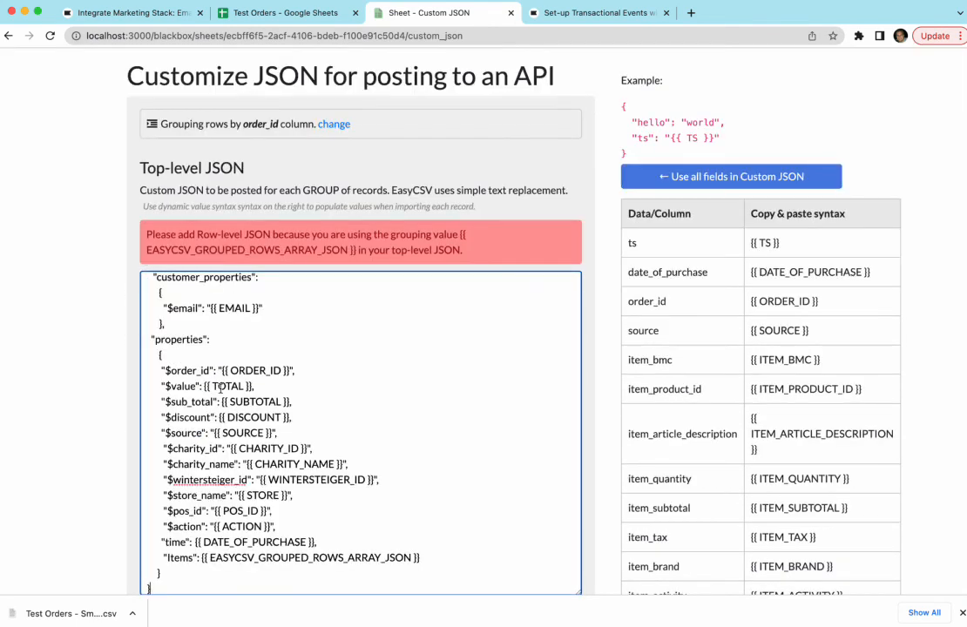
Review the Top-level JSON, highlighting the token, event name and order-level fields from $order_id through $charity_id.
scroll(221, 389, up, 3)
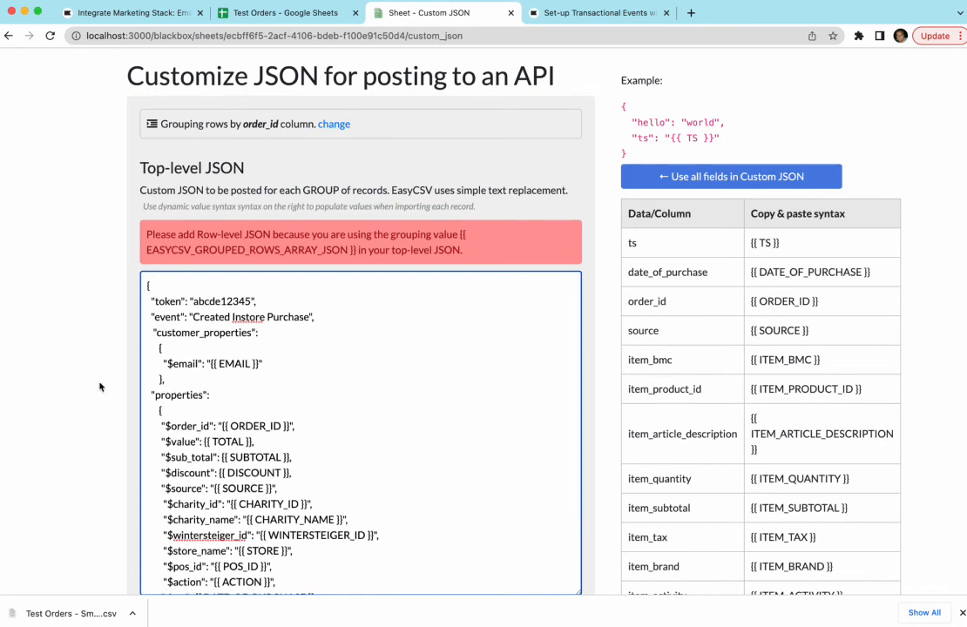
drag(153, 301, 258, 301)
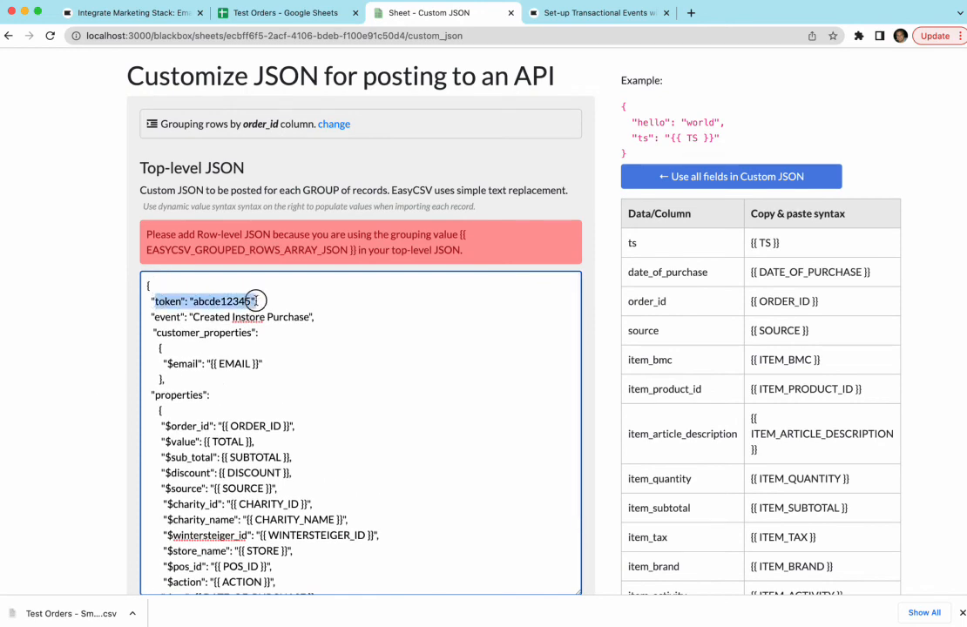
drag(184, 317, 262, 317)
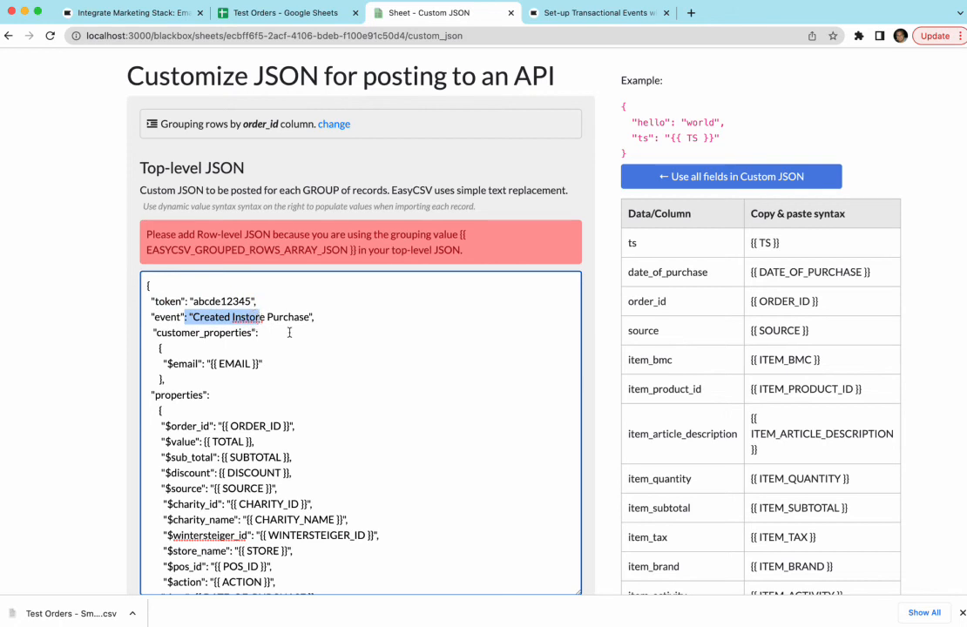
scroll(289, 332, down, 1)
scroll(288, 333, up, 1)
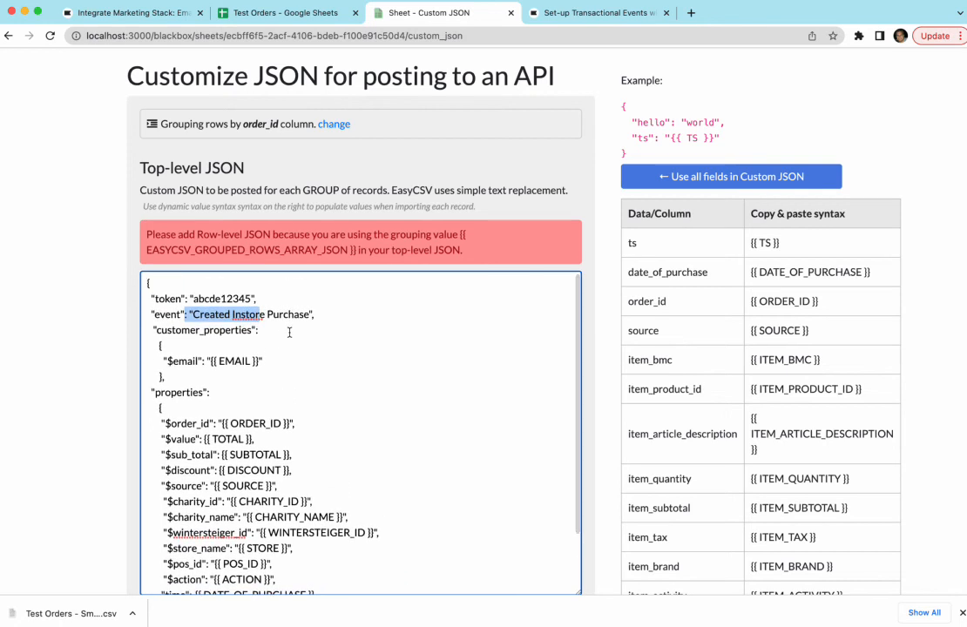
drag(155, 331, 239, 440)
scroll(174, 366, down, 2)
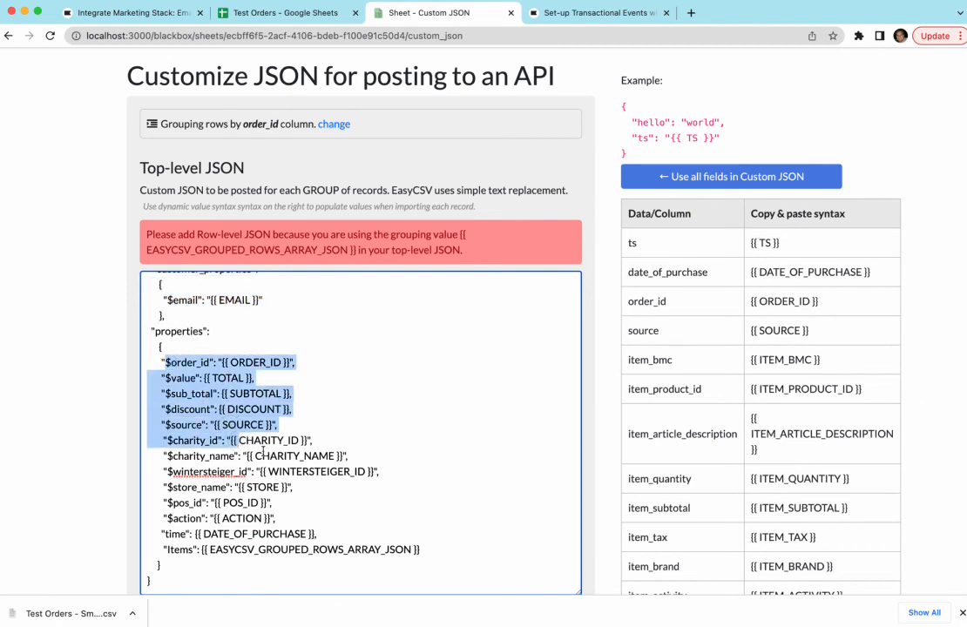
scroll(263, 451, down, 3)
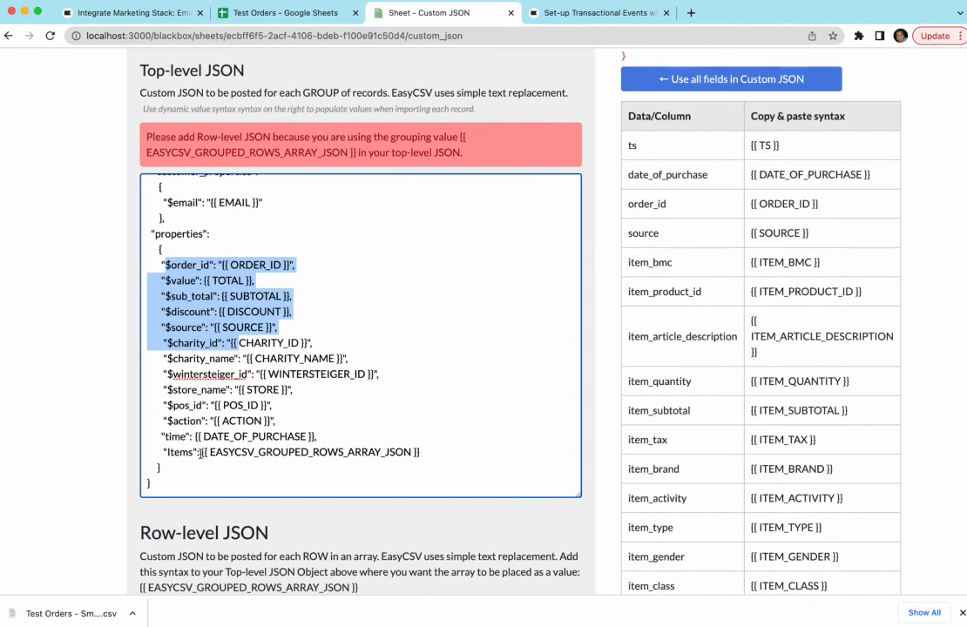
Compare the grouped-rows placeholder in Items with the syntax given under Row-level JSON and with Klaviyo's example Items array.
drag(200, 453, 421, 458)
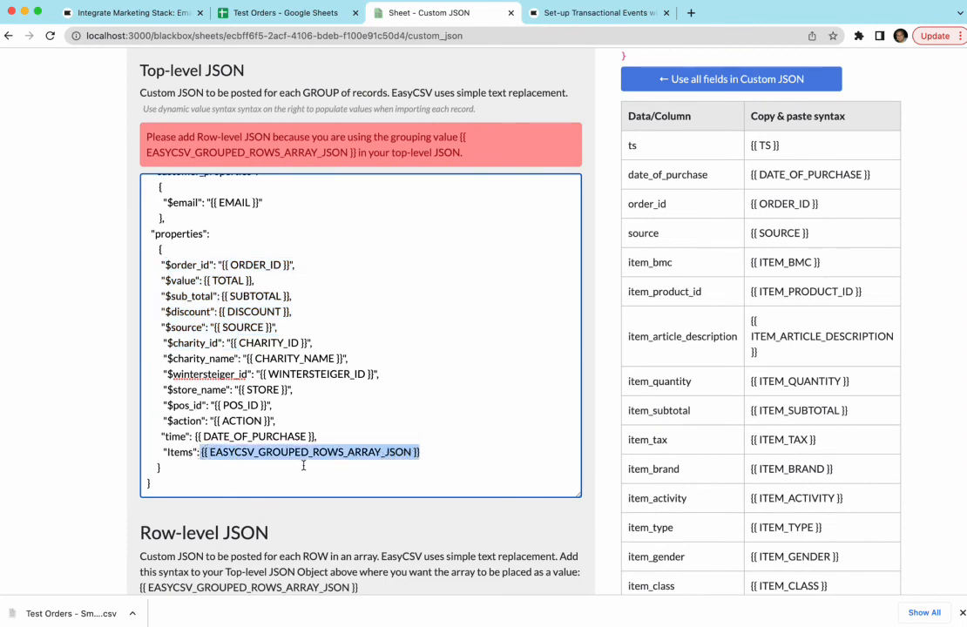
scroll(303, 465, down, 2)
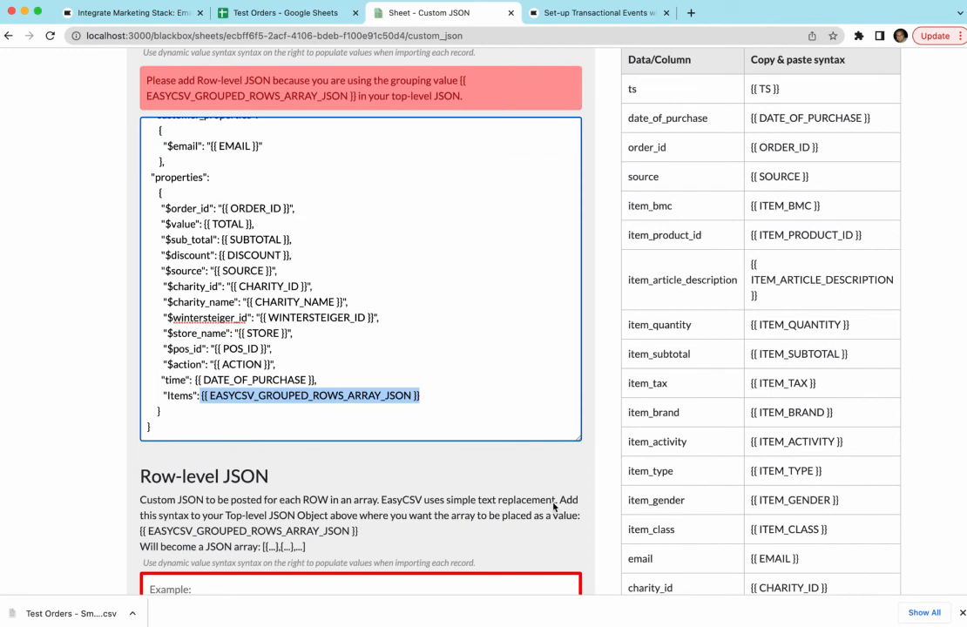
drag(357, 533, 131, 532)
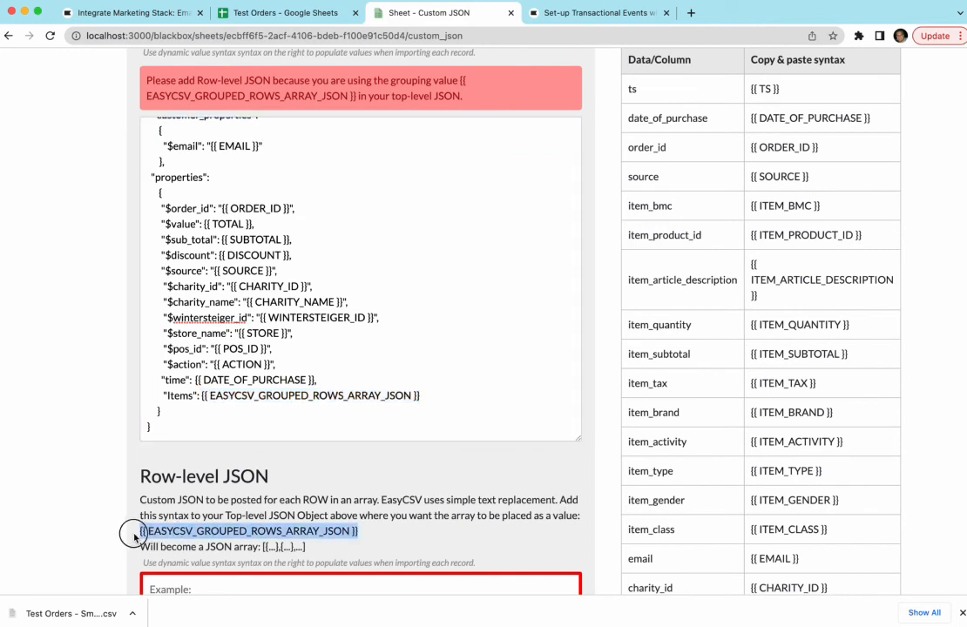
drag(419, 399, 203, 402)
click(554, 24)
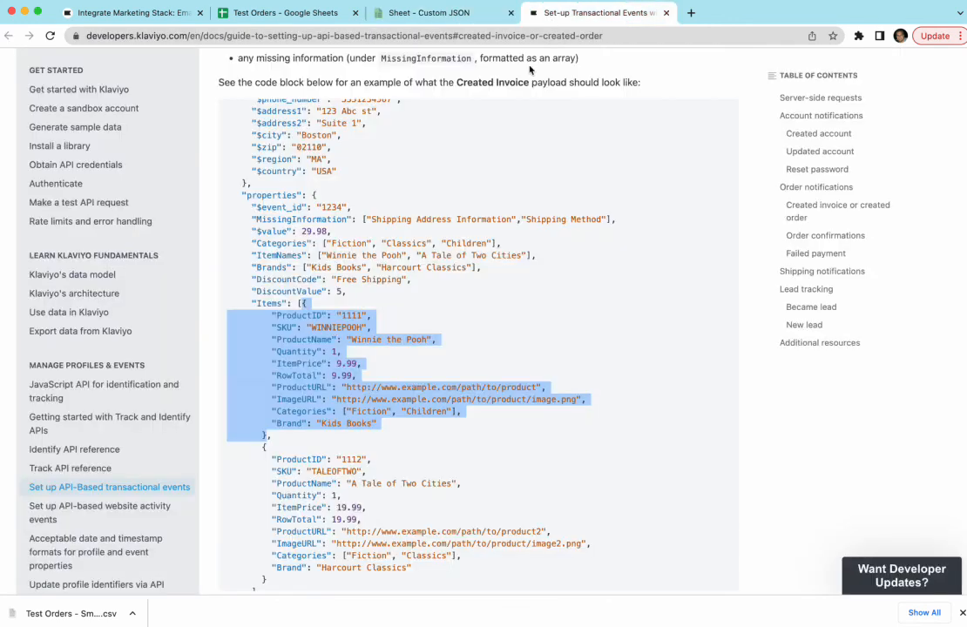
click(397, 21)
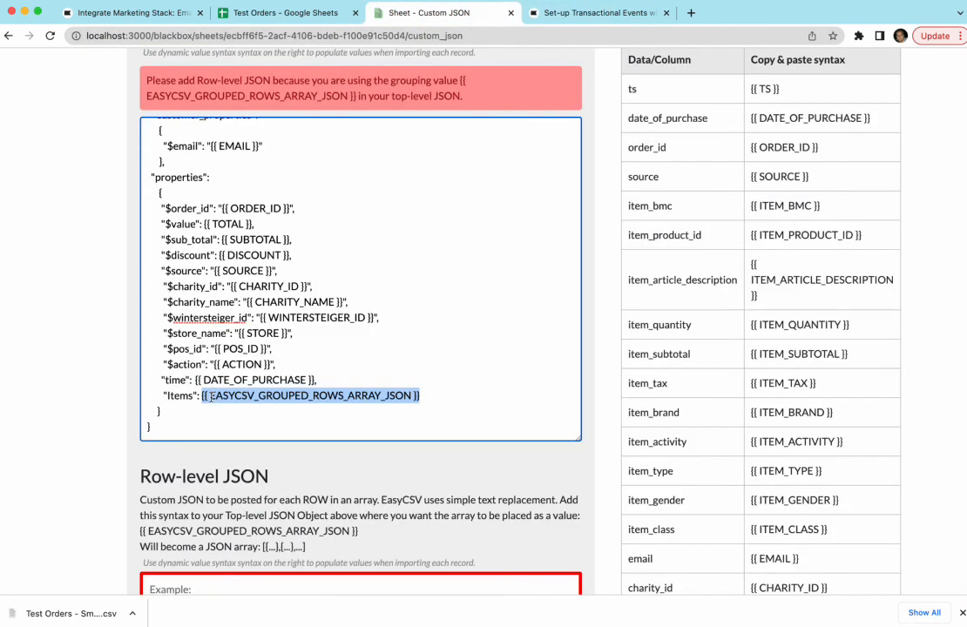
Fill the Row-level JSON with bmc, product_id, article_description, quantity, price, discount, brand, activity, item_type, gender and item_class, each mapped to its item placeholder.
scroll(251, 470, down, 3)
scroll(214, 310, up, 3)
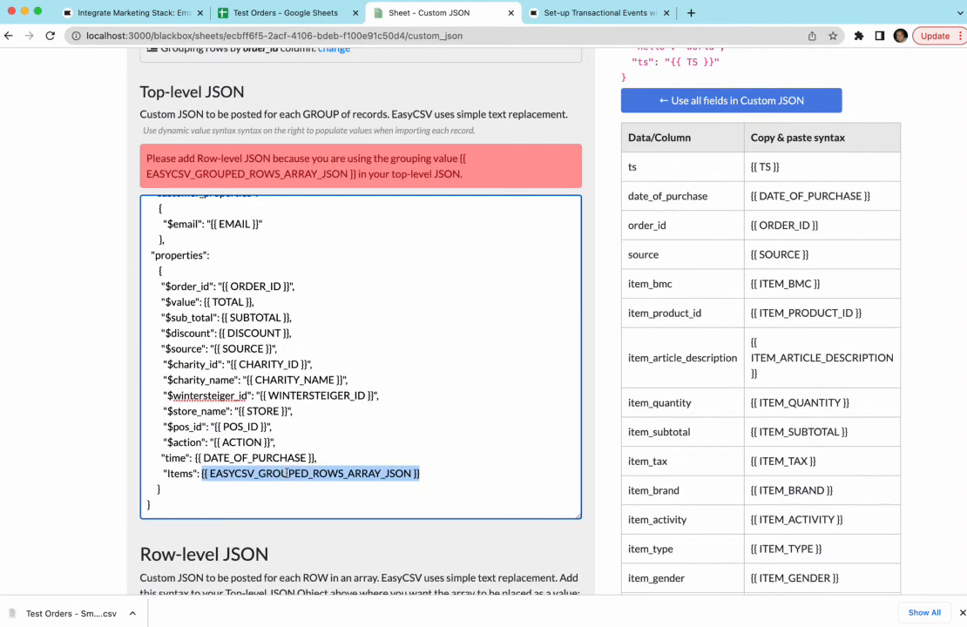
scroll(284, 485, down, 10)
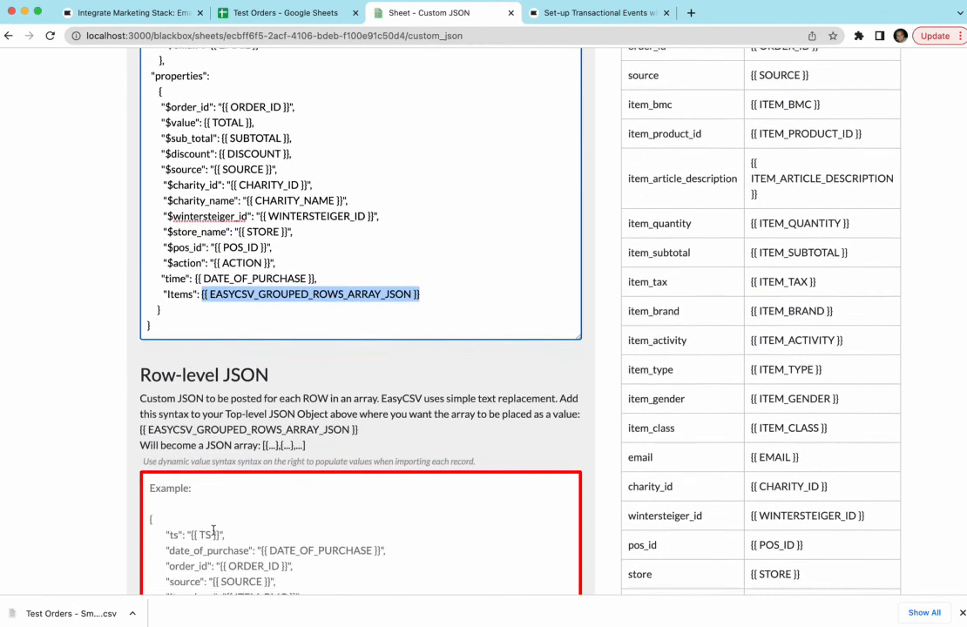
scroll(255, 493, up, 5)
scroll(208, 348, down, 2)
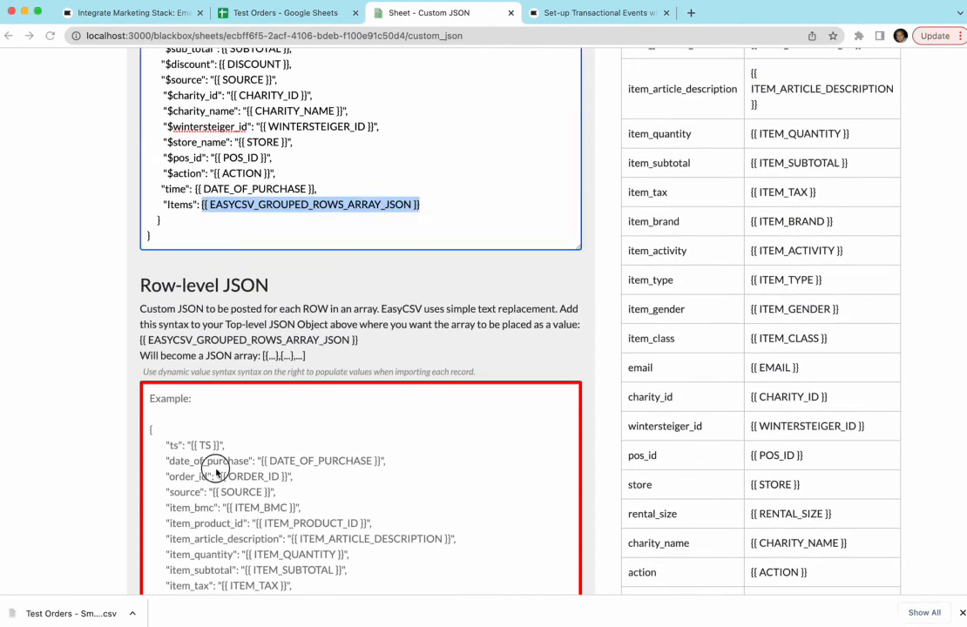
click(173, 437)
text({   "bmc": "{{ ITEM_BMC }}",   "product_id": "{{ ITEM_PRODUCT_ID }}",   "article_description": "{{ ITEM_ARTICLE_DESCRIPTION }}",   "quantity": {{ ITEM_QUANTITY }},   "price": {{ ITEM_SUBTOTAL }},   "discount": {{ ITEM_DISCOUNT }},   "brand": "{{ ITEM_BRAND }}",    "activity": "{{ ITEM_ACTIVITY }}",   "item_type": "{{ ITEM_TYPE }}",   "gender": "{{ ITEM_GENDER }}",   "item_class": "{{ ITEM_CLASS }}" })
scroll(24, 484, down, 1)
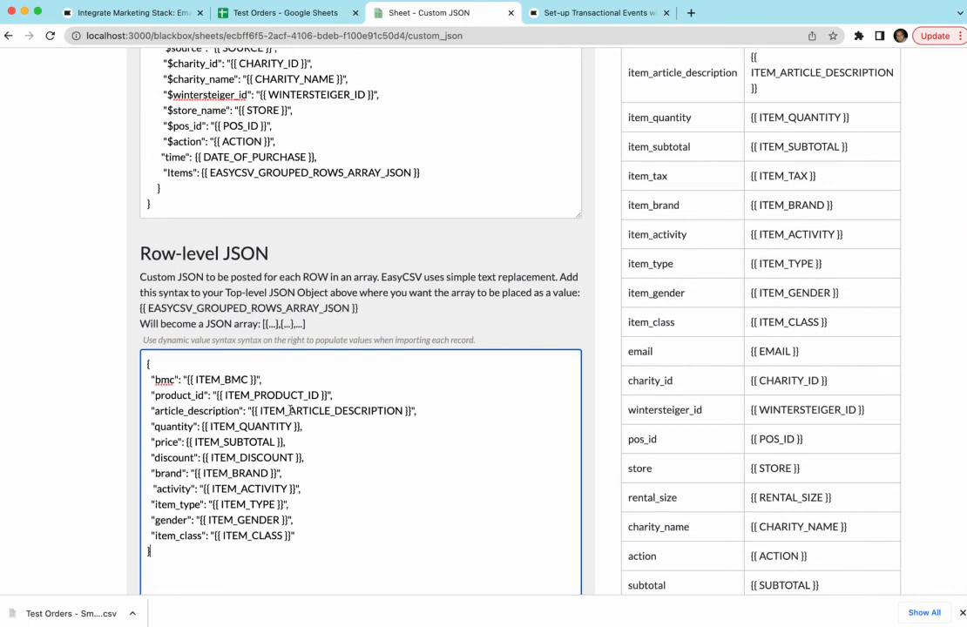
Examine the item-level columns across the Test Orders sheet, highlighting the item_brand values in rows 2 to 5.
scroll(187, 389, down, 1)
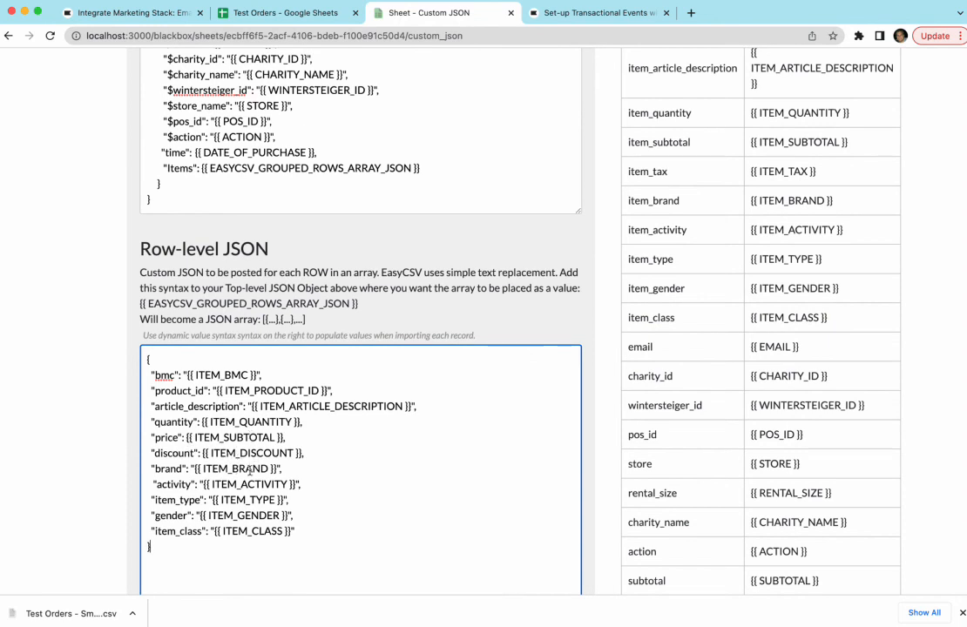
click(288, 14)
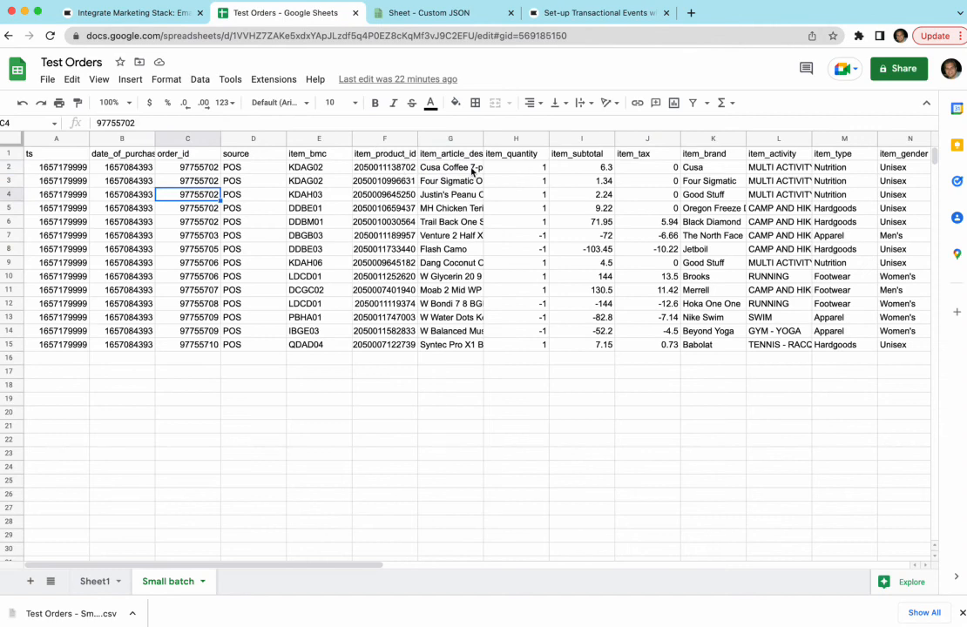
click(460, 172)
scroll(693, 185, right, 6)
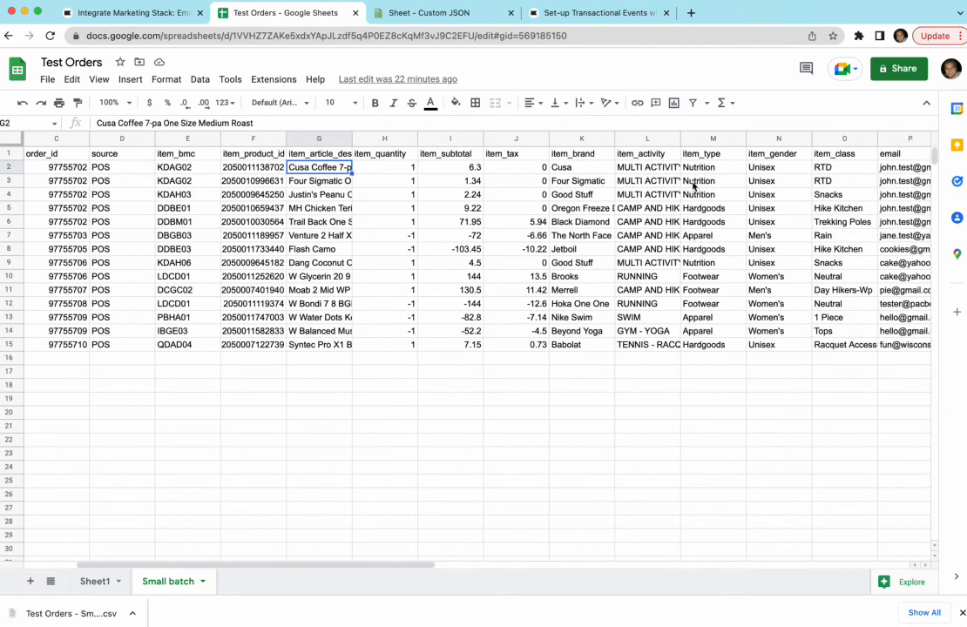
scroll(693, 186, right, 7)
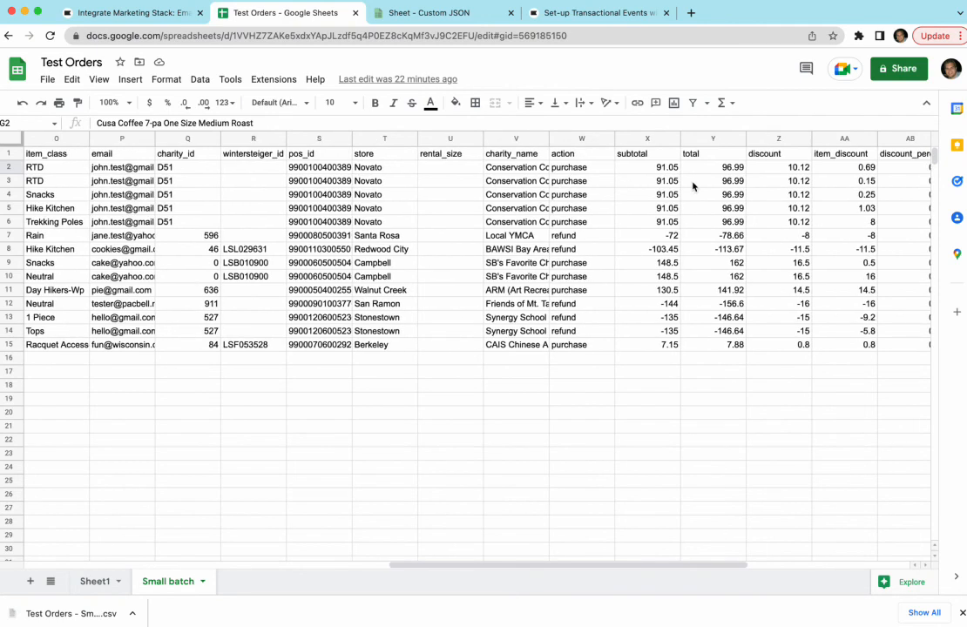
scroll(693, 186, right, 2)
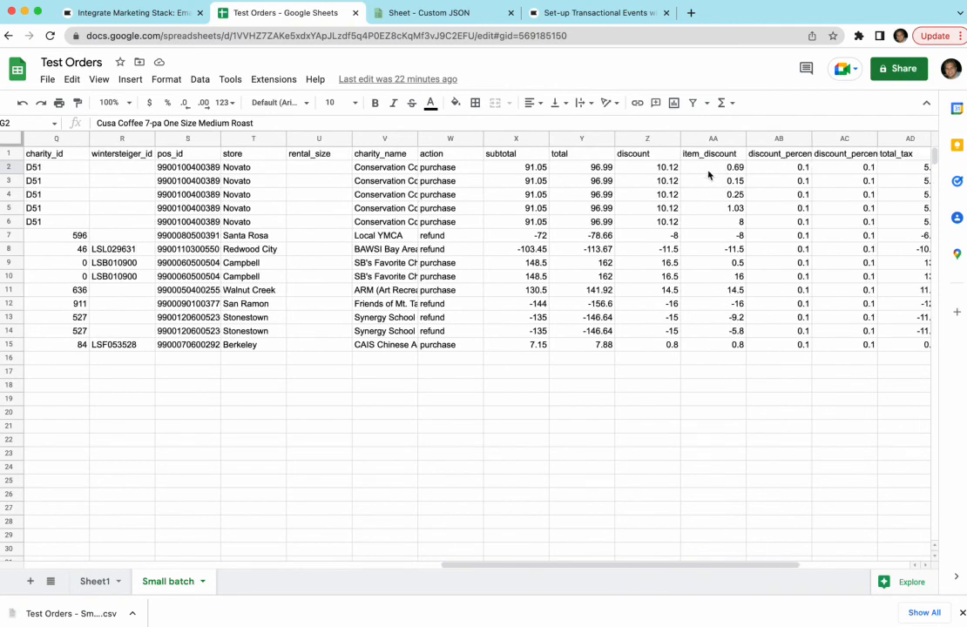
scroll(704, 204, right, 5)
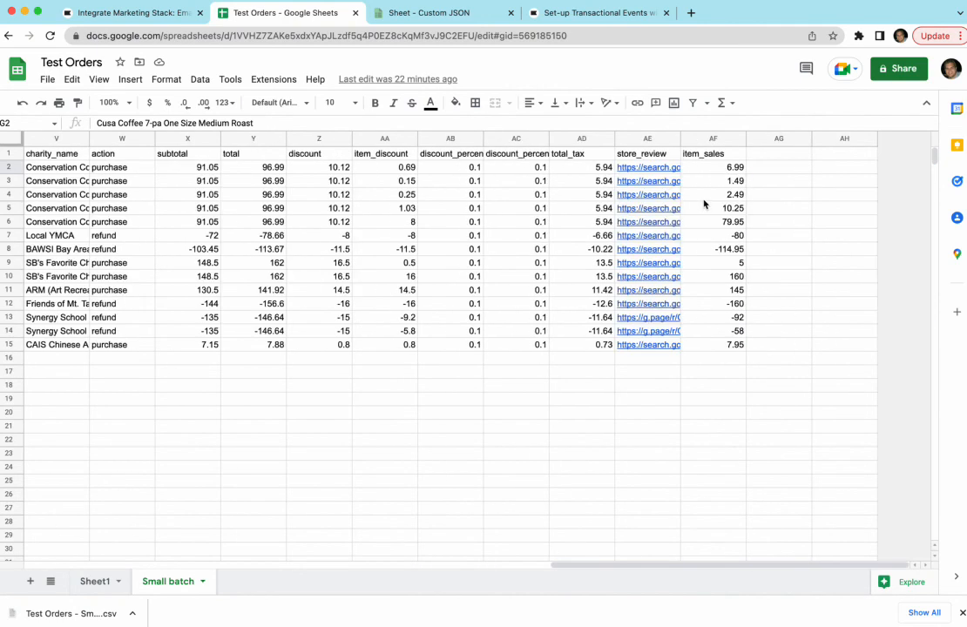
scroll(695, 200, left, 10)
scroll(694, 200, left, 5)
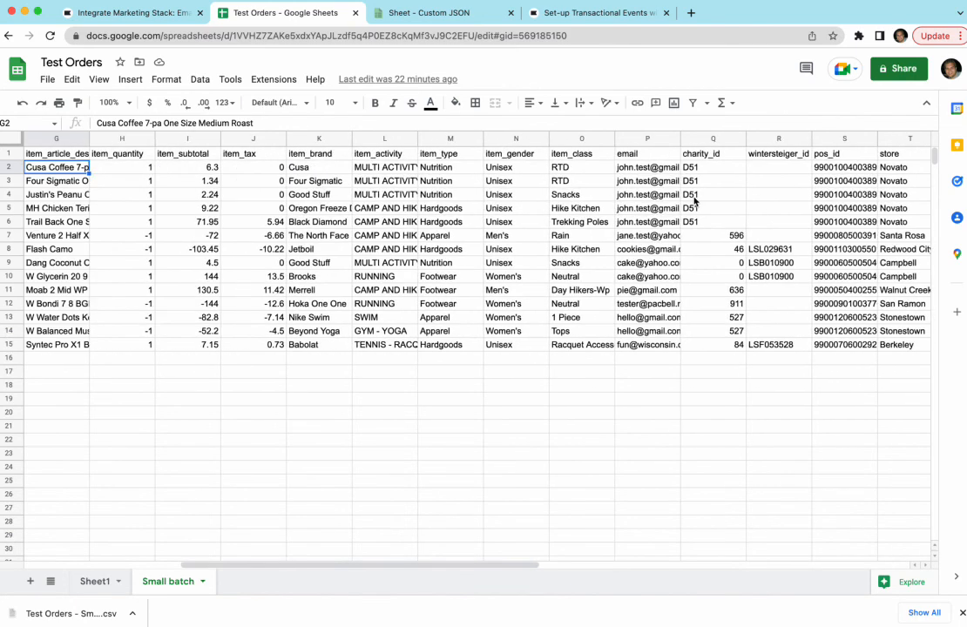
scroll(694, 201, left, 2)
drag(440, 167, 448, 209)
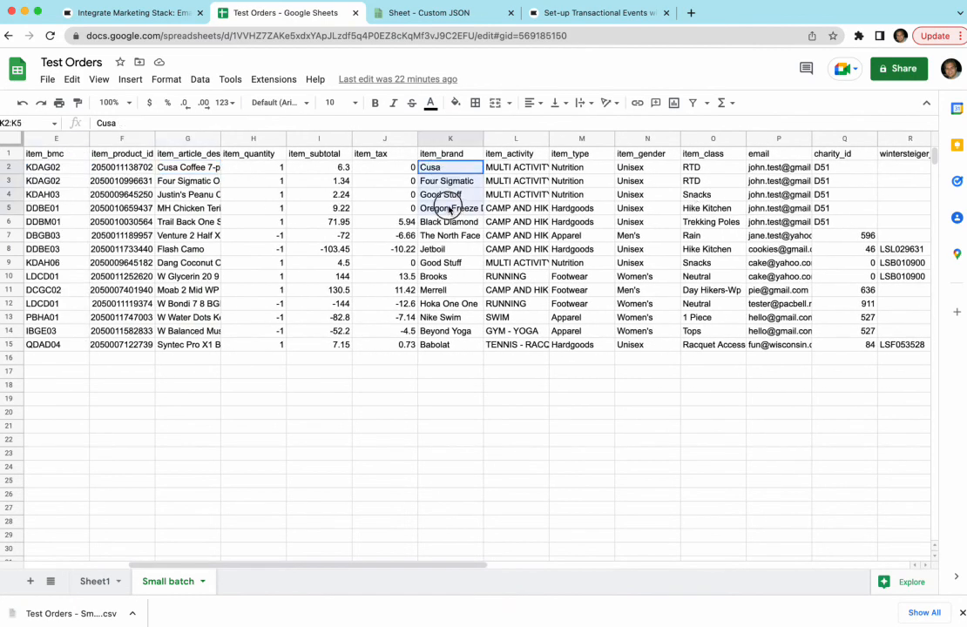
Compare the Row-level JSON in EasyCSV with the grouped-rows placeholder used for Items in the Top-level JSON.
click(432, 14)
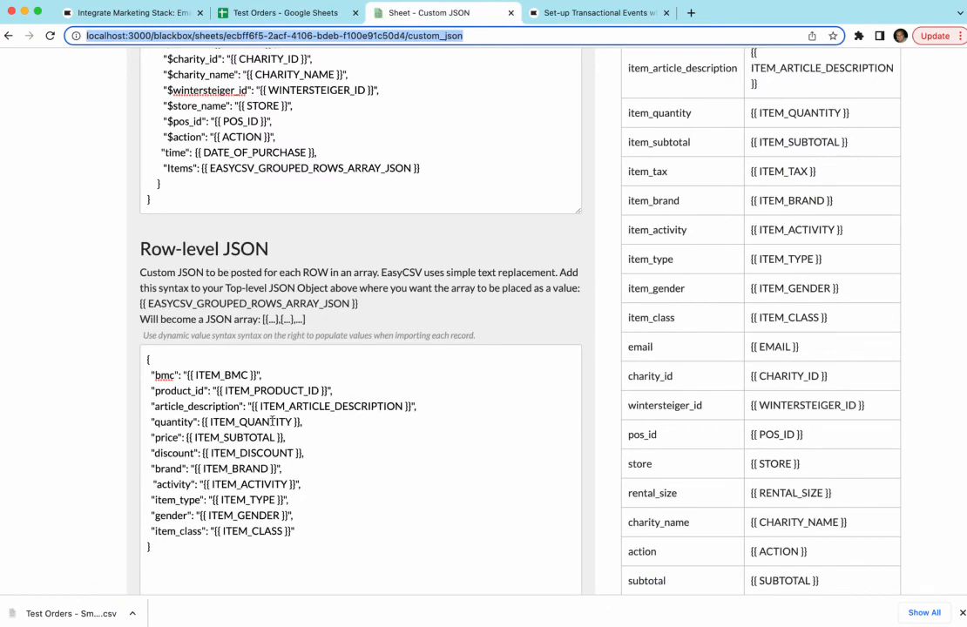
click(63, 353)
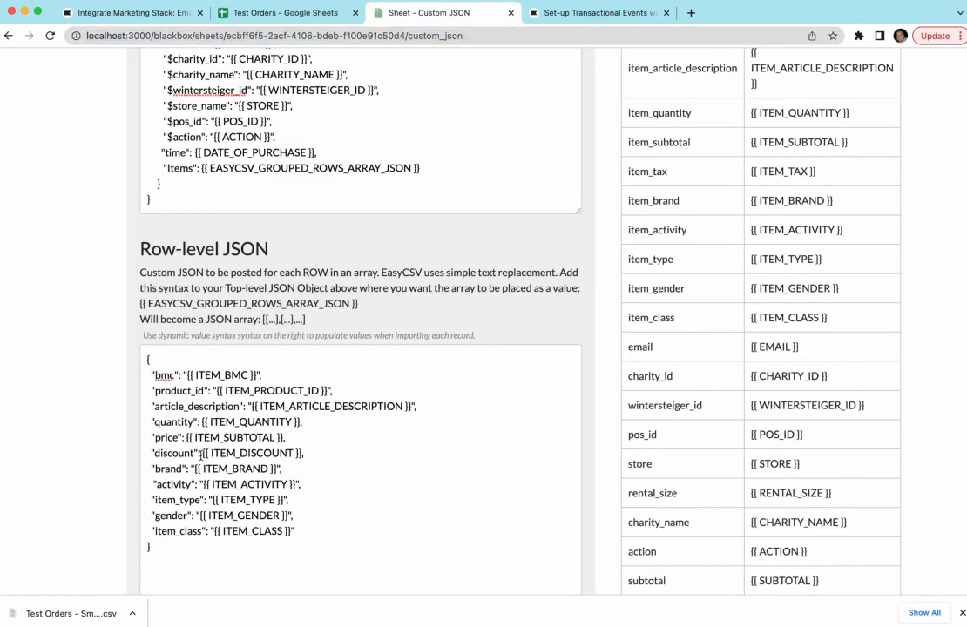
scroll(78, 453, up, 3)
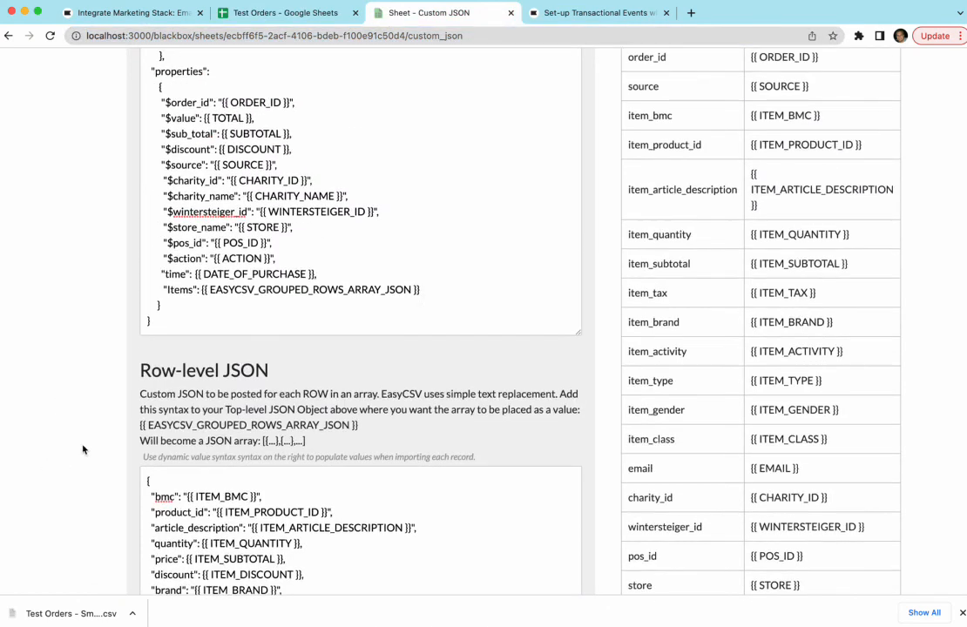
drag(421, 290, 195, 289)
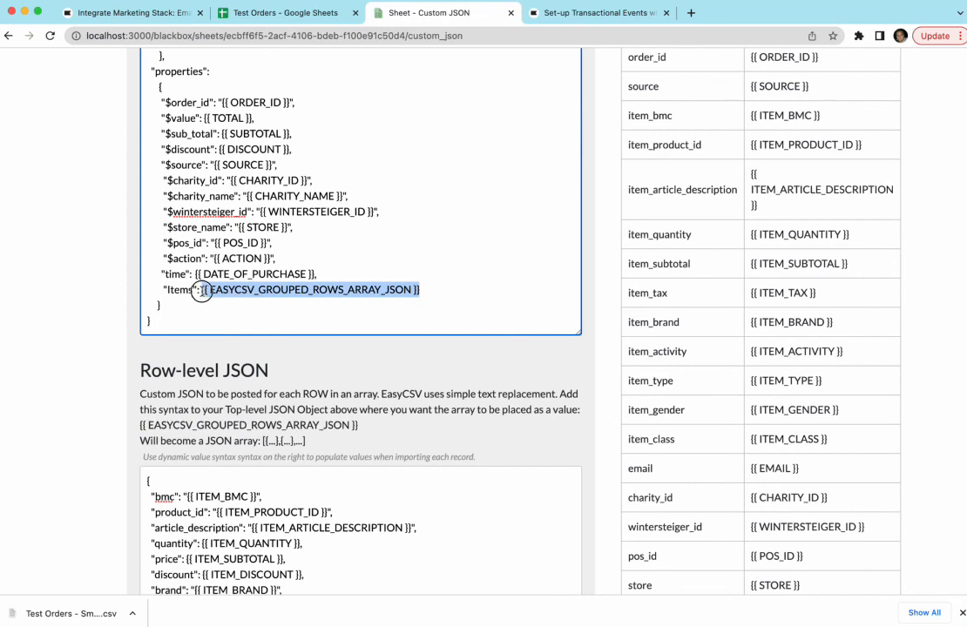
click(54, 429)
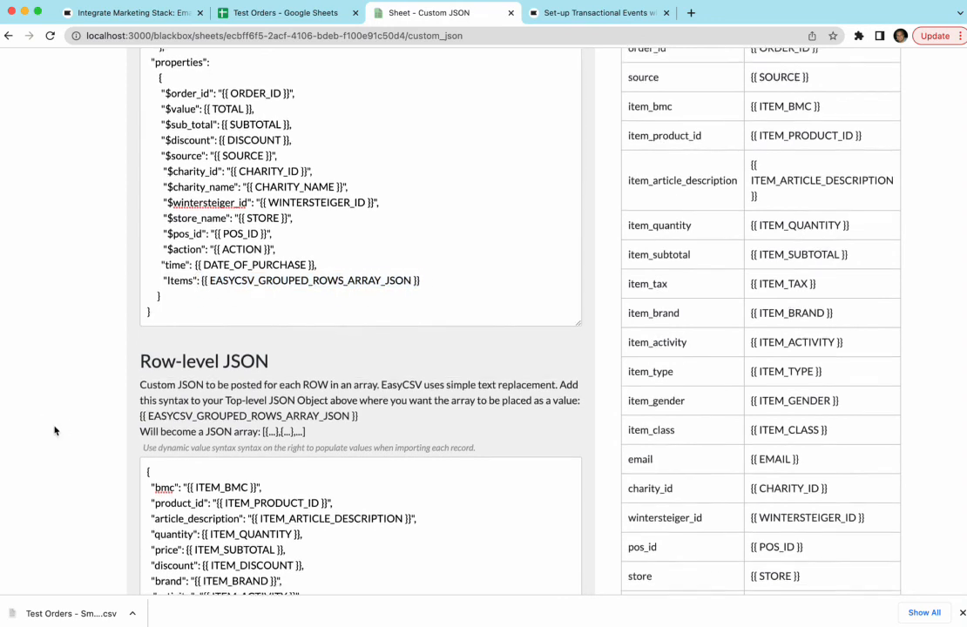
scroll(54, 428, up, 3)
scroll(137, 294, up, 2)
Highlight the article descriptions in rows 2 to 6 of the Test Orders sheet and compare them with the Row-level JSON.
click(285, 13)
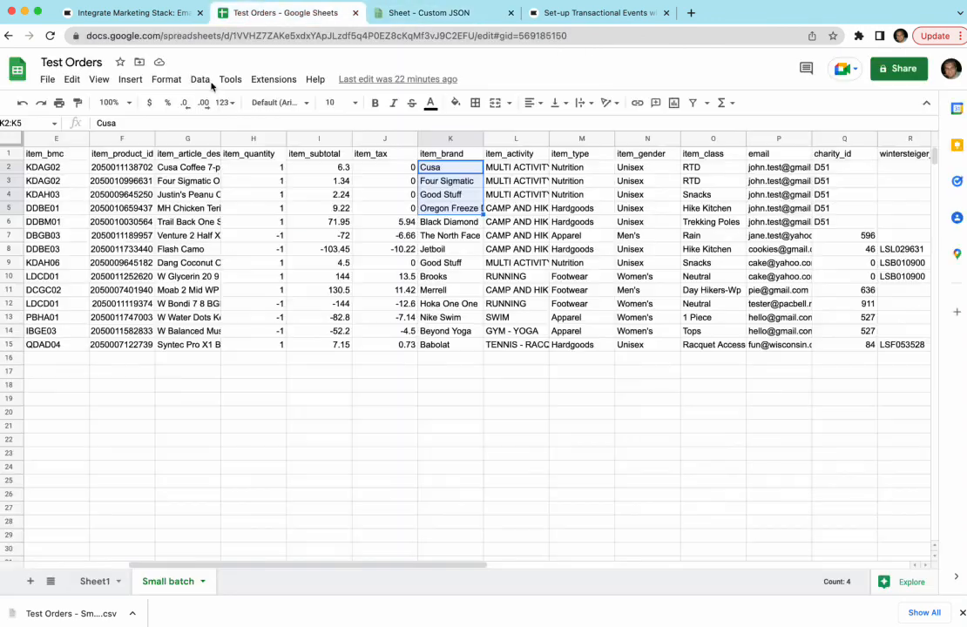
drag(190, 166, 199, 228)
click(441, 8)
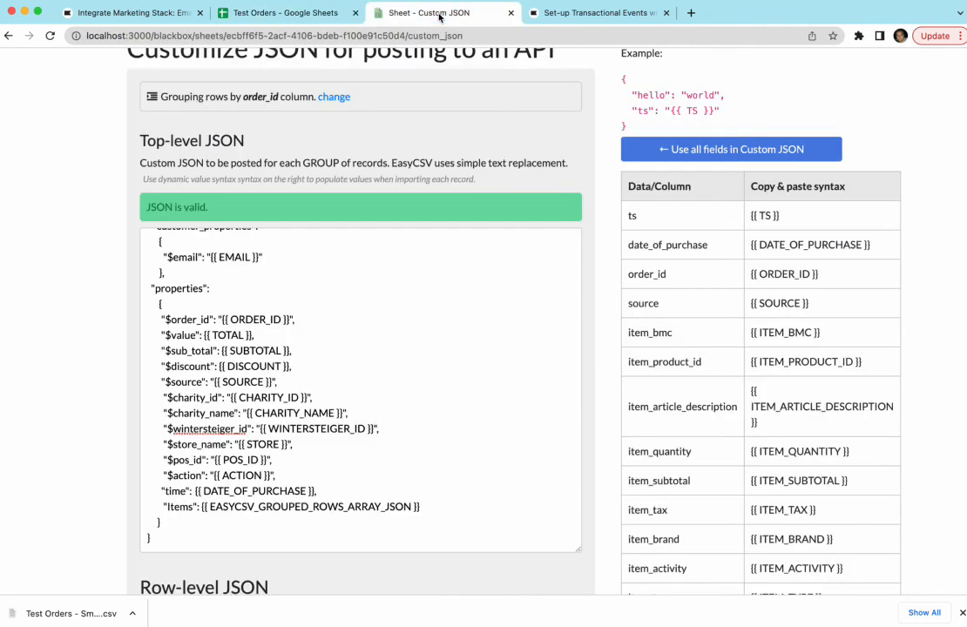
scroll(65, 371, down, 5)
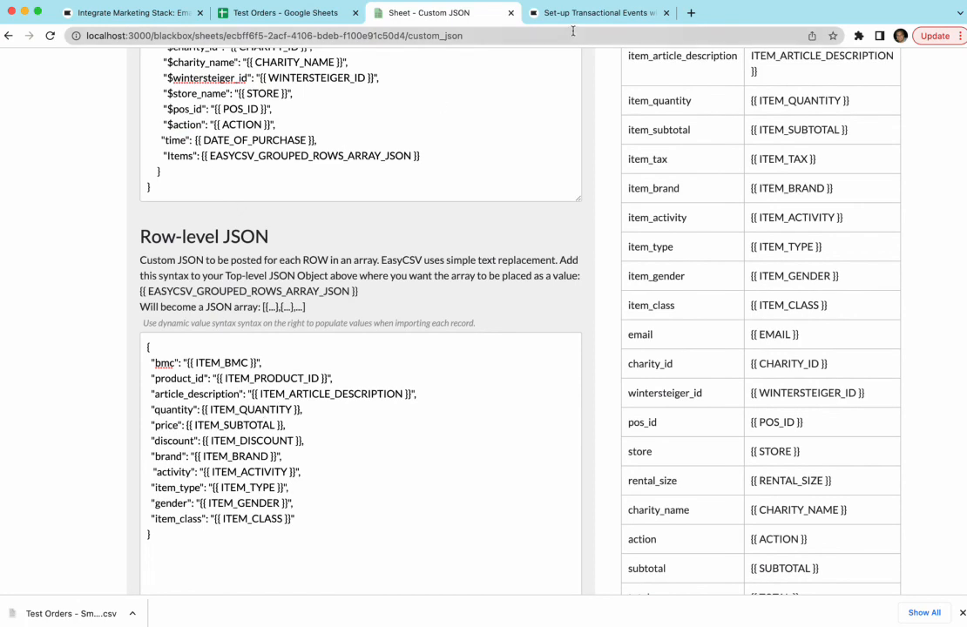
Highlight the Items array in Klaviyo's example Created Invoice payload to examine how multiple items are structured.
click(592, 12)
click(313, 304)
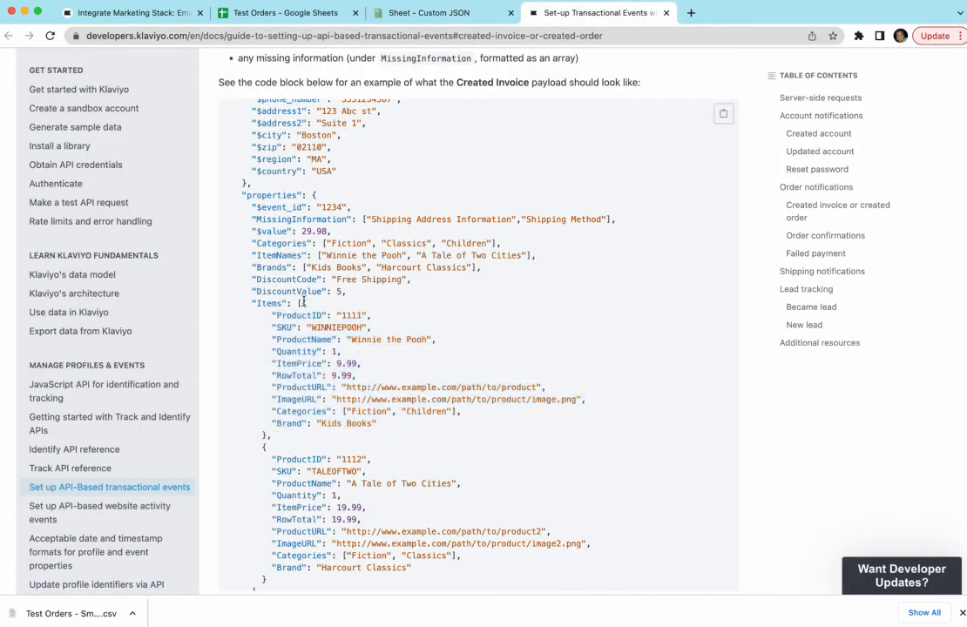
drag(303, 304, 255, 434)
drag(302, 304, 319, 592)
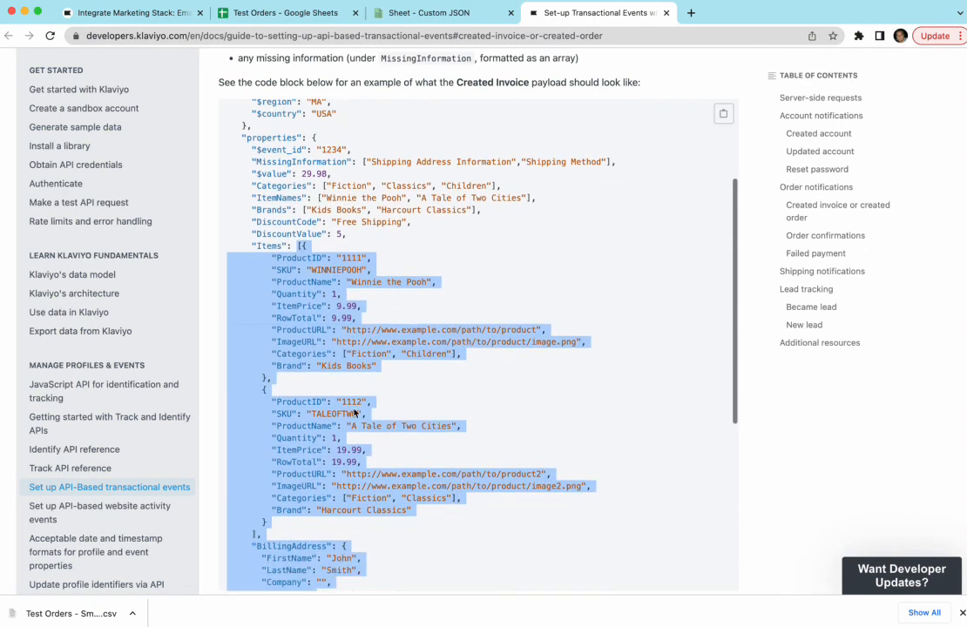
click(305, 357)
Save EasyCSV's customized Top-level and Row-level JSON and return to the import flow.
click(413, 12)
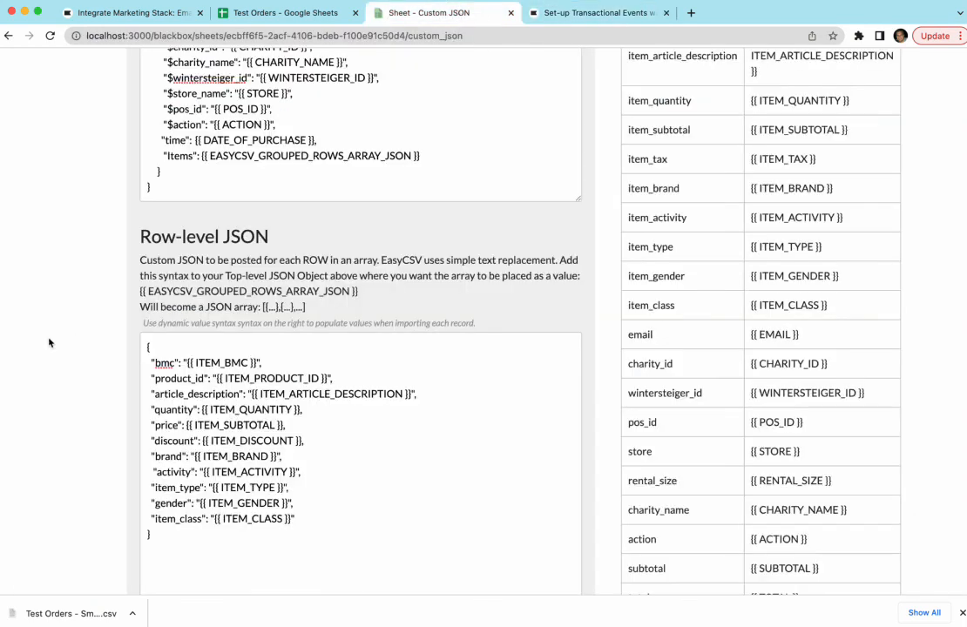
scroll(47, 341, down, 8)
scroll(140, 348, up, 8)
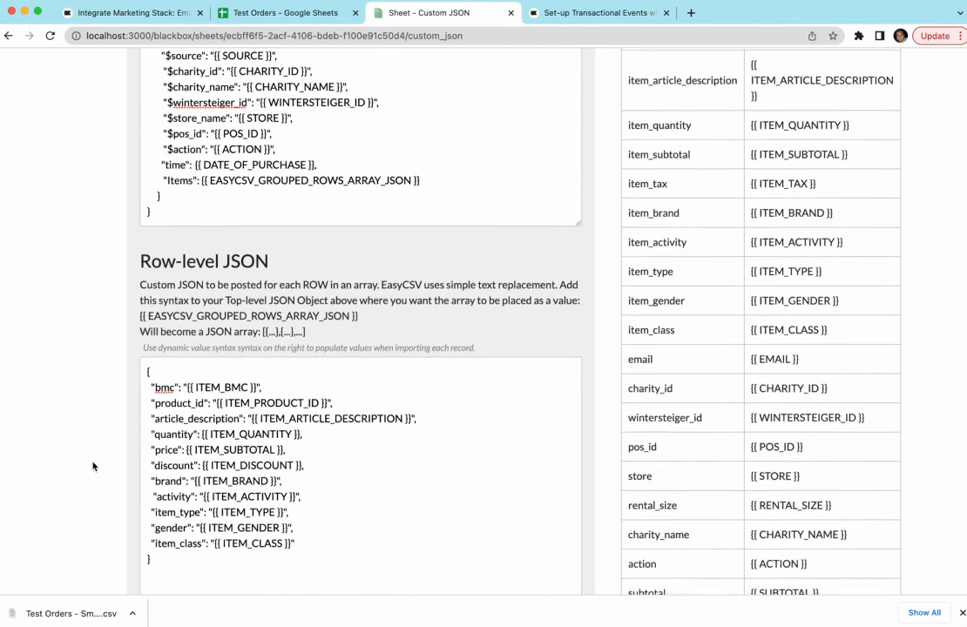
scroll(94, 464, down, 4)
click(153, 570)
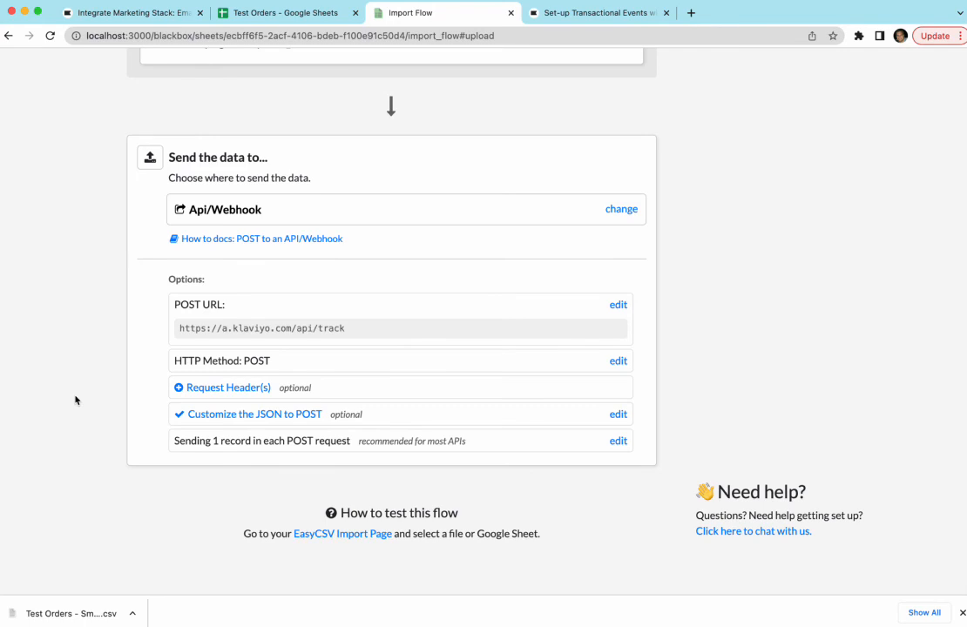
Review the import flow from the API/Webhook destination back through row grouping, virtual fields, filters, columns and import sources.
scroll(74, 399, up, 3)
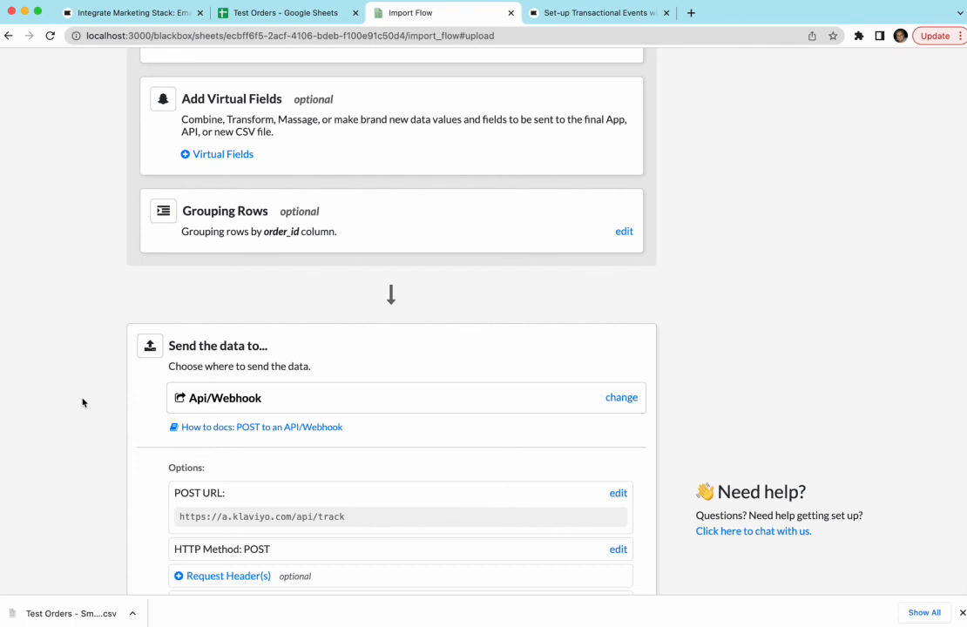
scroll(82, 402, up, 3)
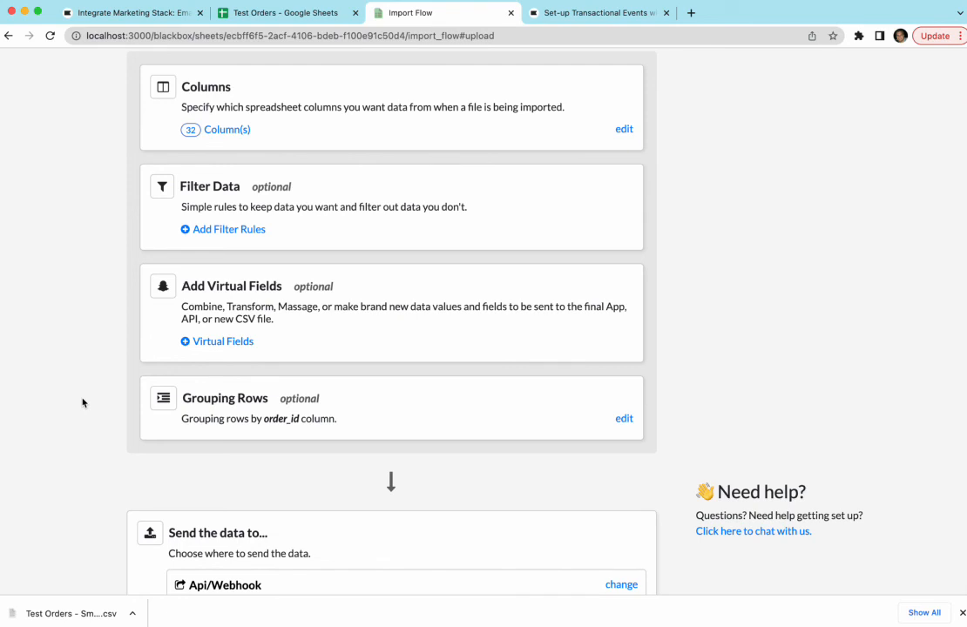
scroll(83, 403, up, 8)
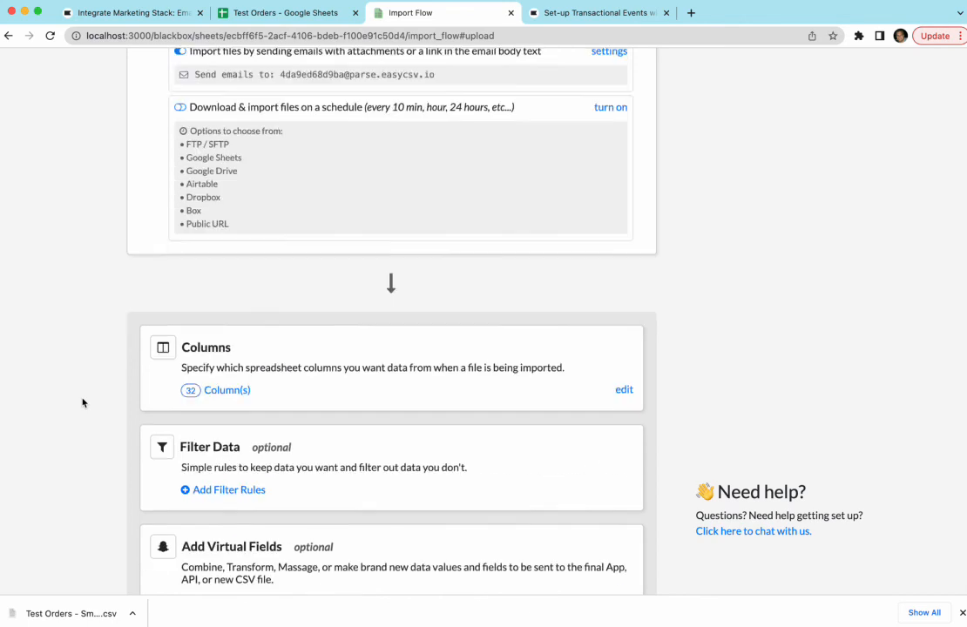